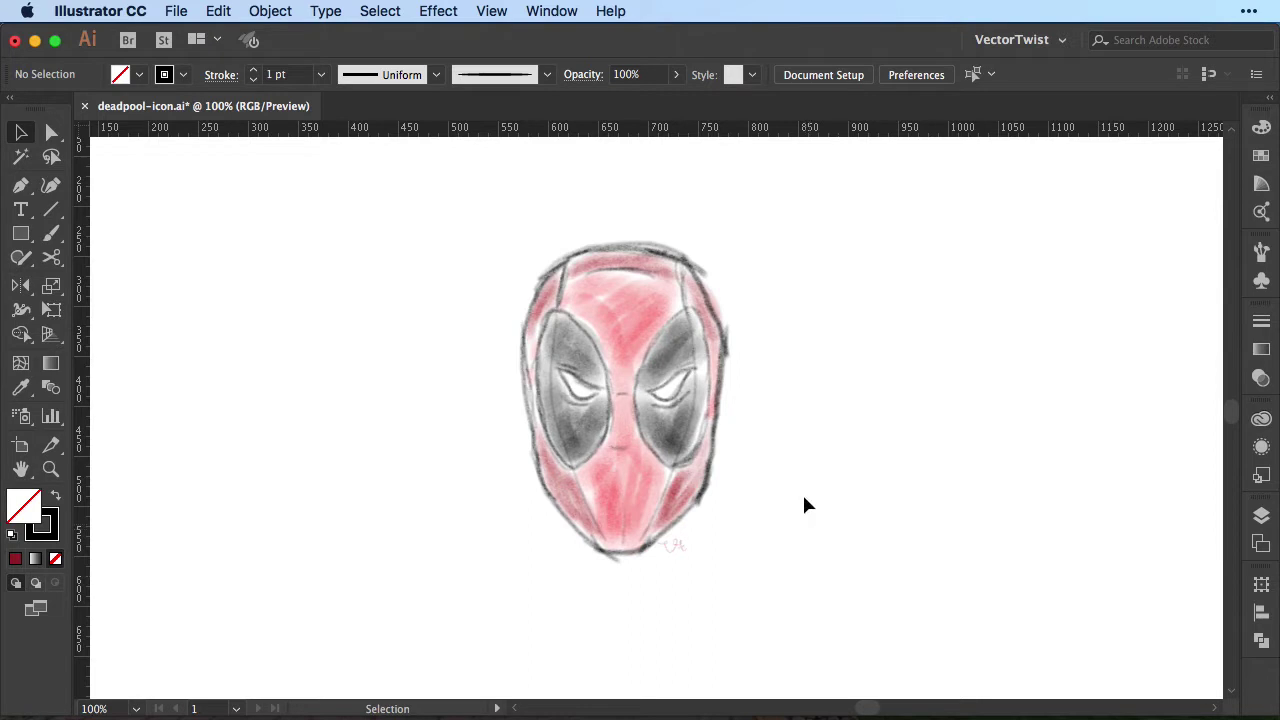
# Draw an unfilled rectangle with a 1 pt black stroke framing the whole mask sketch
pyautogui.click(20, 233)
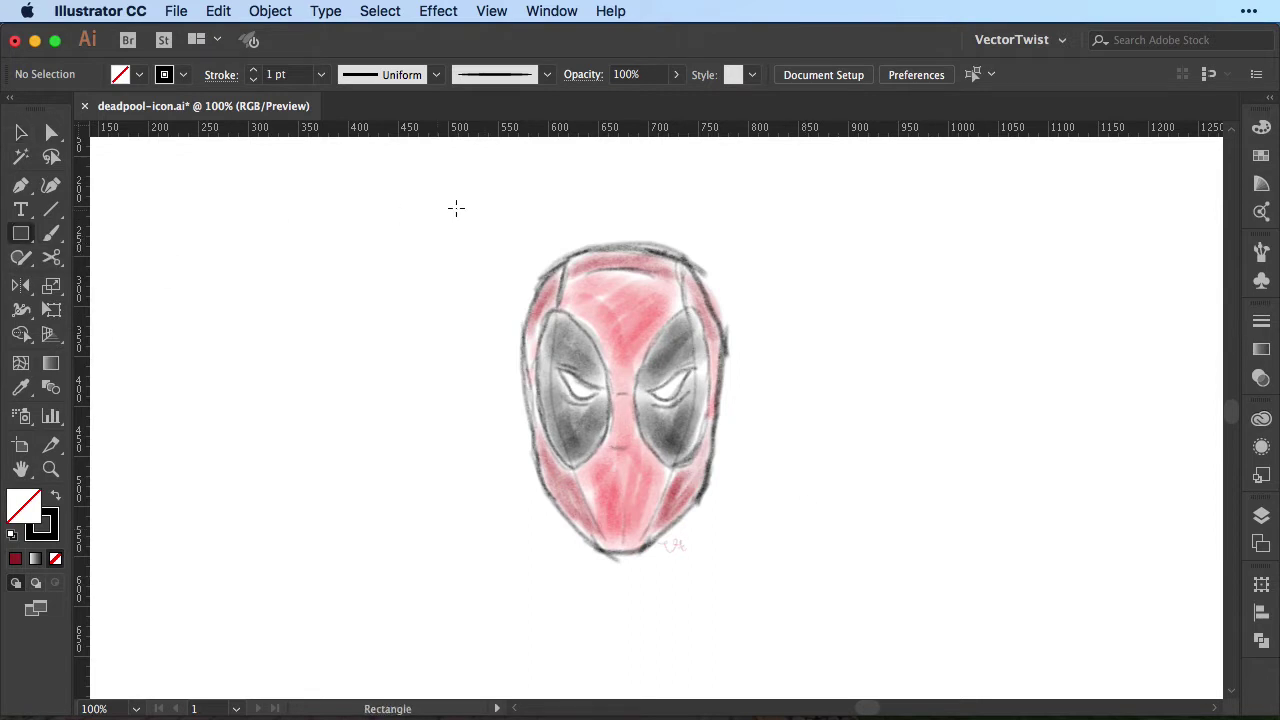
pyautogui.moveTo(506, 215)
pyautogui.mouseDown()
pyautogui.moveTo(514, 252)
pyautogui.moveTo(729, 563)
pyautogui.mouseUp()
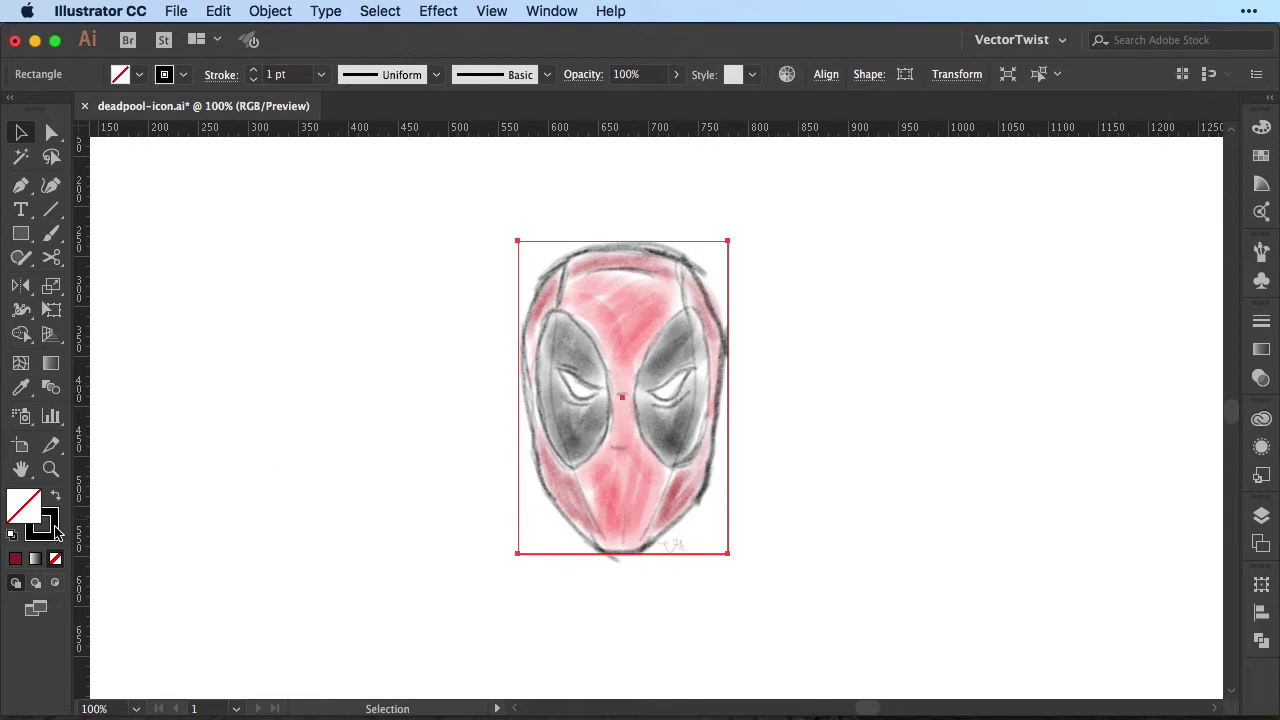
pyautogui.click(810, 467)
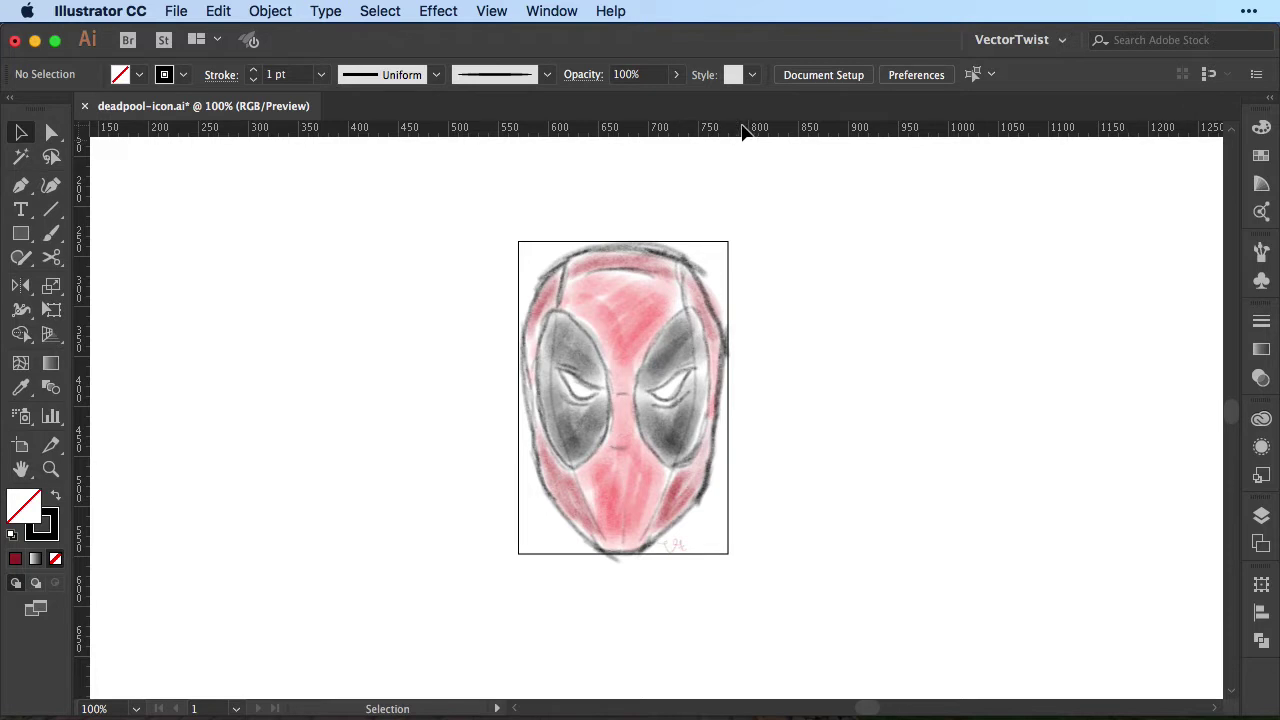
# Place a horizontal and a vertical ruler guide crossing at the rectangle's center
pyautogui.click(677, 250)
pyautogui.moveTo(702, 130); pyautogui.dragTo(706, 399)
pyautogui.moveTo(83, 428); pyautogui.dragTo(622, 458)
pyautogui.click(774, 448)
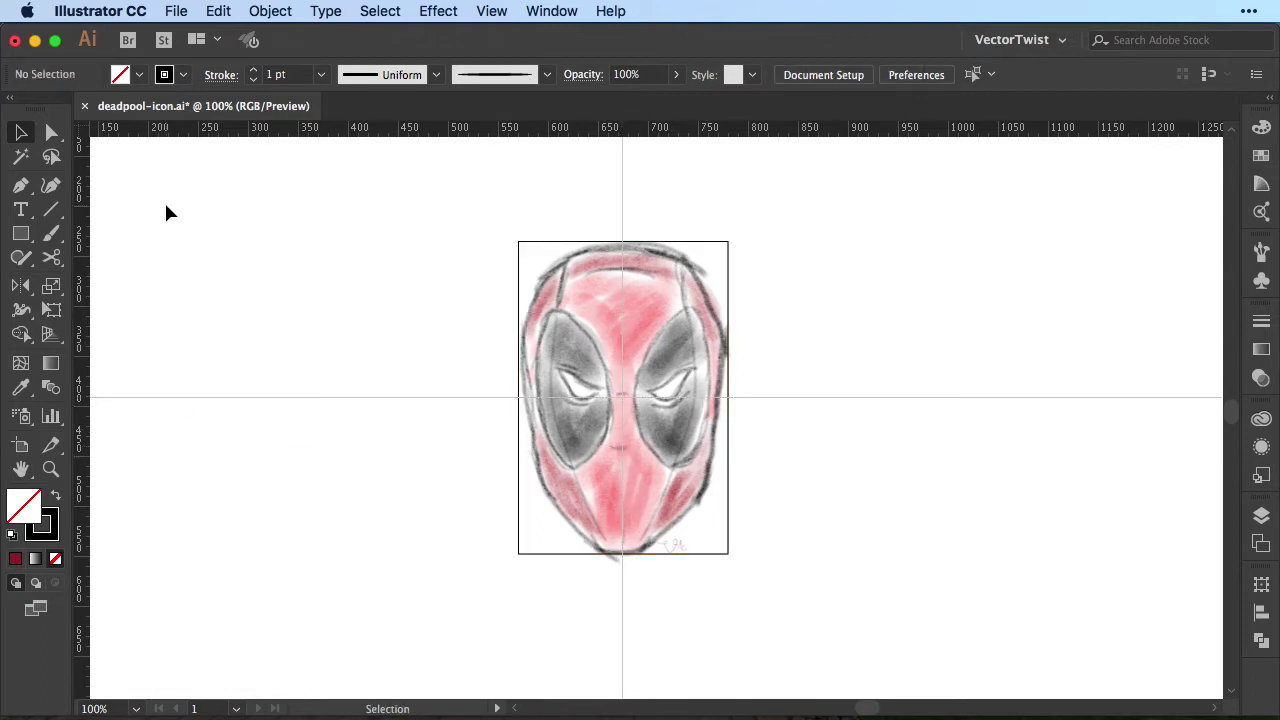
# Taper the rectangle downward by moving each of its two bottom corner anchors 20 px inward
pyautogui.click(51, 132)
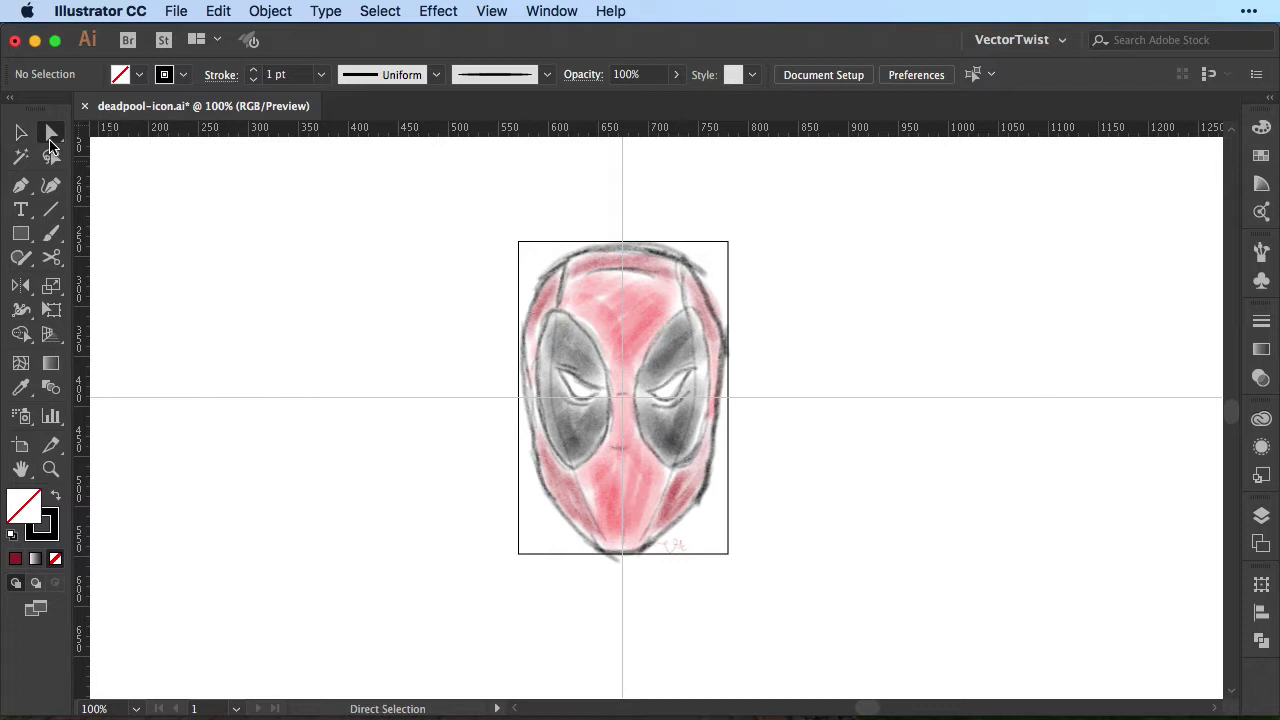
pyautogui.click(518, 555)
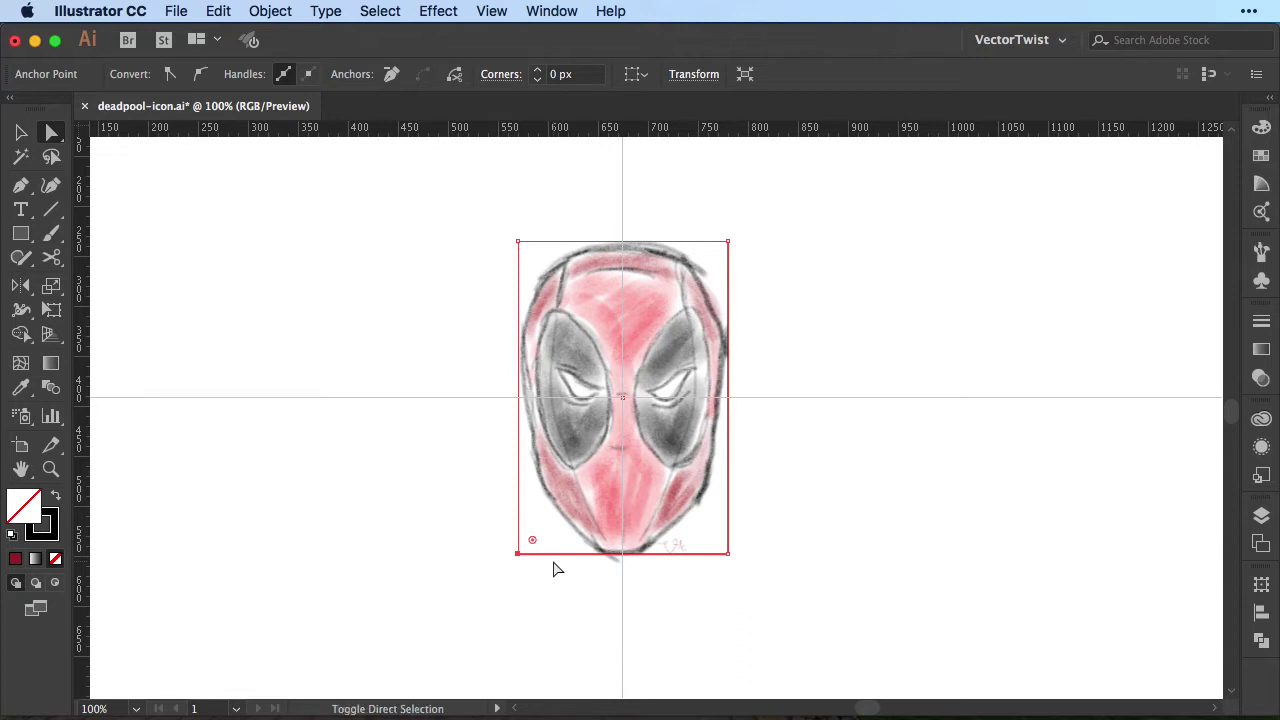
pyautogui.hotkey('shift', 'Right')
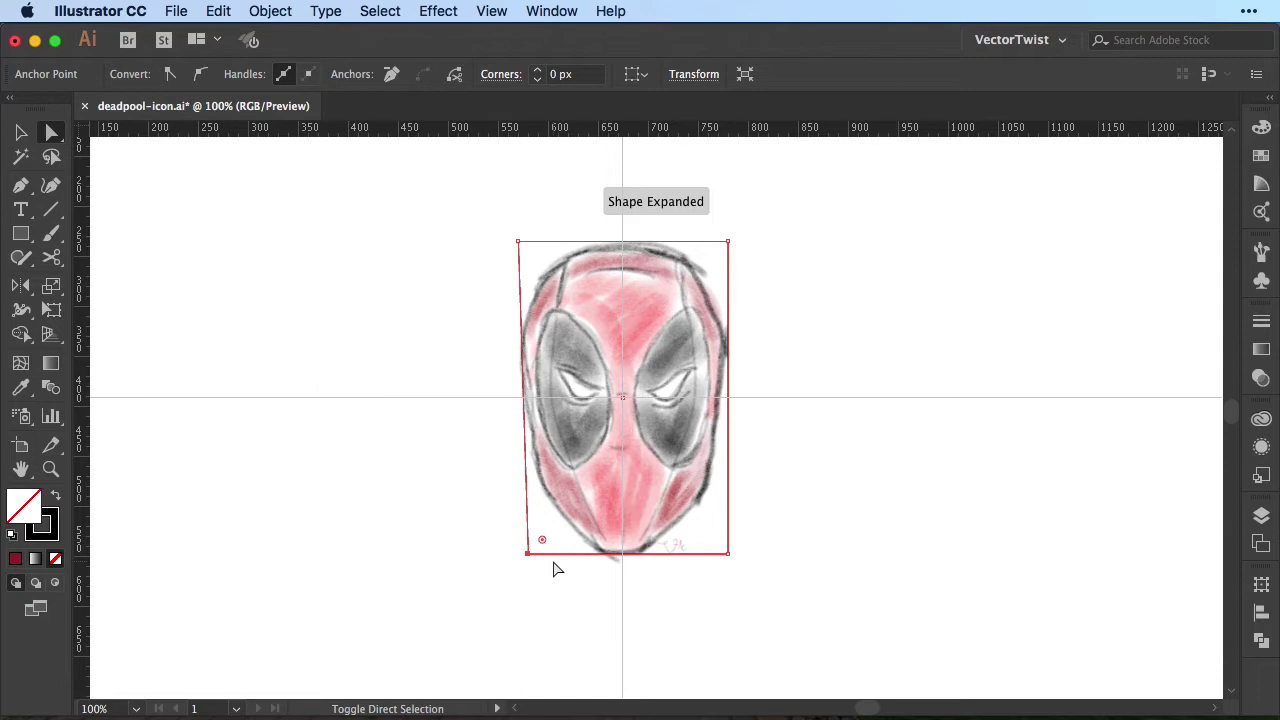
pyautogui.hotkey('shift', 'Right')
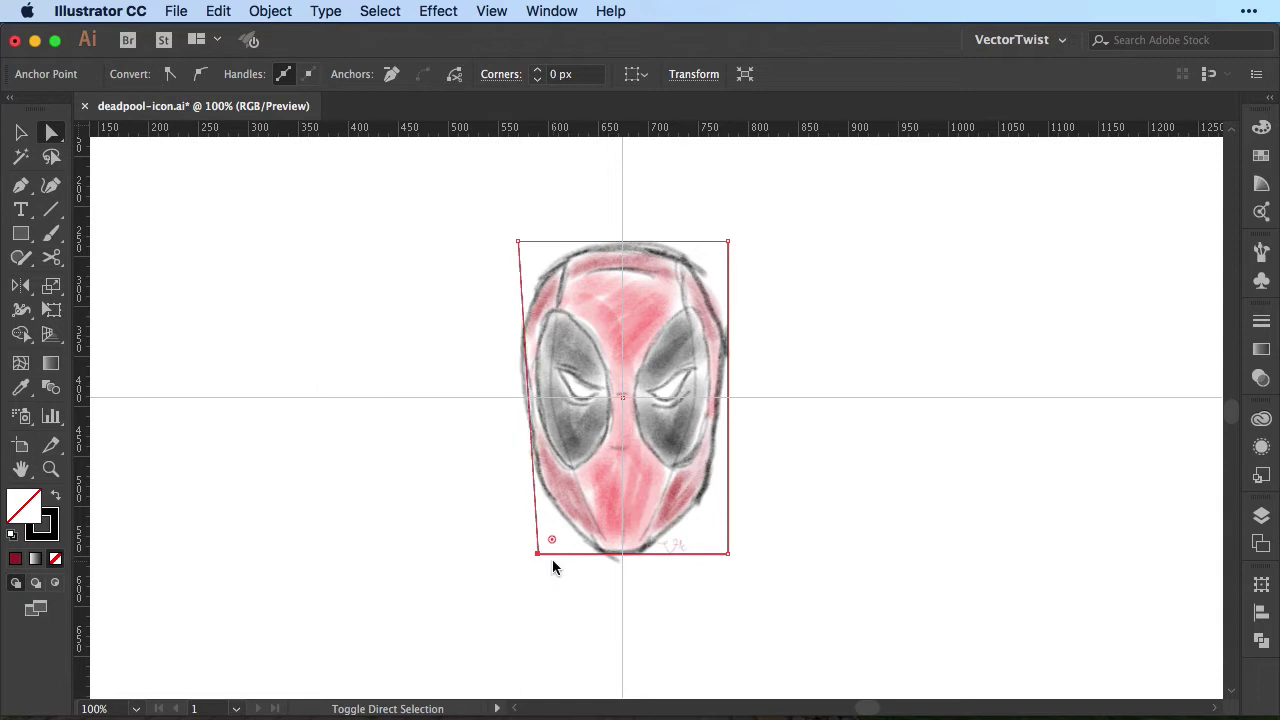
pyautogui.click(731, 556)
pyautogui.hotkey('shift', 'Left')
pyautogui.hotkey('shift', 'Left')
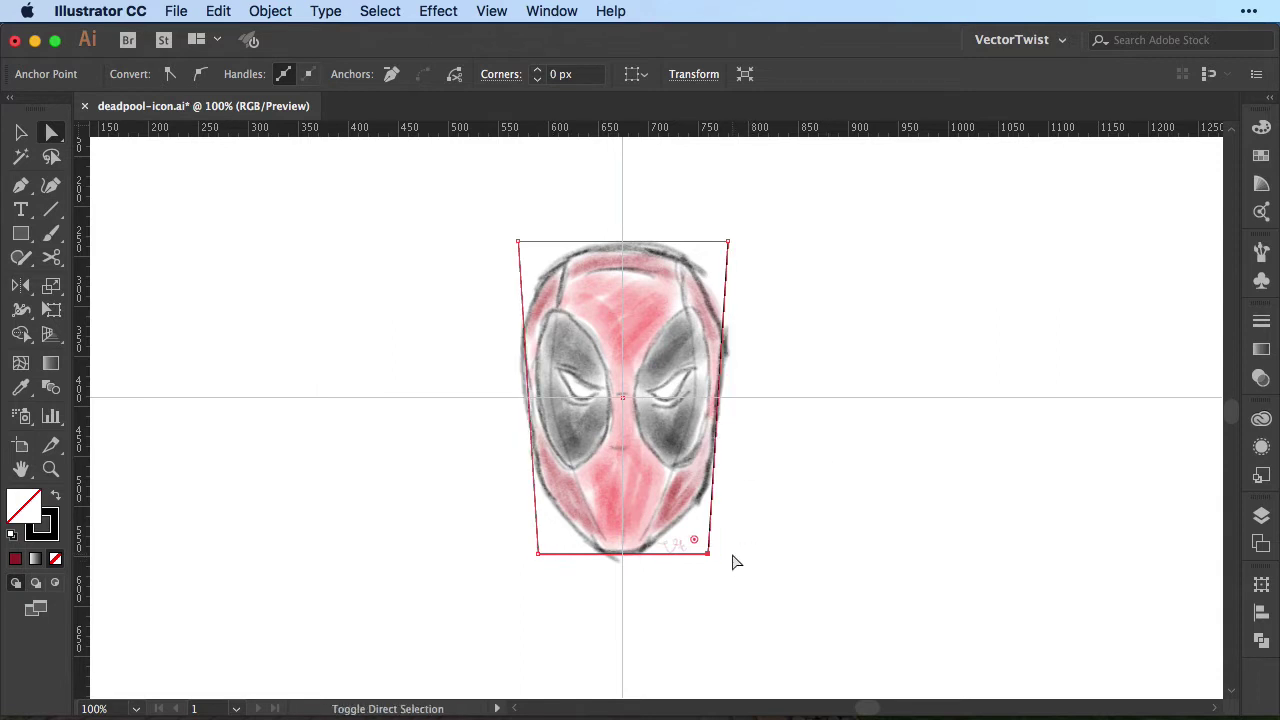
pyautogui.click(875, 537)
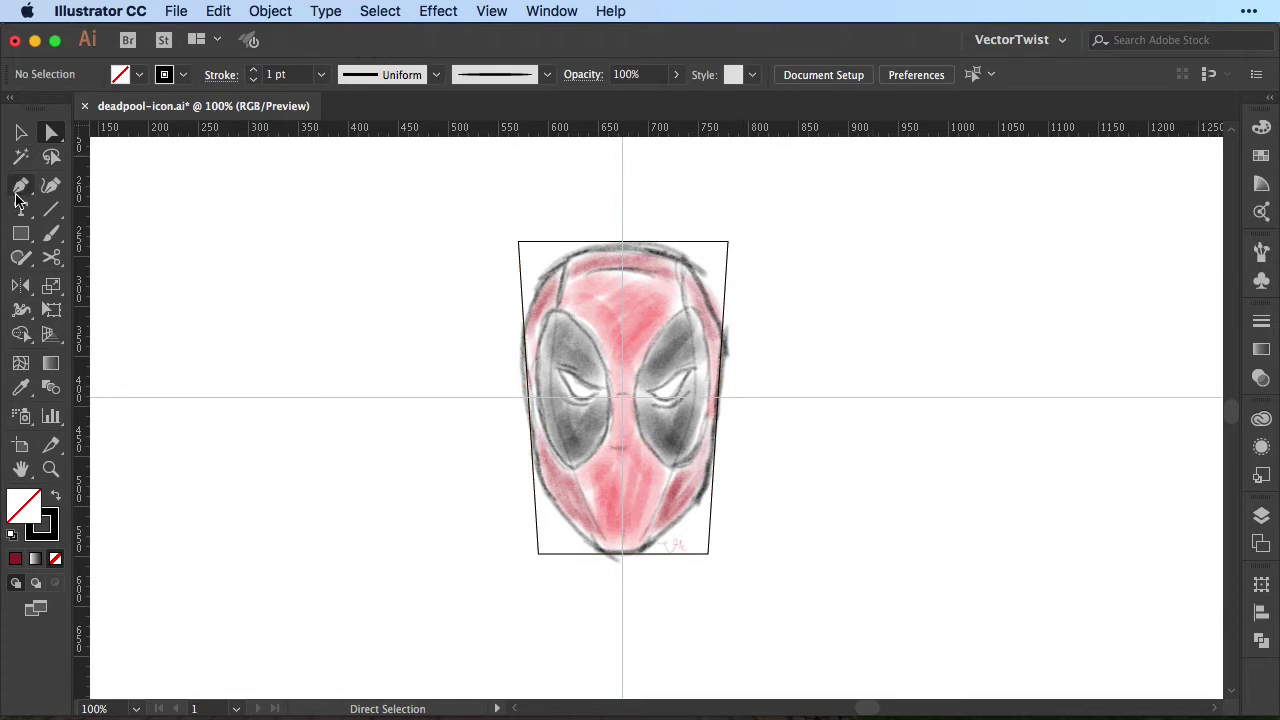
# Draw straight Pen lines cutting diagonally across the rectangle's upper-left and lower-left corners, following the sketch
pyautogui.click(16, 195)
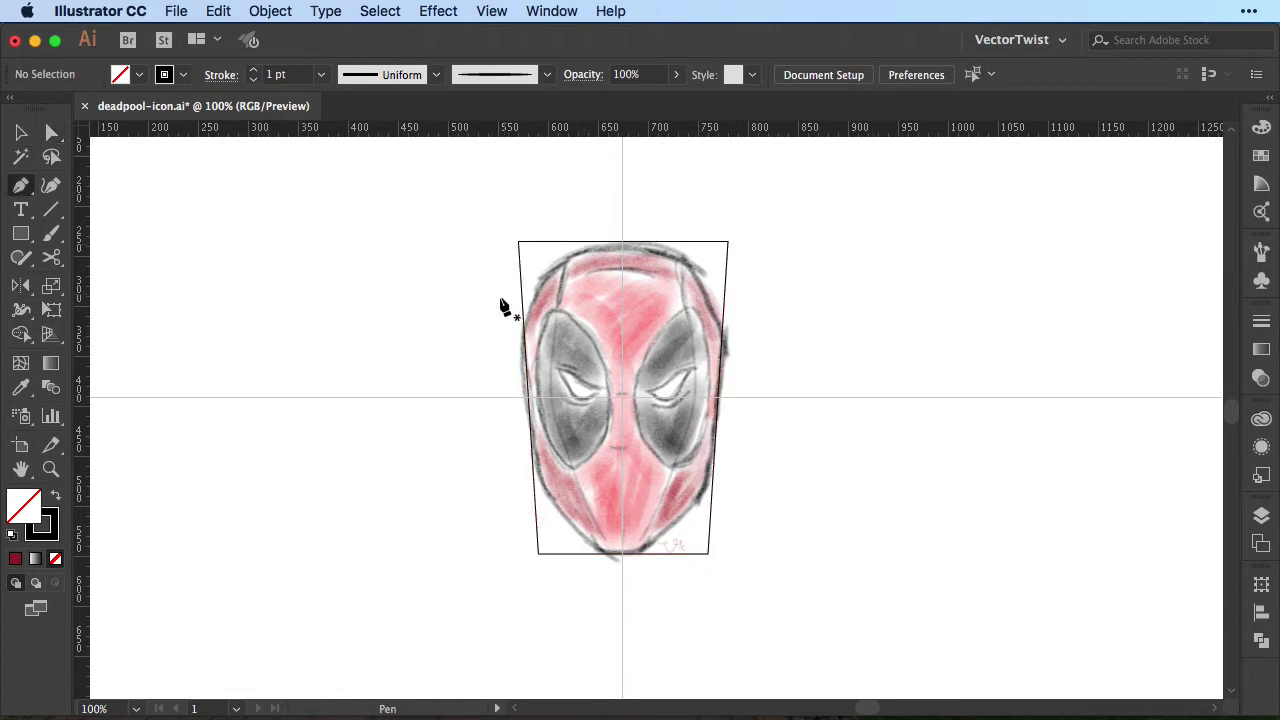
pyautogui.click(587, 245)
pyautogui.click(522, 293)
pyautogui.keyDown('super'); pyautogui.click(491, 329); pyautogui.keyUp('super')
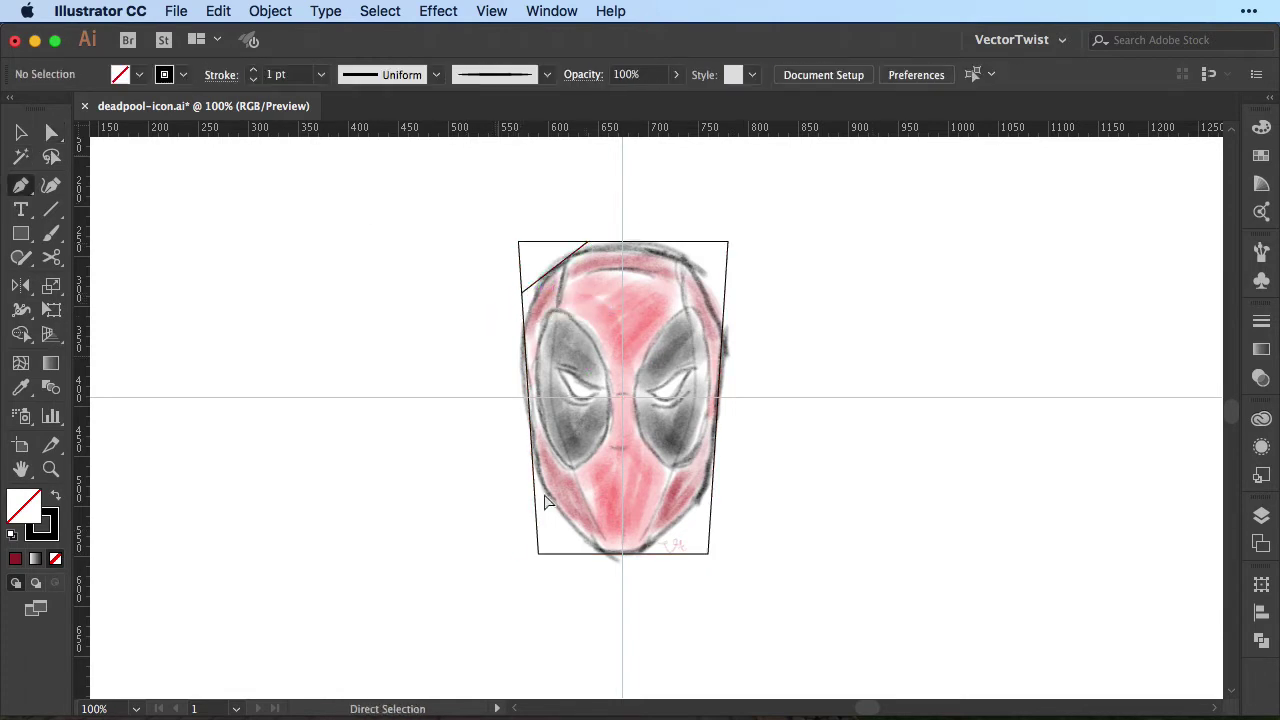
pyautogui.click(531, 476)
pyautogui.click(598, 553)
# Extend both ends of the two diagonal lines slightly beyond the tapered rectangle's edges
pyautogui.press('a')
pyautogui.click(523, 300)
pyautogui.moveTo(522, 297); pyautogui.dragTo(506, 300)
pyautogui.moveTo(588, 245); pyautogui.dragTo(598, 238)
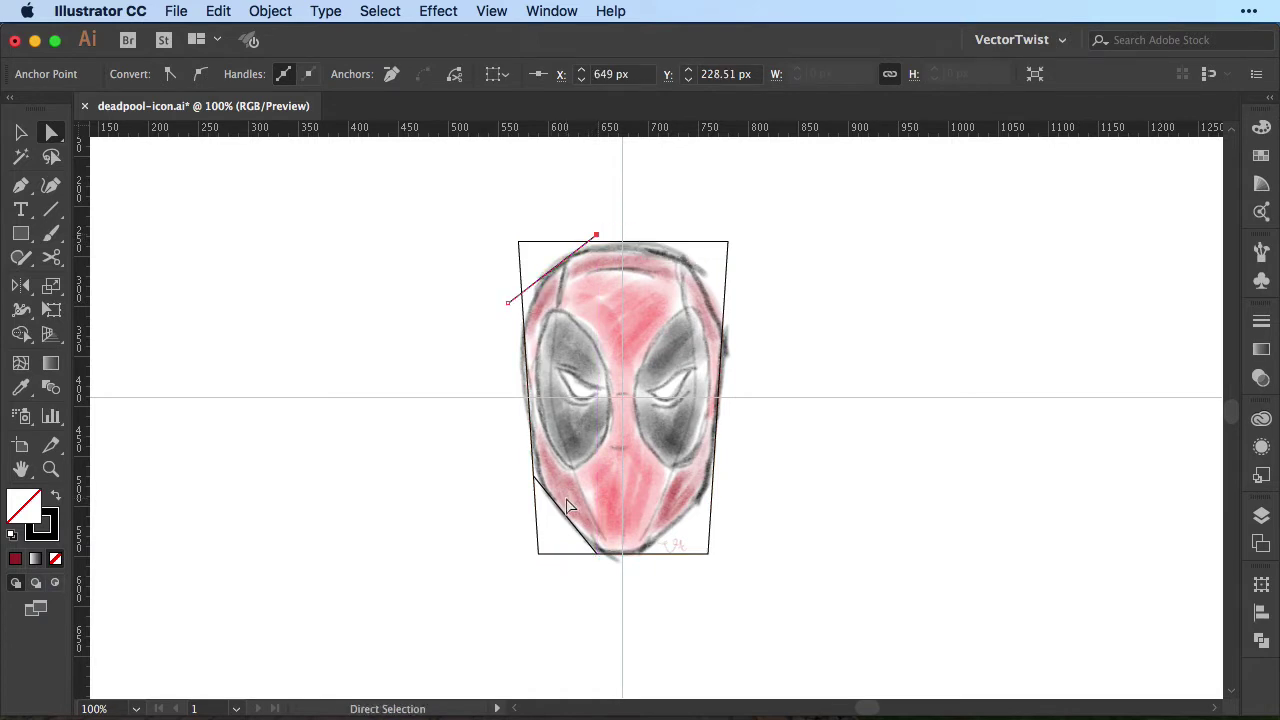
pyautogui.click(539, 483)
pyautogui.moveTo(537, 477); pyautogui.dragTo(522, 463)
pyautogui.moveTo(598, 554); pyautogui.dragTo(604, 562)
# Reflect a copy of both diagonal lines across the vertical center guide to cut the opposite corners
pyautogui.press('v')
pyautogui.keyDown('shift'); pyautogui.click(531, 286); pyautogui.keyUp('shift')
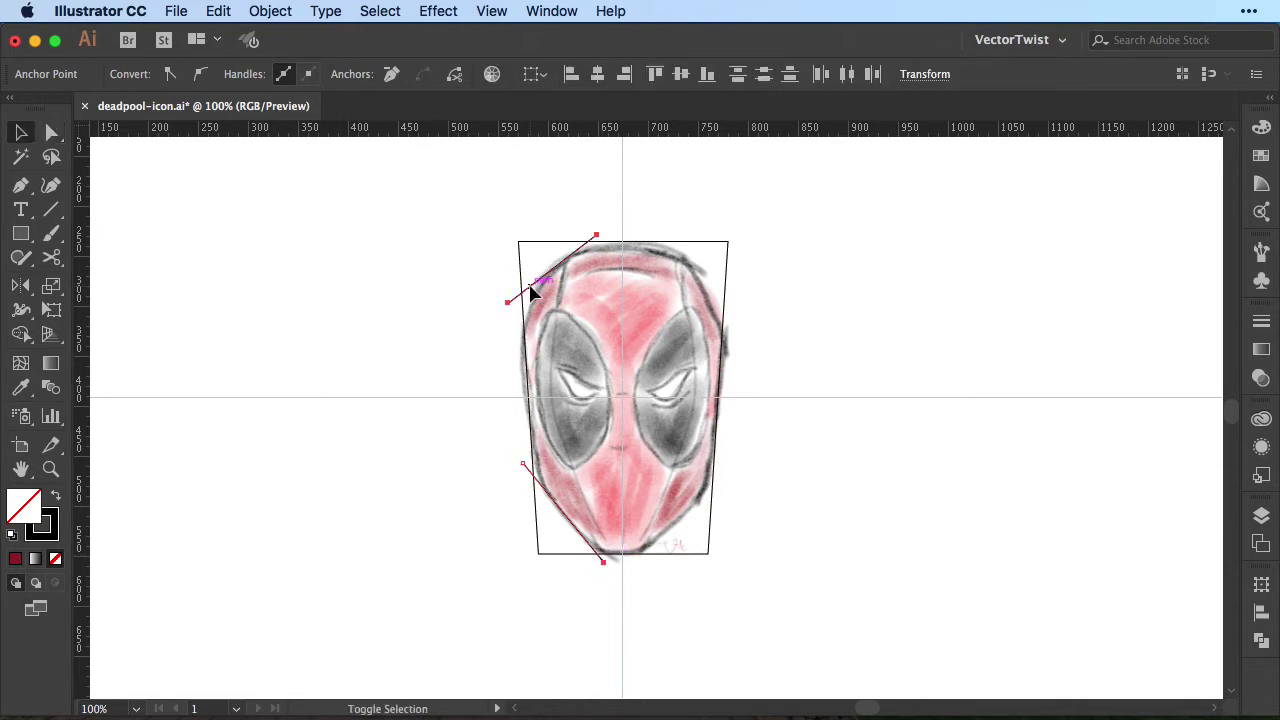
pyautogui.keyDown('shift'); pyautogui.click(534, 478); pyautogui.keyUp('shift')
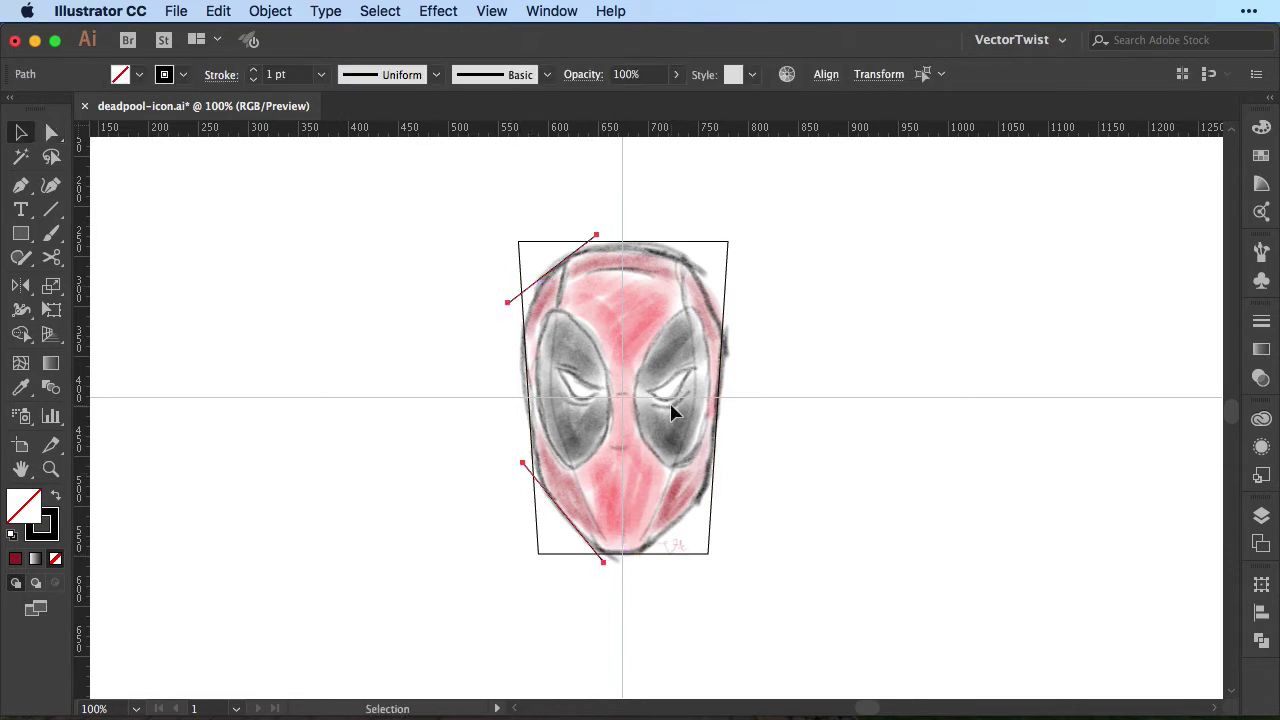
pyautogui.press('o')
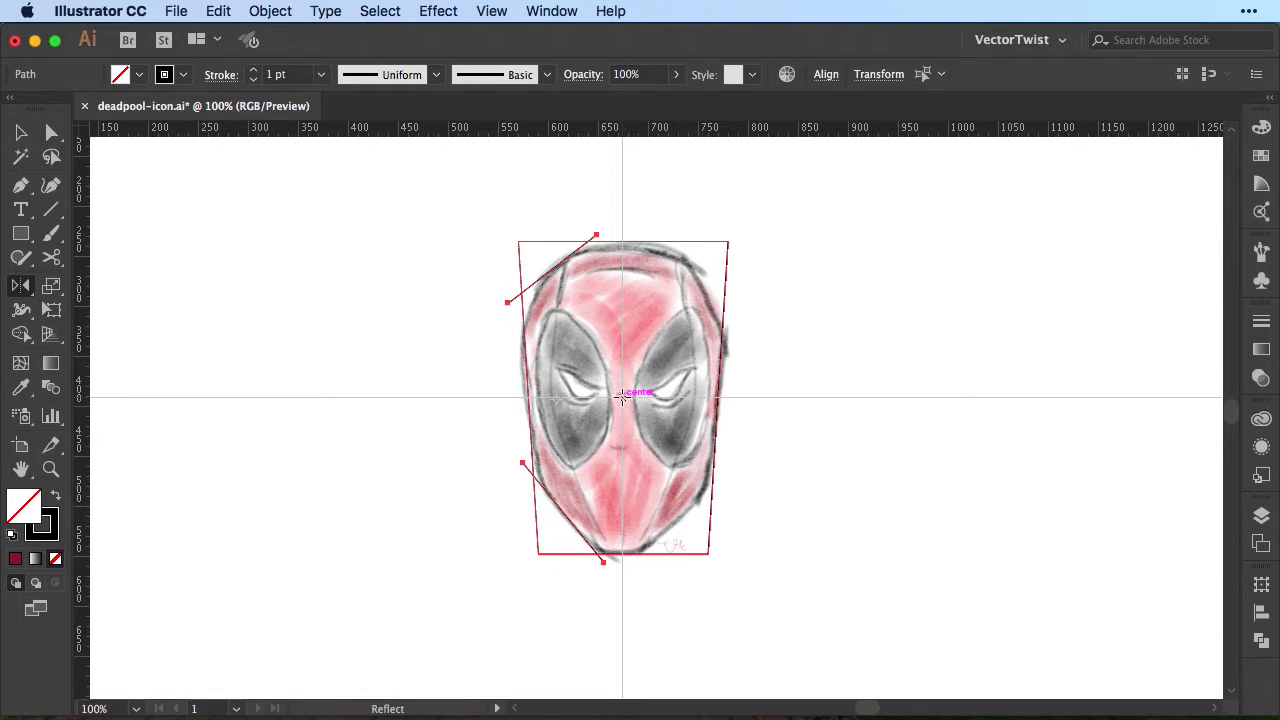
pyautogui.moveTo(622, 397); pyautogui.dragTo(545, 336)
pyautogui.press('shift')
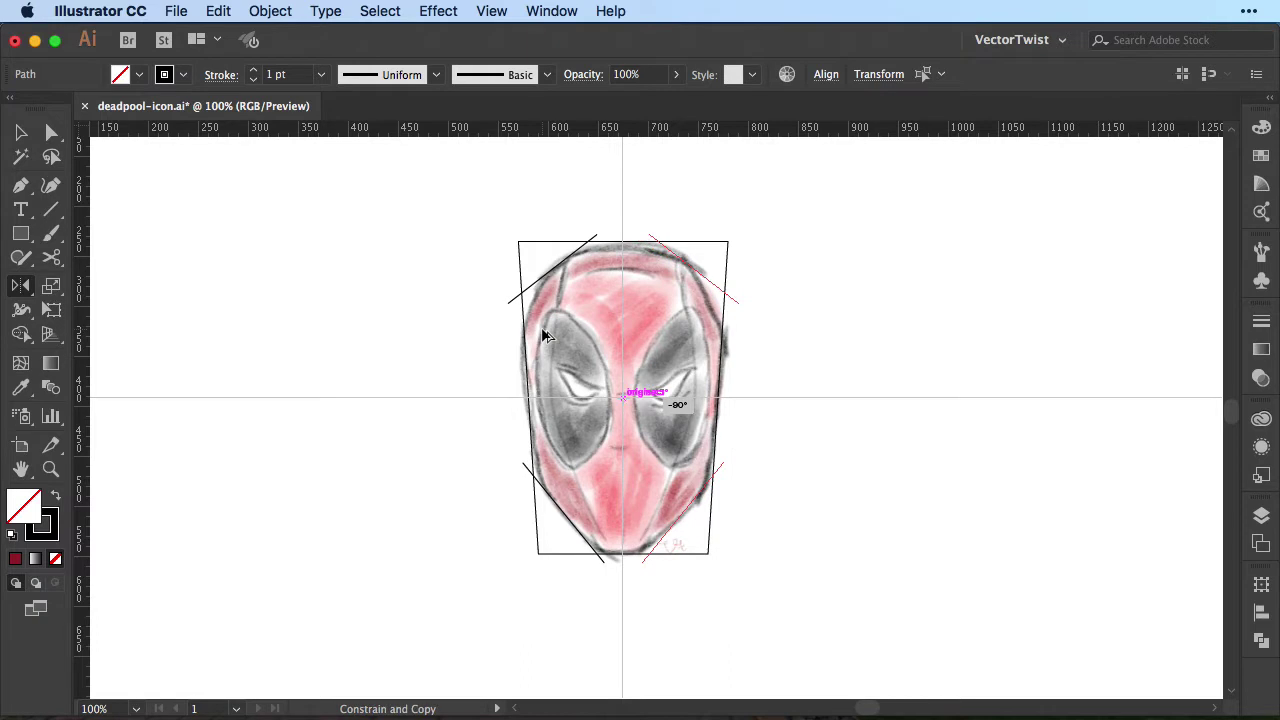
pyautogui.moveTo(545, 336); pyautogui.dragTo(541, 329)
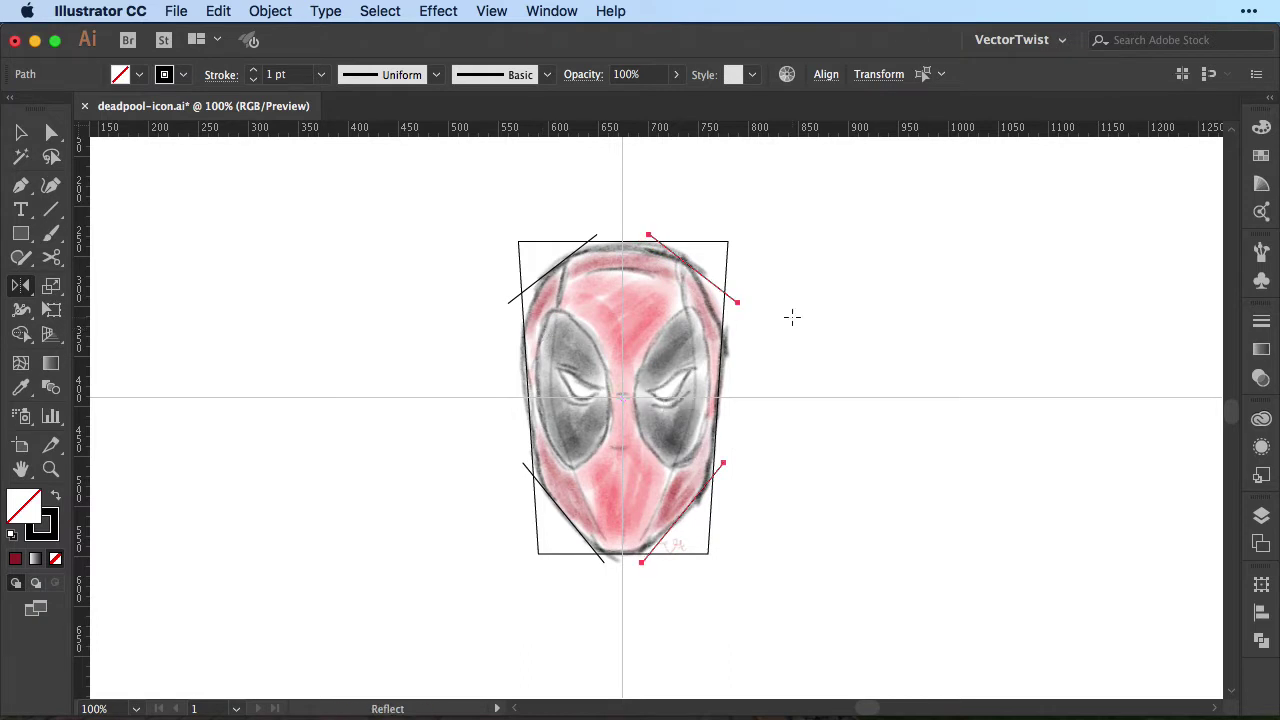
pyautogui.press('v')
pyautogui.click(873, 310)
# Divide the tapered rectangle along the four diagonal lines with Pathfinder Divide and delete the four corner pieces
pyautogui.moveTo(437, 177); pyautogui.dragTo(784, 613)
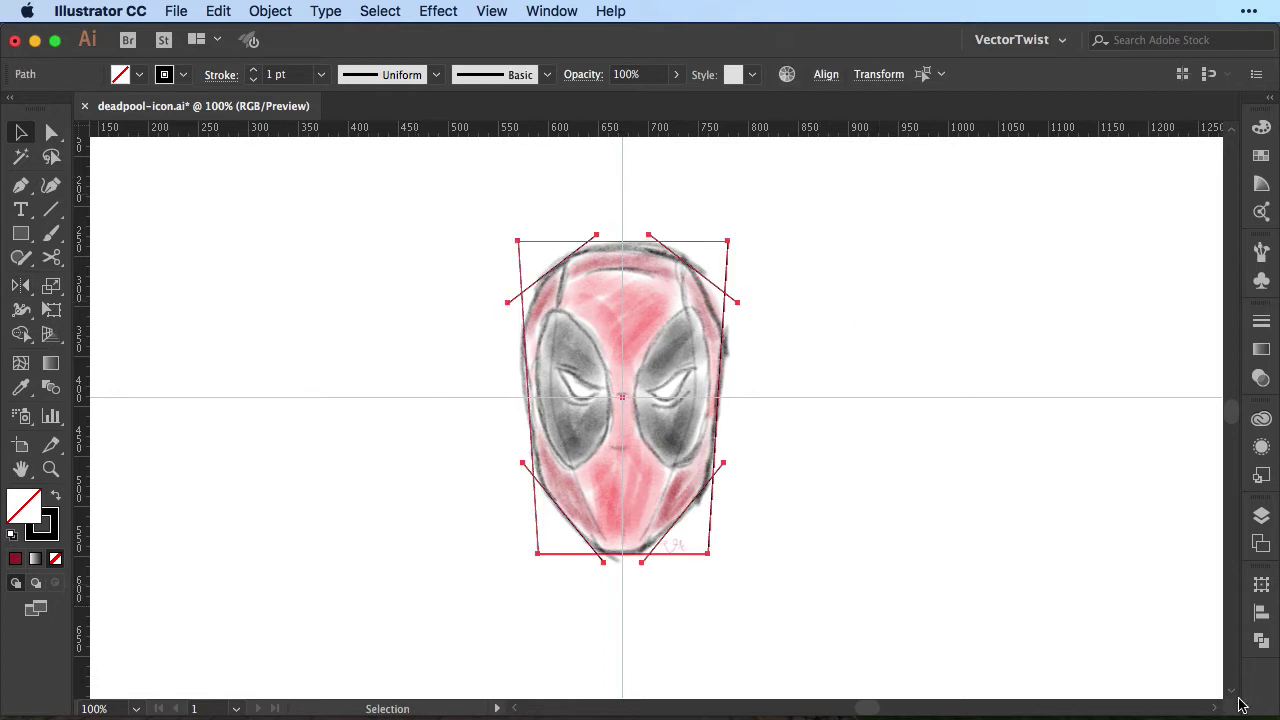
pyautogui.click(1261, 640)
pyautogui.moveTo(1142, 575); pyautogui.dragTo(916, 164)
pyautogui.click(914, 282)
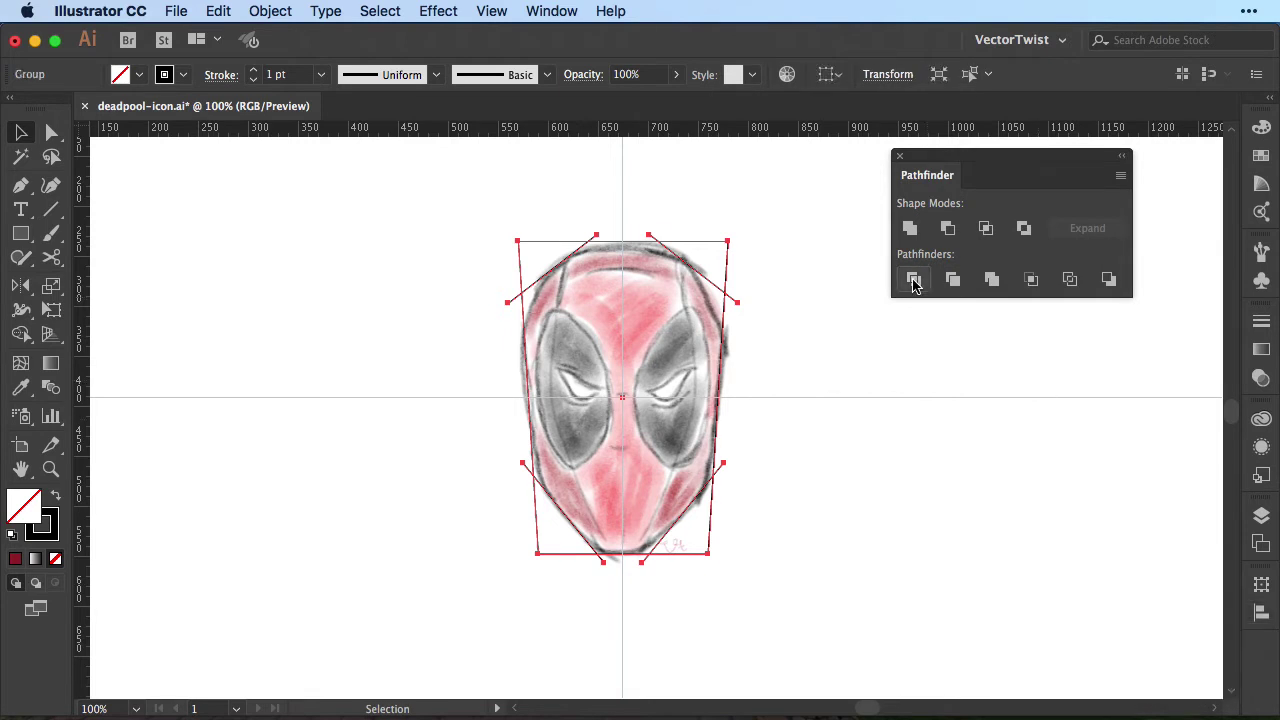
pyautogui.press('a')
pyautogui.click(727, 242)
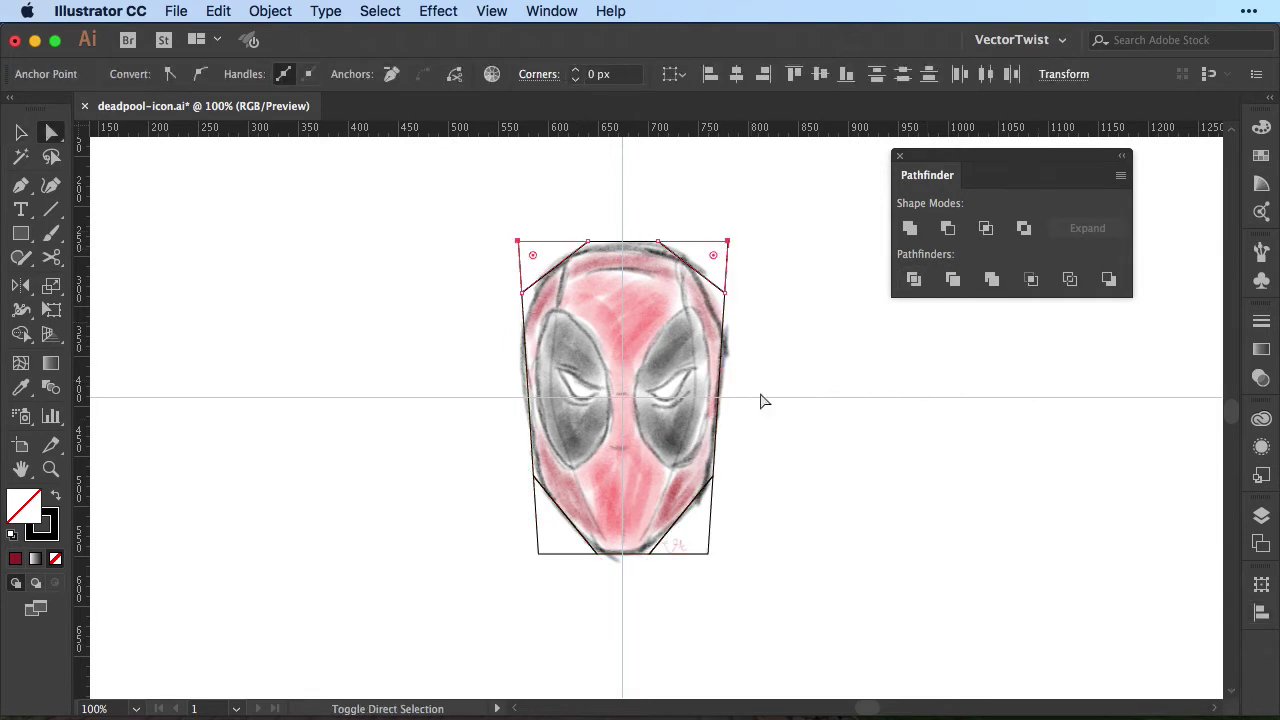
pyautogui.moveTo(739, 568); pyautogui.dragTo(517, 574)
pyautogui.click(520, 589)
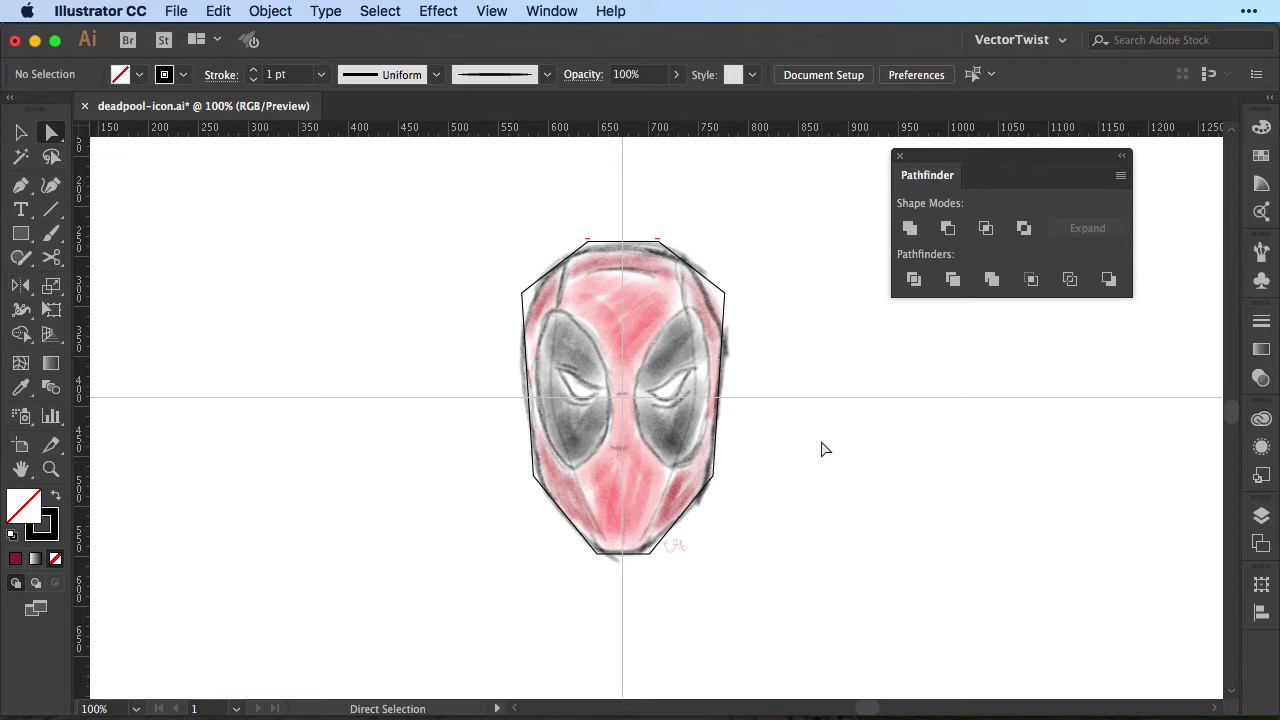
# Round the head outline's two top corners to 102.77 px and its two upper side corners to 91.92 px
pyautogui.moveTo(589, 243); pyautogui.dragTo(680, 234)
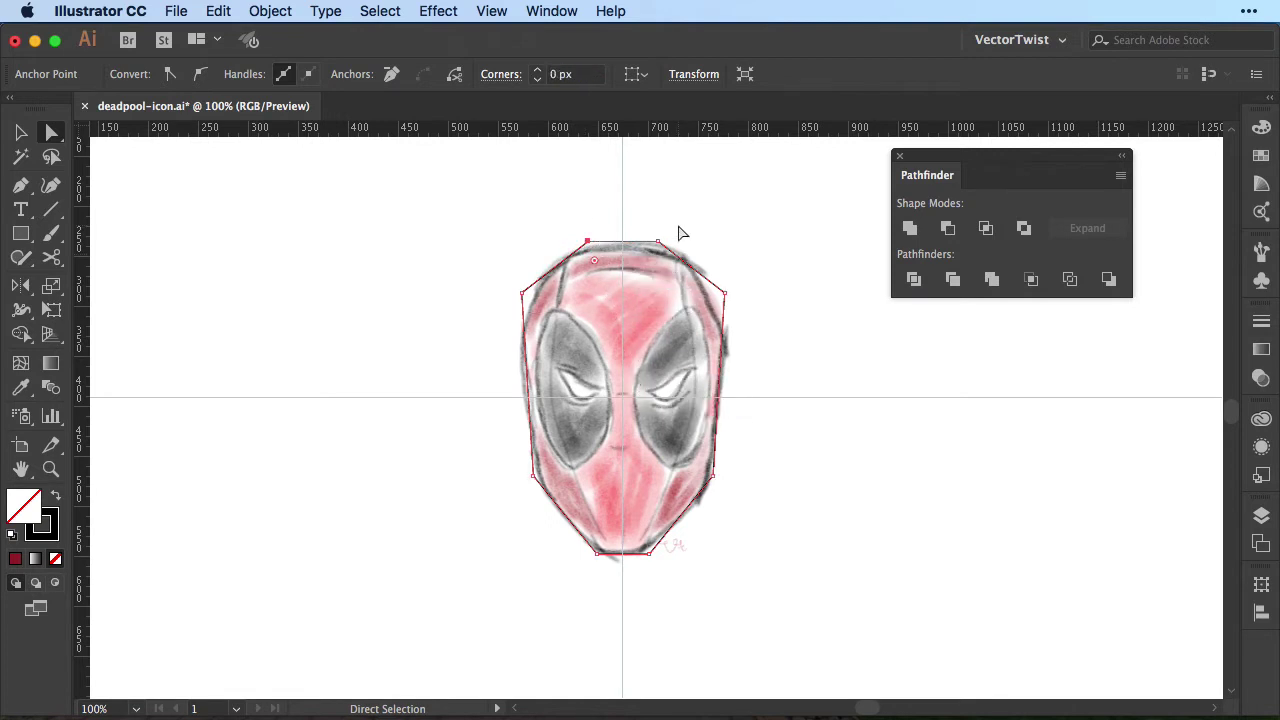
pyautogui.moveTo(548, 204); pyautogui.dragTo(698, 264)
pyautogui.moveTo(594, 268); pyautogui.dragTo(603, 392)
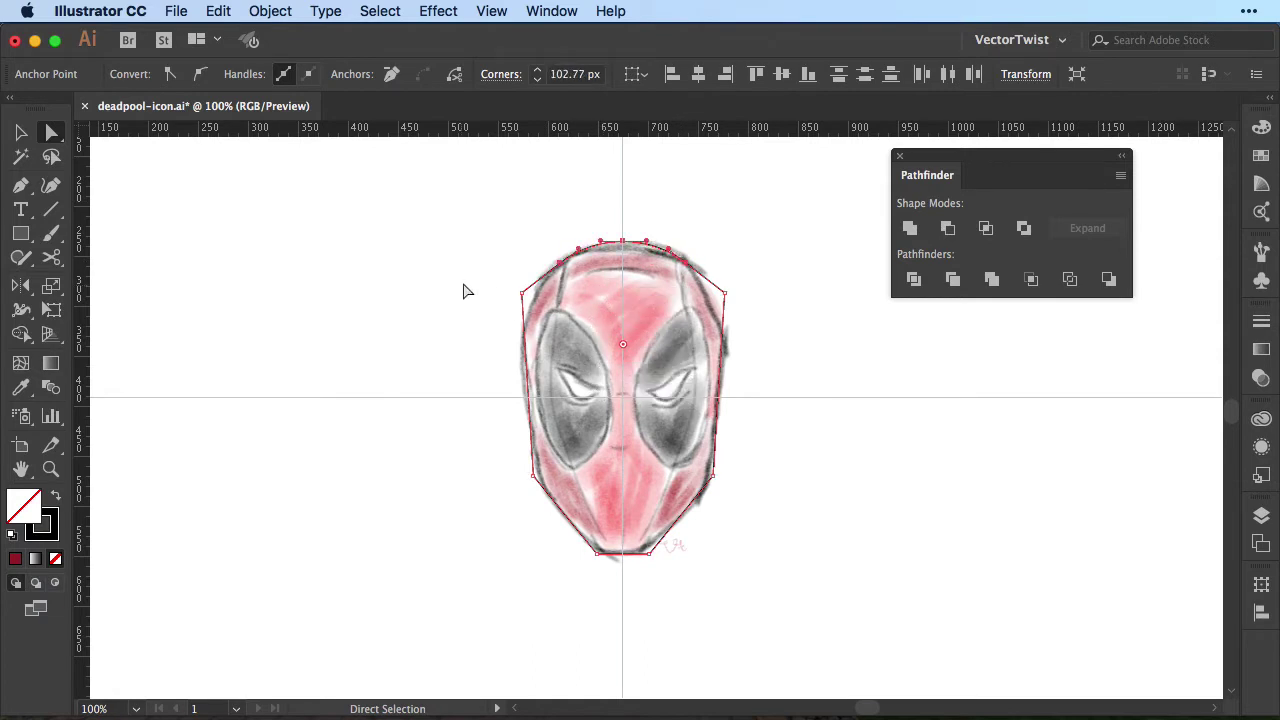
pyautogui.click(522, 293)
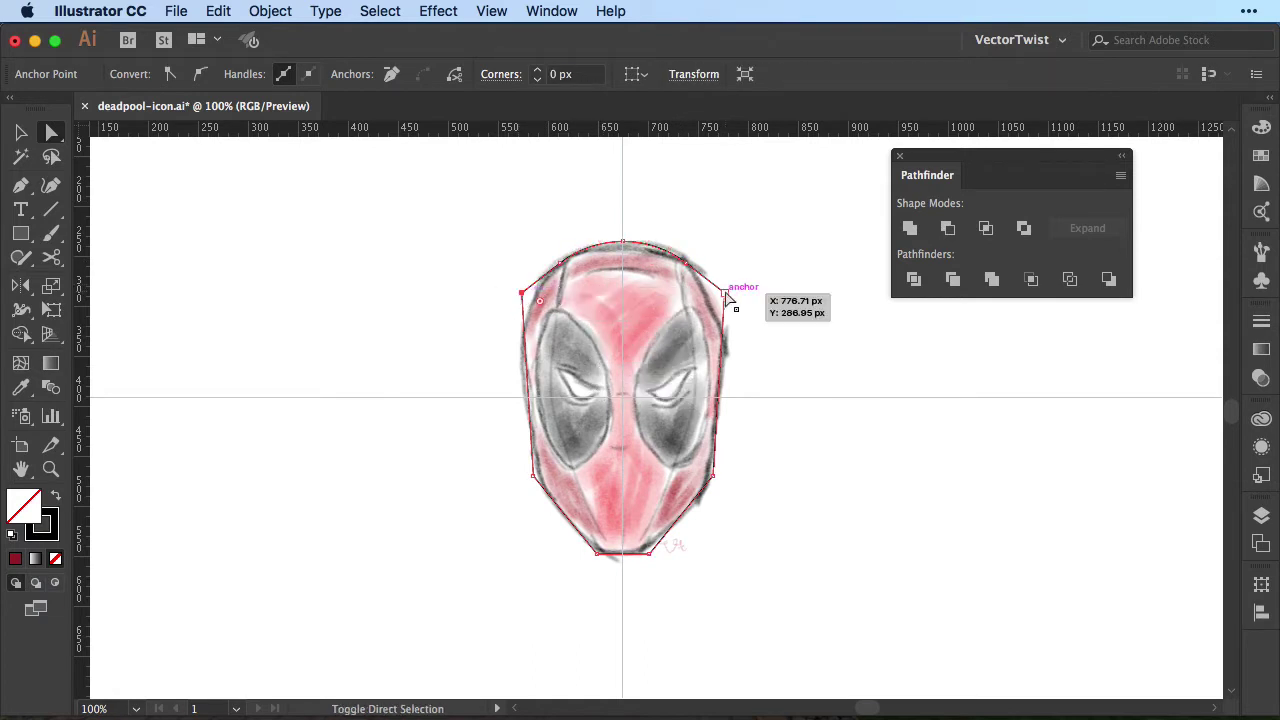
pyautogui.keyDown('shift'); pyautogui.click(724, 294); pyautogui.keyUp('shift')
pyautogui.moveTo(540, 310); pyautogui.dragTo(595, 378)
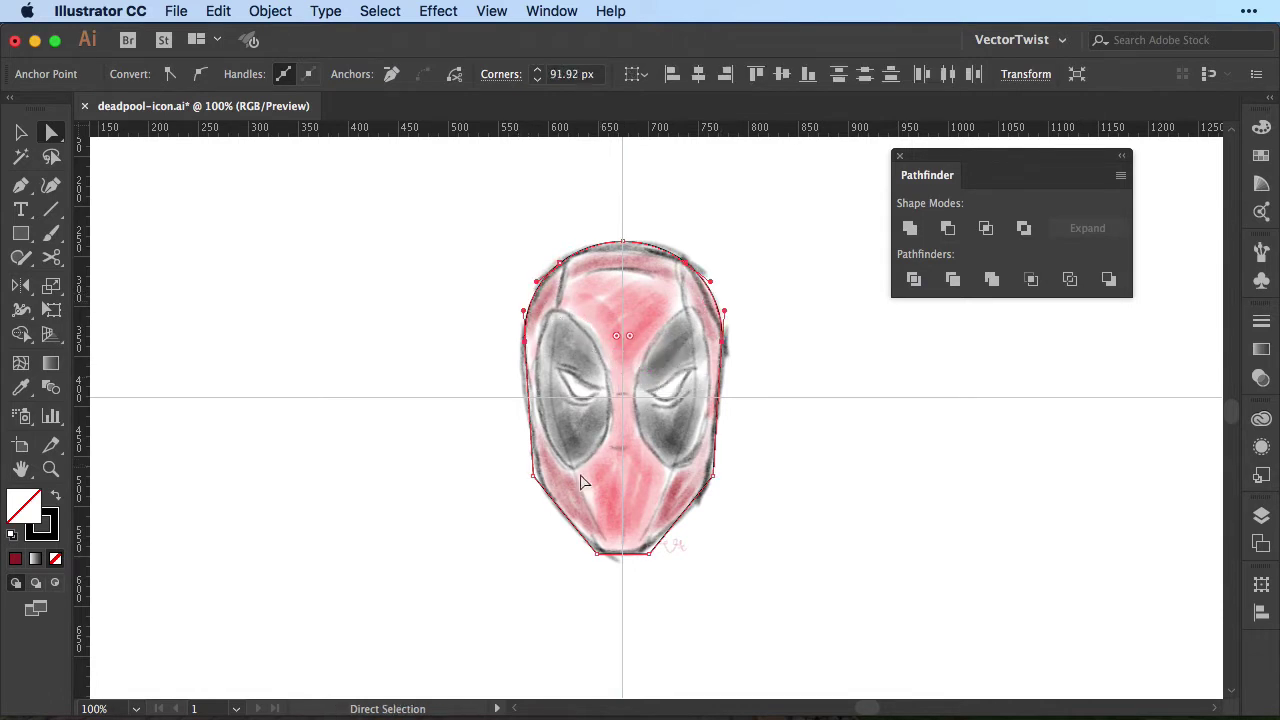
# Round the head outline's two lower side corners and its two chin corners to match the sketch
pyautogui.click(532, 475)
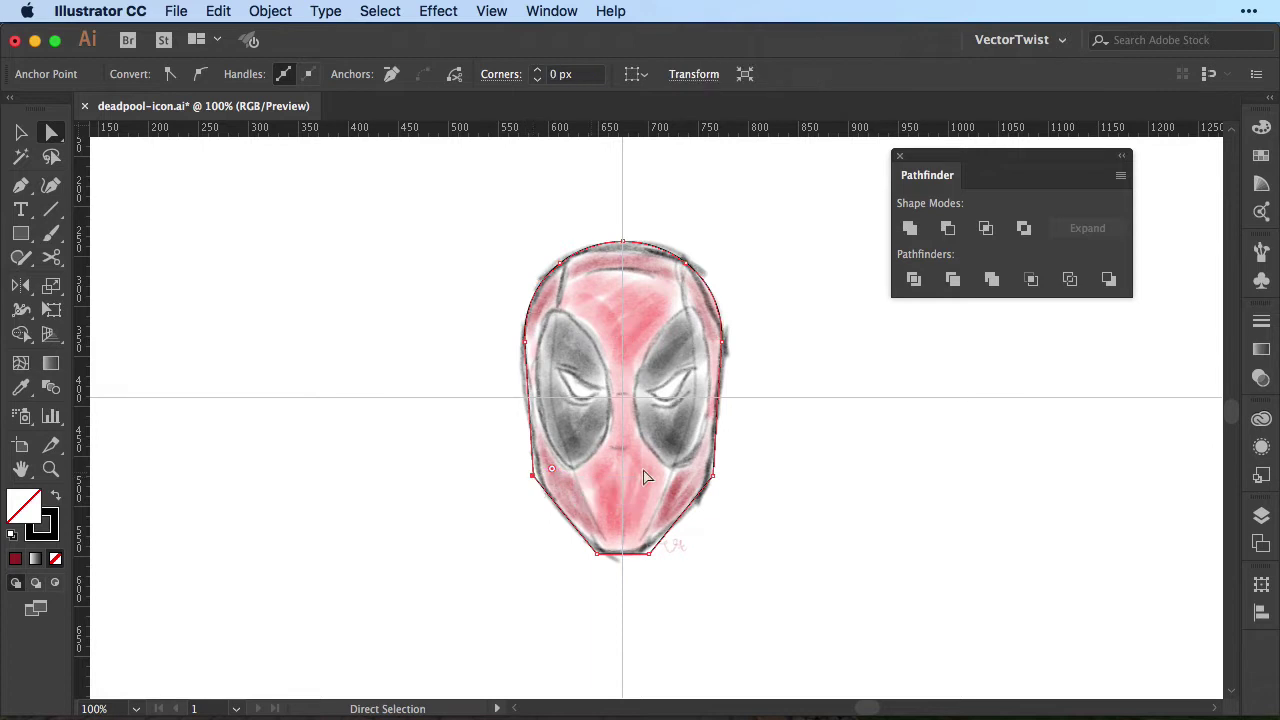
pyautogui.keyDown('shift'); pyautogui.click(710, 476); pyautogui.keyUp('shift')
pyautogui.moveTo(697, 471); pyautogui.dragTo(652, 403)
pyautogui.moveTo(676, 574); pyautogui.dragTo(632, 510)
pyautogui.click(728, 535)
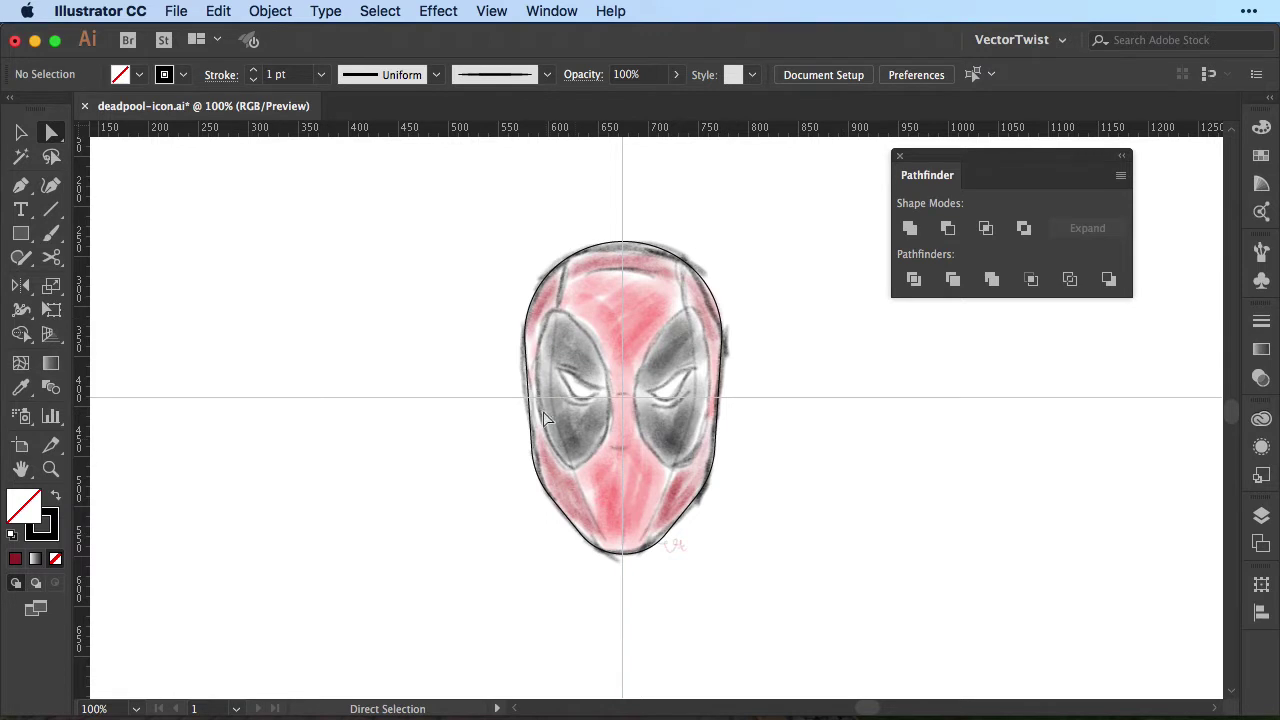
# Draw an ellipse about 66 px wide and 158 px high over the left eye patch
pyautogui.click(21, 233)
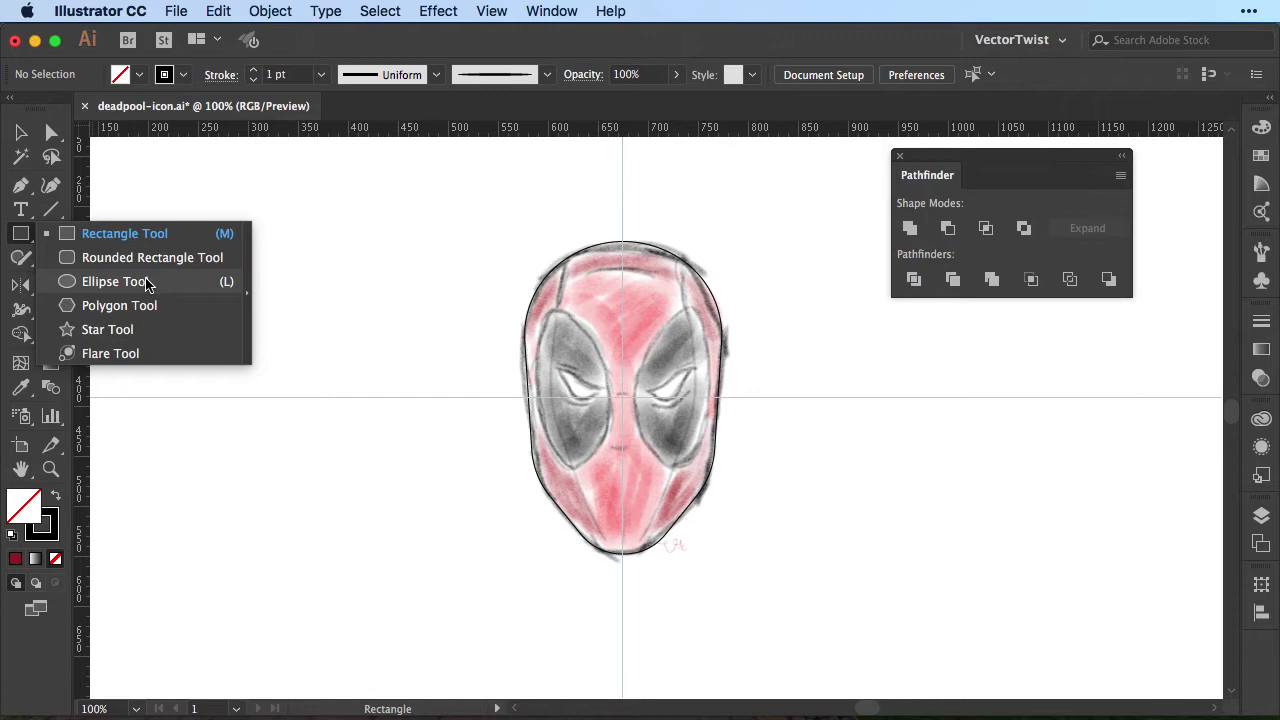
pyautogui.click(112, 281)
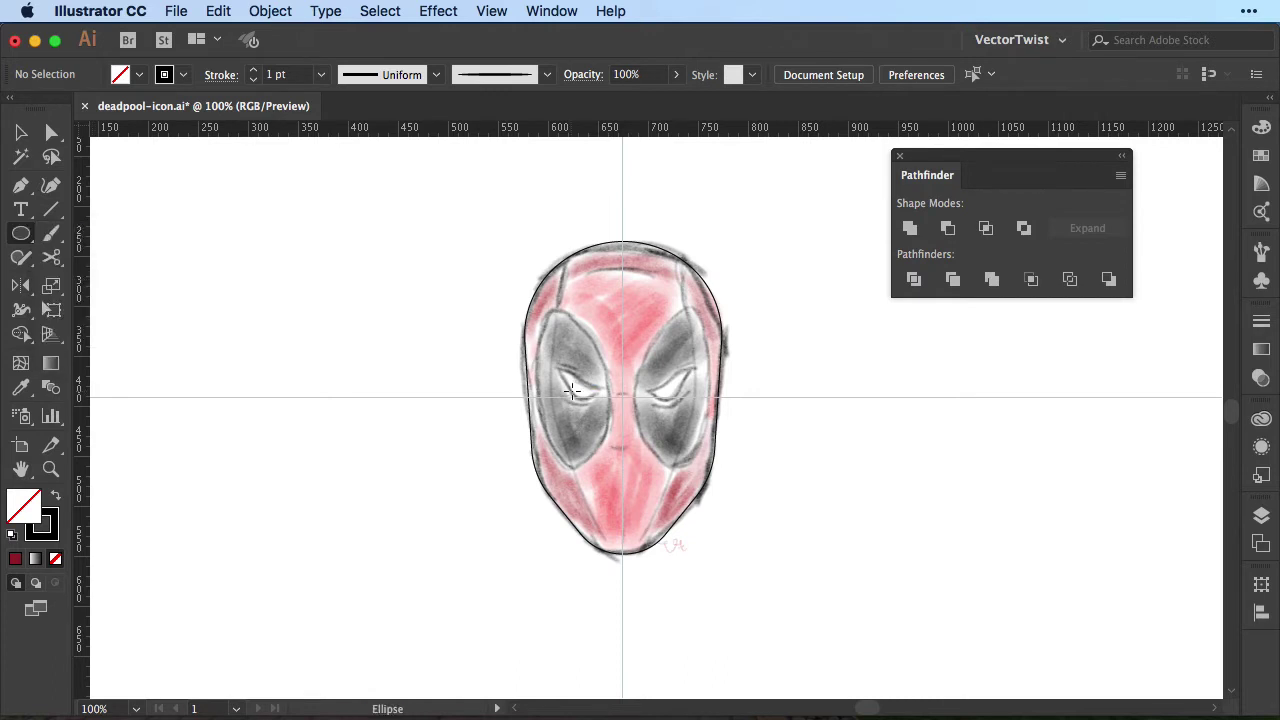
pyautogui.moveTo(572, 390); pyautogui.dragTo(538, 311)
# Skew the eye ellipse by moving its top anchor to X 612 px and its bottom anchor 3 px to the right
pyautogui.click(51, 132)
pyautogui.click(572, 312)
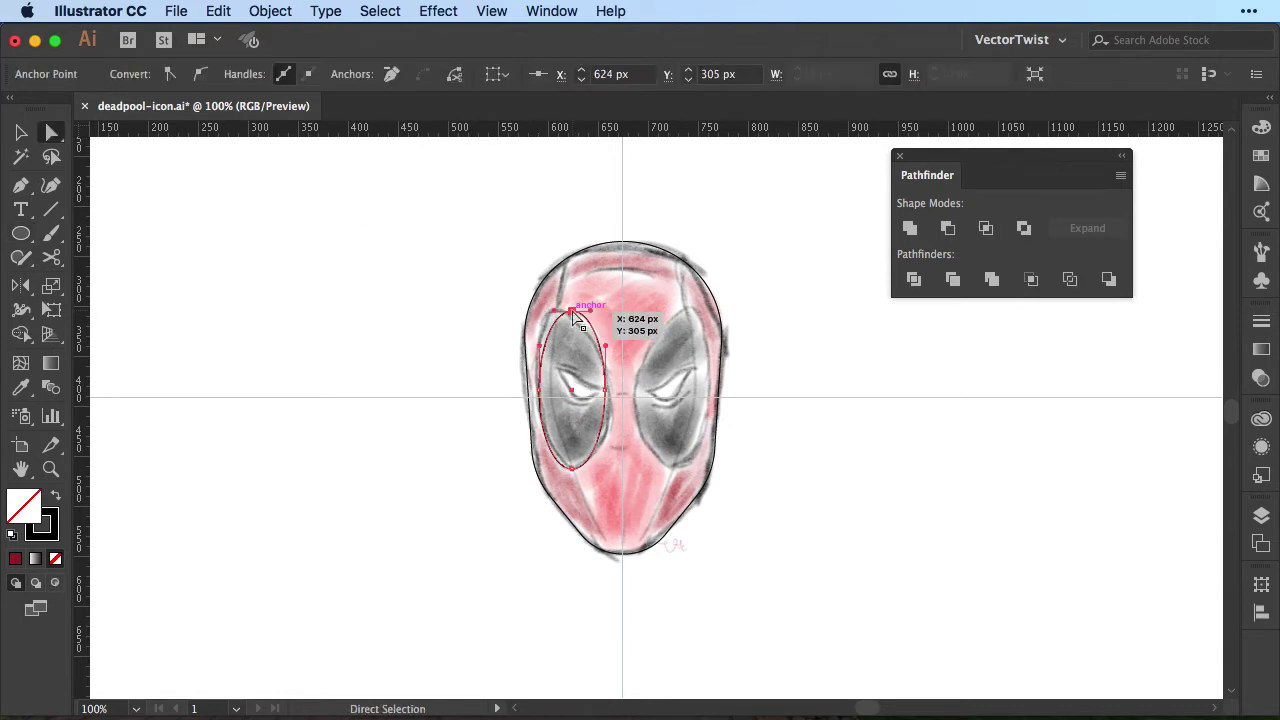
pyautogui.hotkey('shift', 'Left')
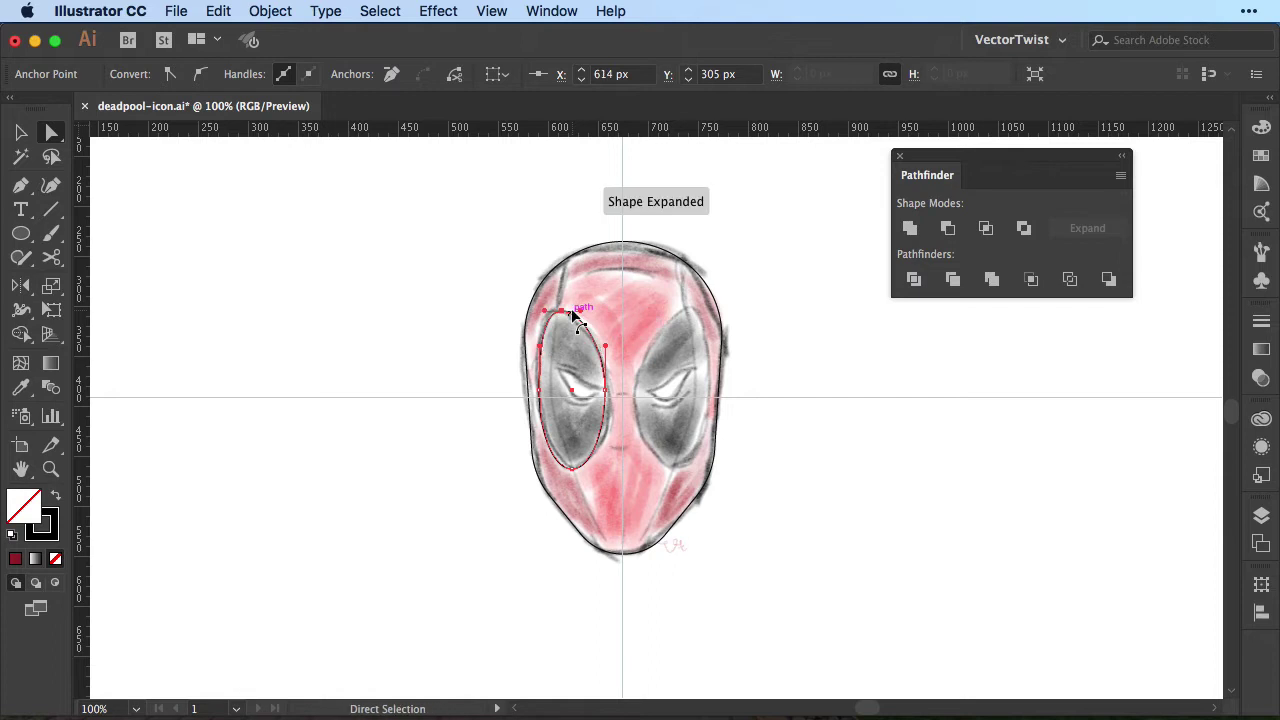
pyautogui.press('Left')
pyautogui.press('Left')
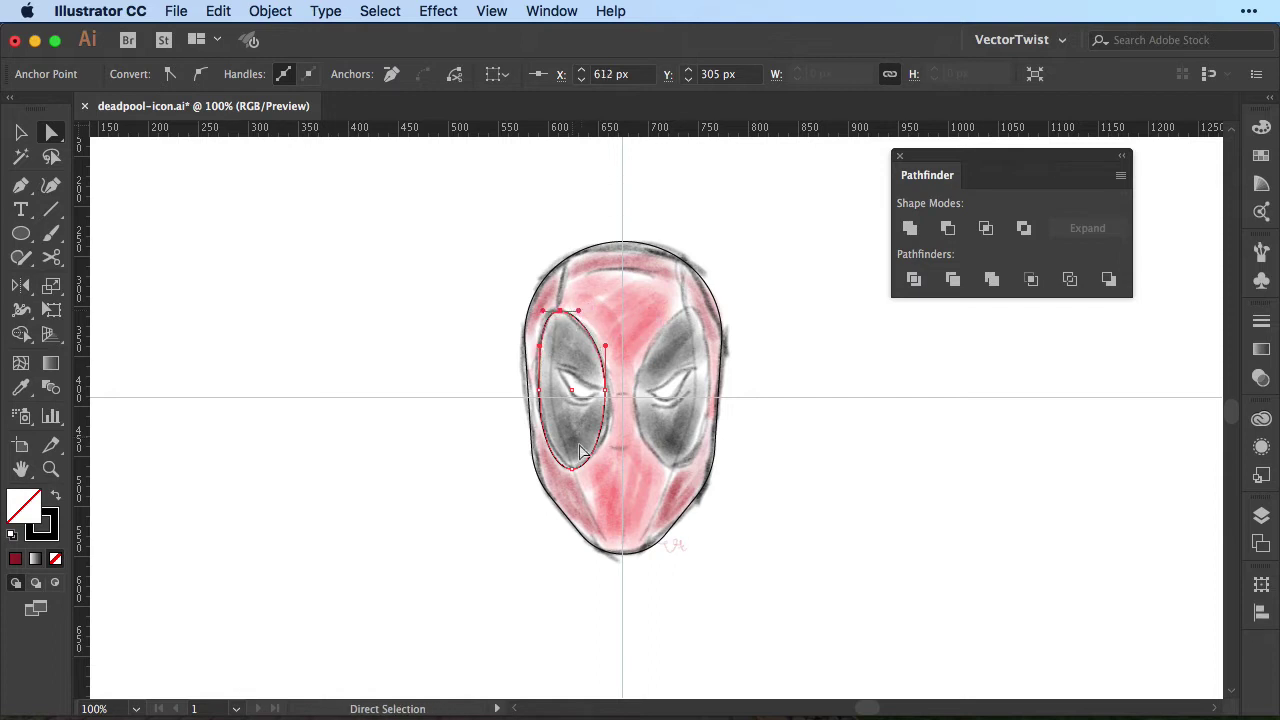
pyautogui.click(573, 471)
pyautogui.press('Right')
pyautogui.press('Right')
pyautogui.press('Right')
# Move the eye shape's right anchor to X 661 px to fit the sketched eye patch
pyautogui.click(605, 389)
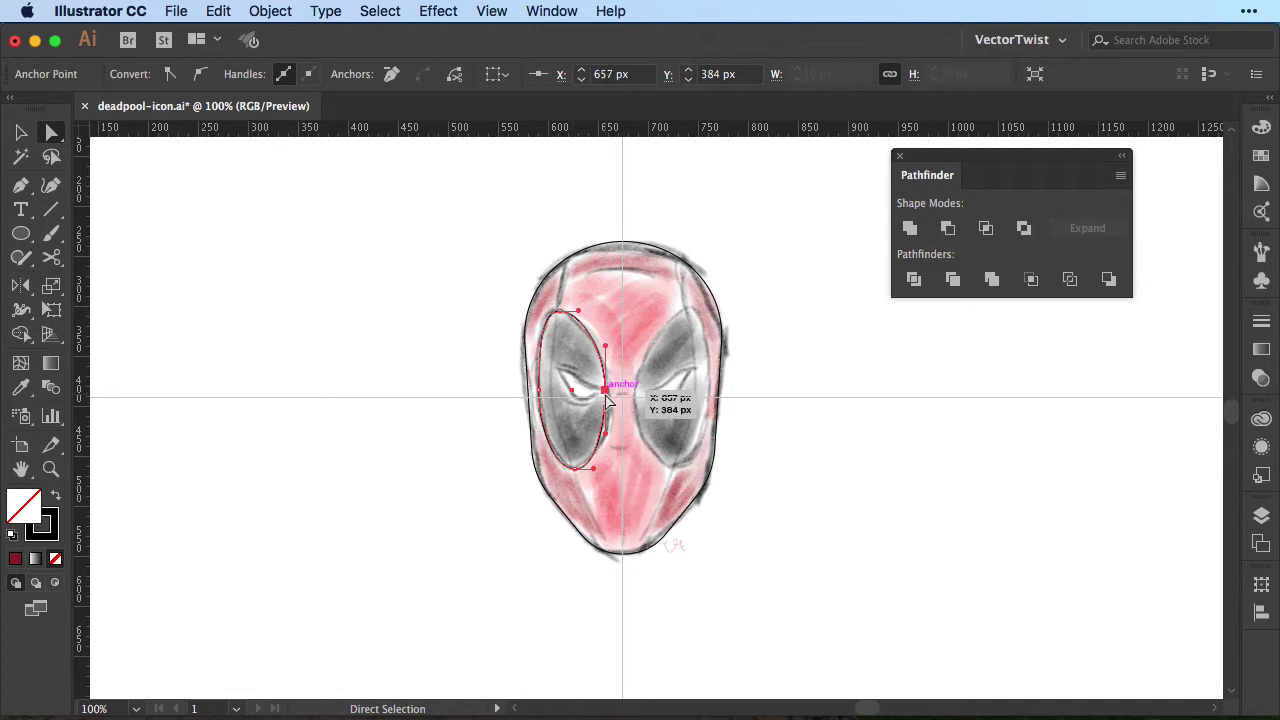
pyautogui.press('Right')
pyautogui.press('Right')
pyautogui.press('Right')
pyautogui.press('Right')
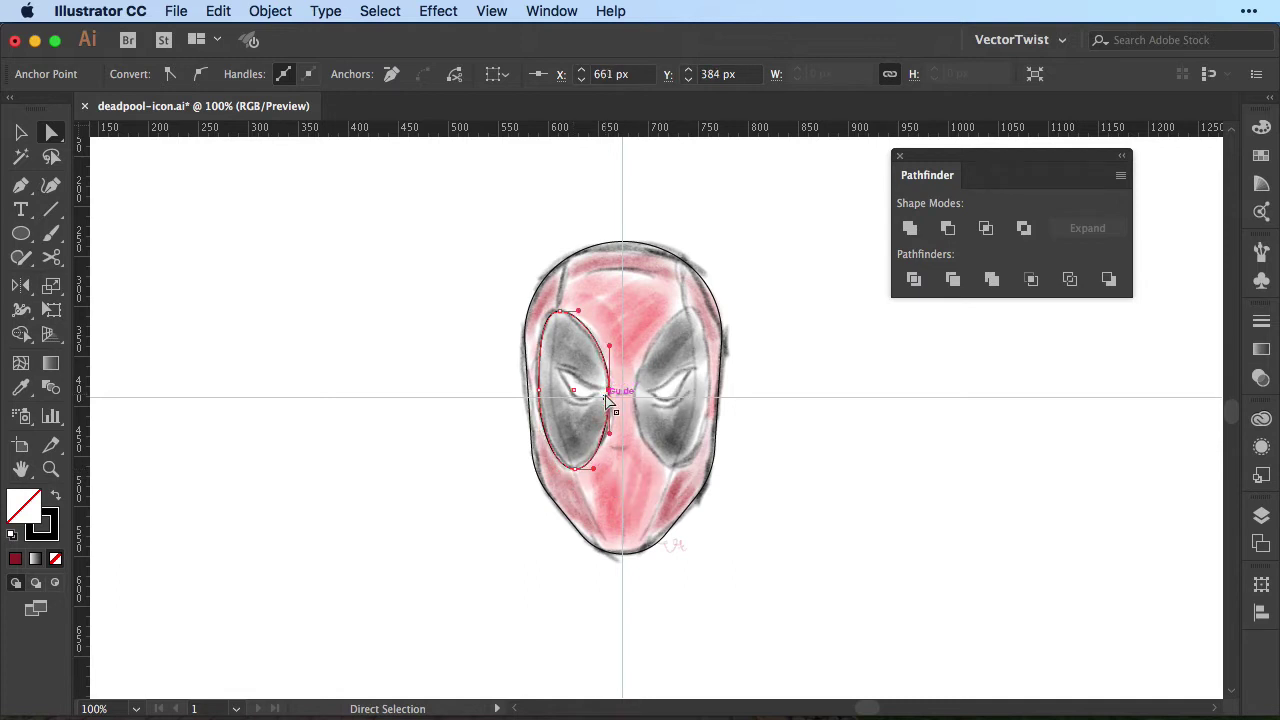
# Refine the left eye shape by shortening its top and bottom handles and moving its inner anchor to X 663 px, Y 389 px
pyautogui.moveTo(575, 315); pyautogui.dragTo(573, 311)
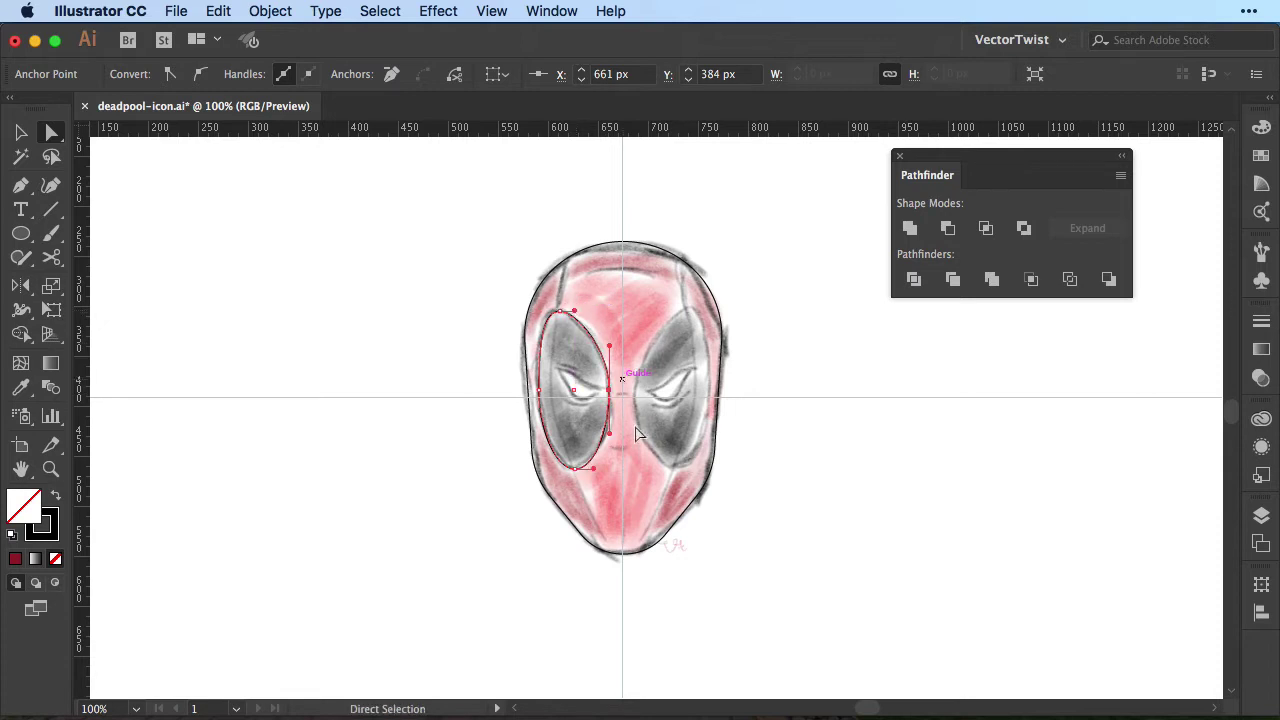
pyautogui.moveTo(593, 468); pyautogui.dragTo(613, 398)
pyautogui.click(575, 468)
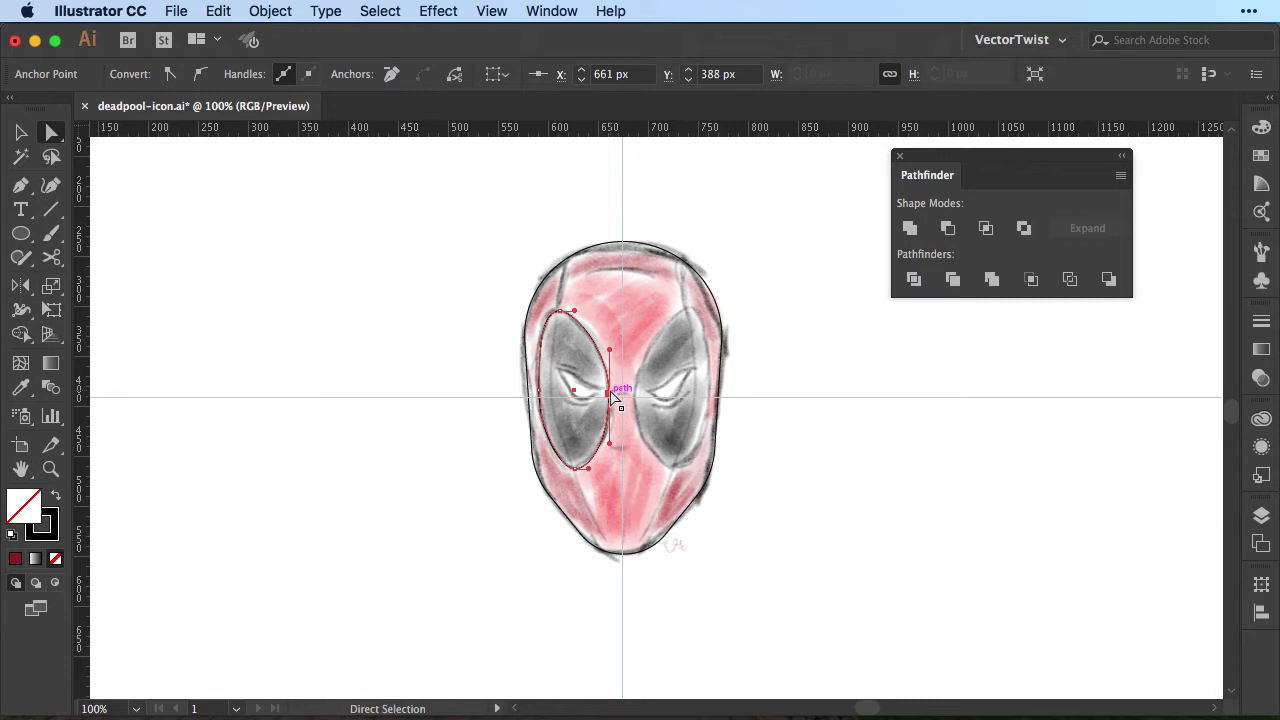
pyautogui.moveTo(609, 444); pyautogui.dragTo(611, 436)
pyautogui.press('Down')
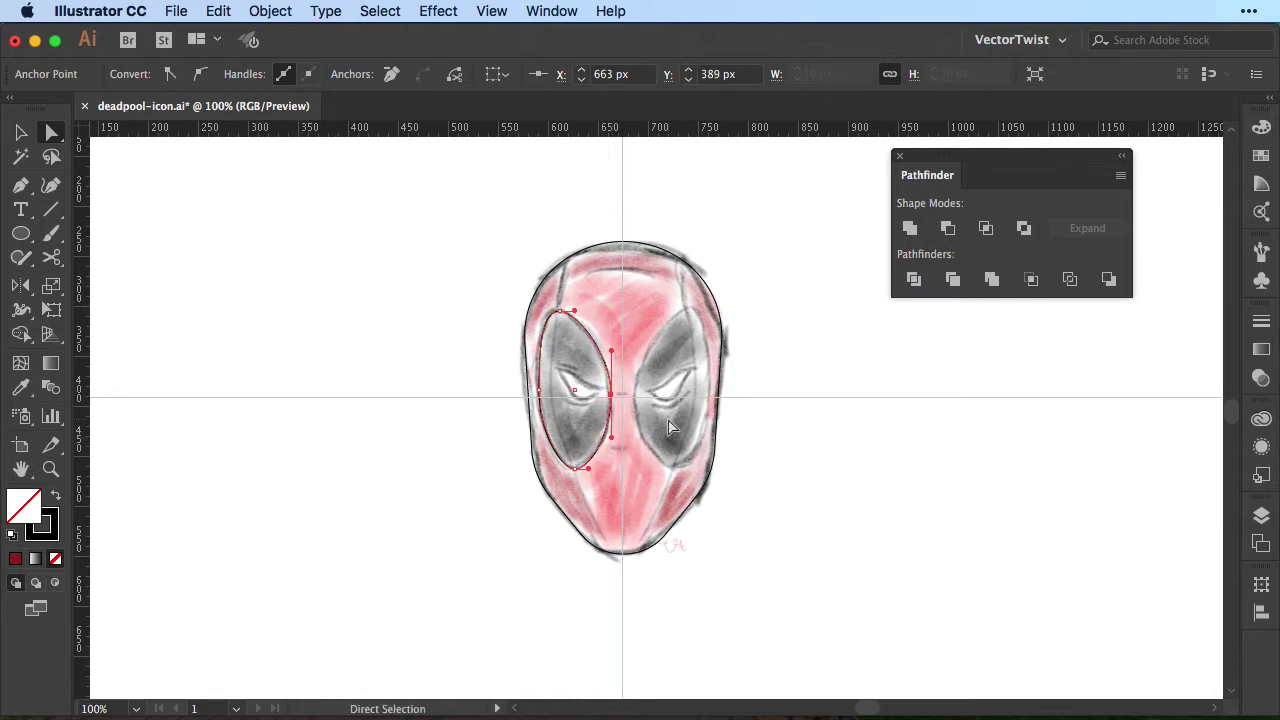
pyautogui.click(738, 442)
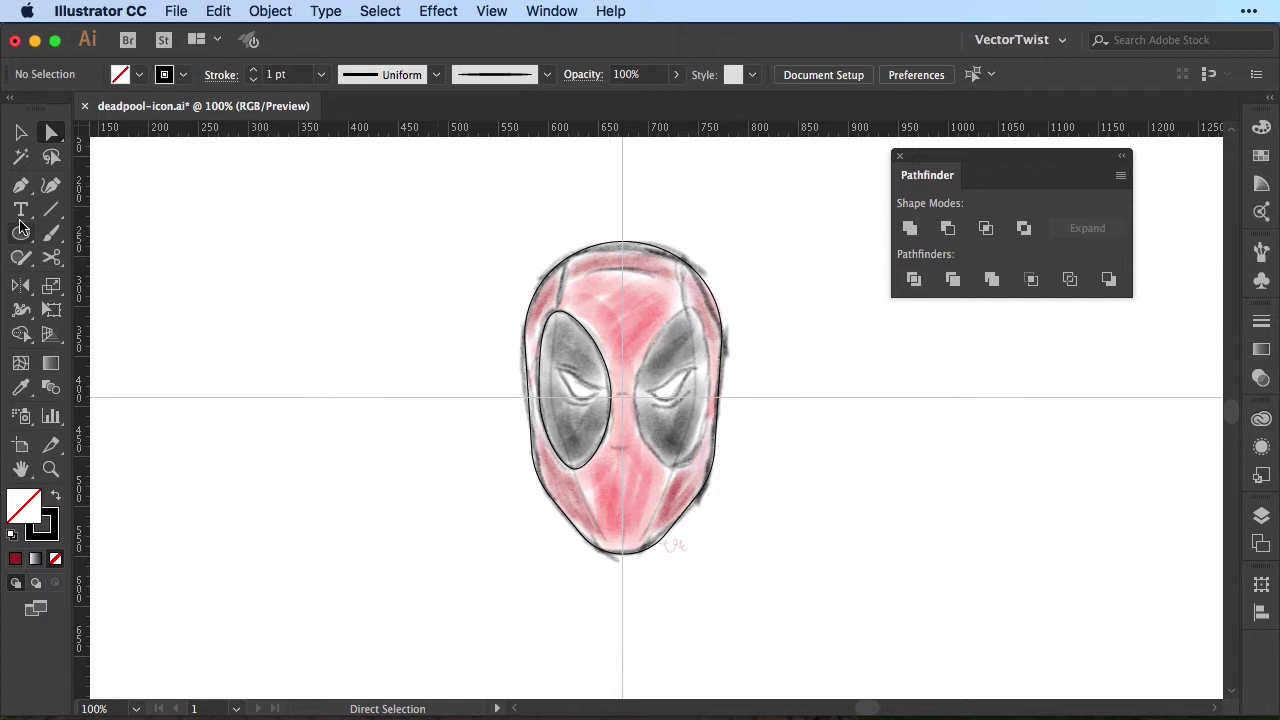
# Draw a curved seam line with the Pen tool from the head's top through the left eye's upper tip to just below the chin
pyautogui.click(20, 185)
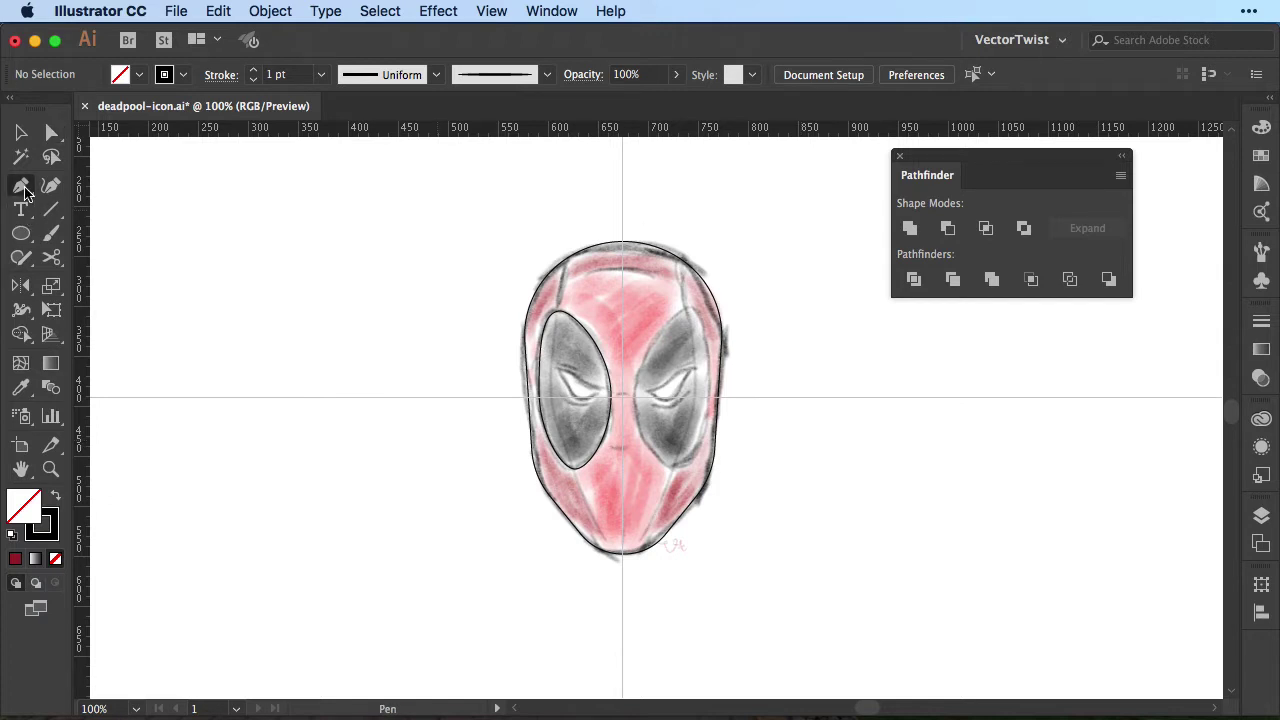
pyautogui.click(565, 243)
pyautogui.click(553, 313)
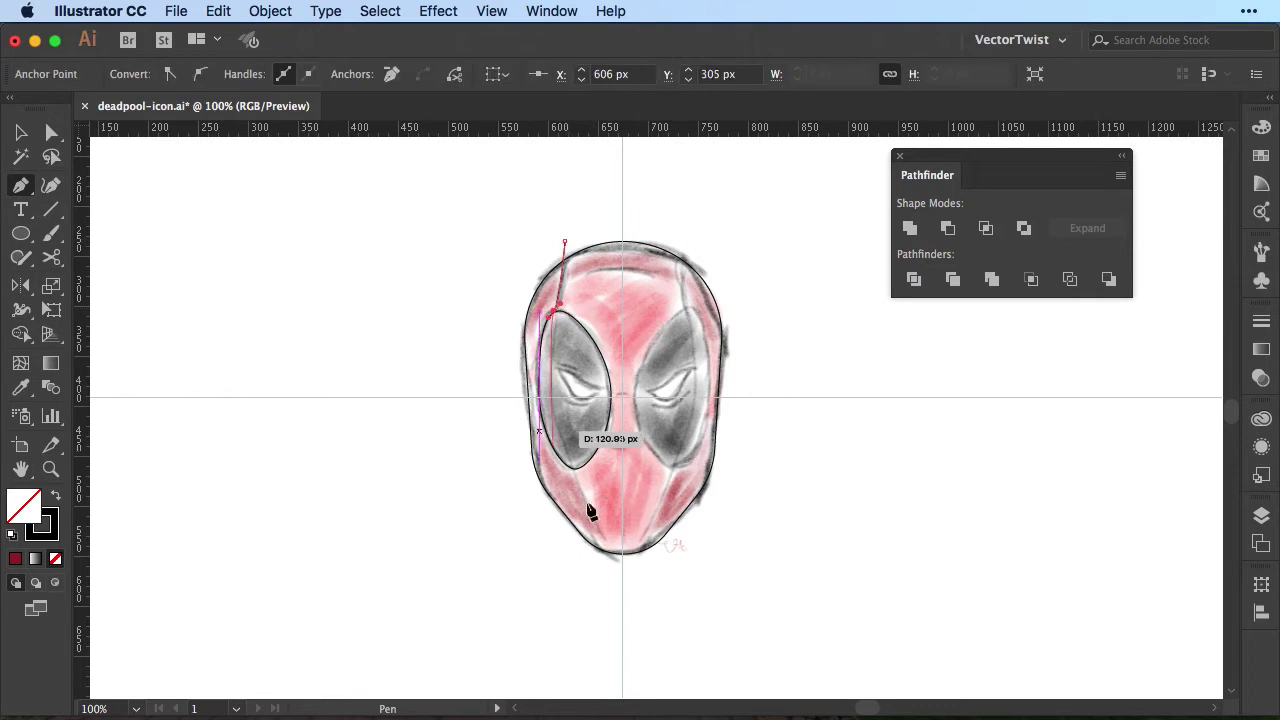
pyautogui.moveTo(672, 622); pyautogui.dragTo(694, 663)
pyautogui.keyDown('super'); pyautogui.click(624, 588); pyautogui.keyUp('super')
pyautogui.moveTo(624, 588); pyautogui.dragTo(635, 579)
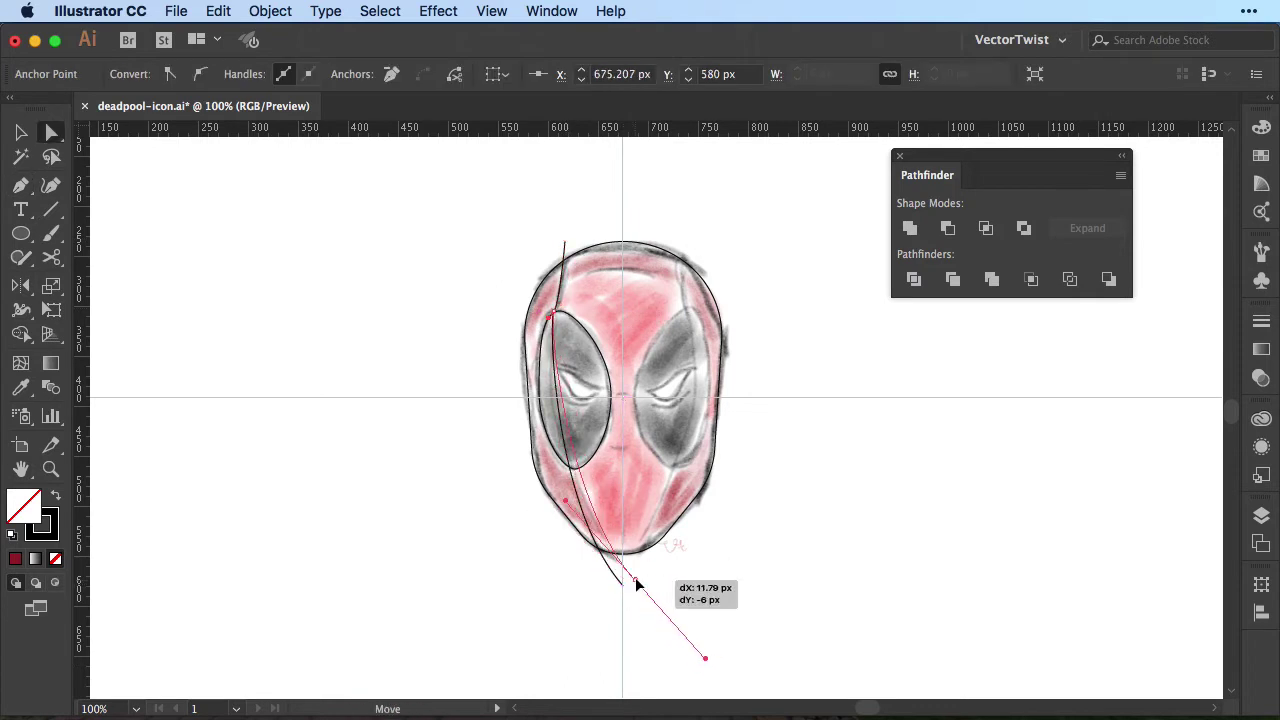
pyautogui.moveTo(565, 500); pyautogui.dragTo(538, 460)
# Mirror a copy of the left seam line and eye shape across the vertical centre guide
pyautogui.press('v')
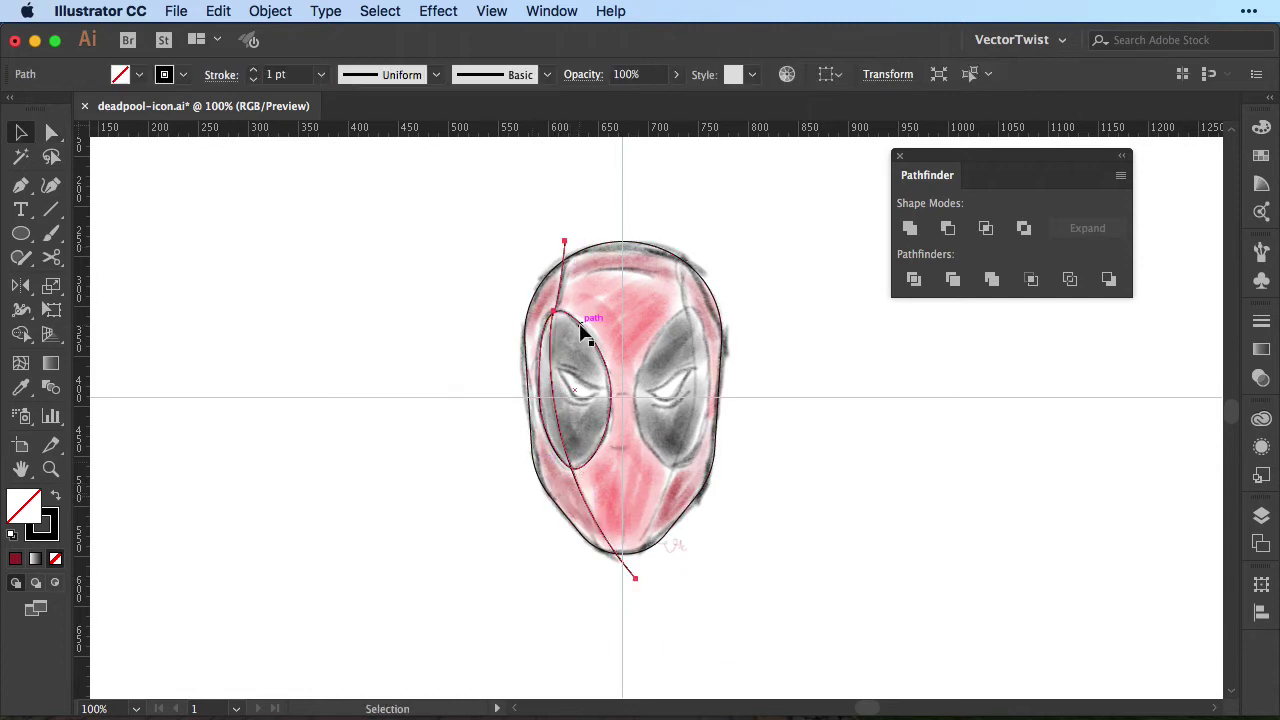
pyautogui.keyDown('shift'); pyautogui.click(580, 330); pyautogui.keyUp('shift')
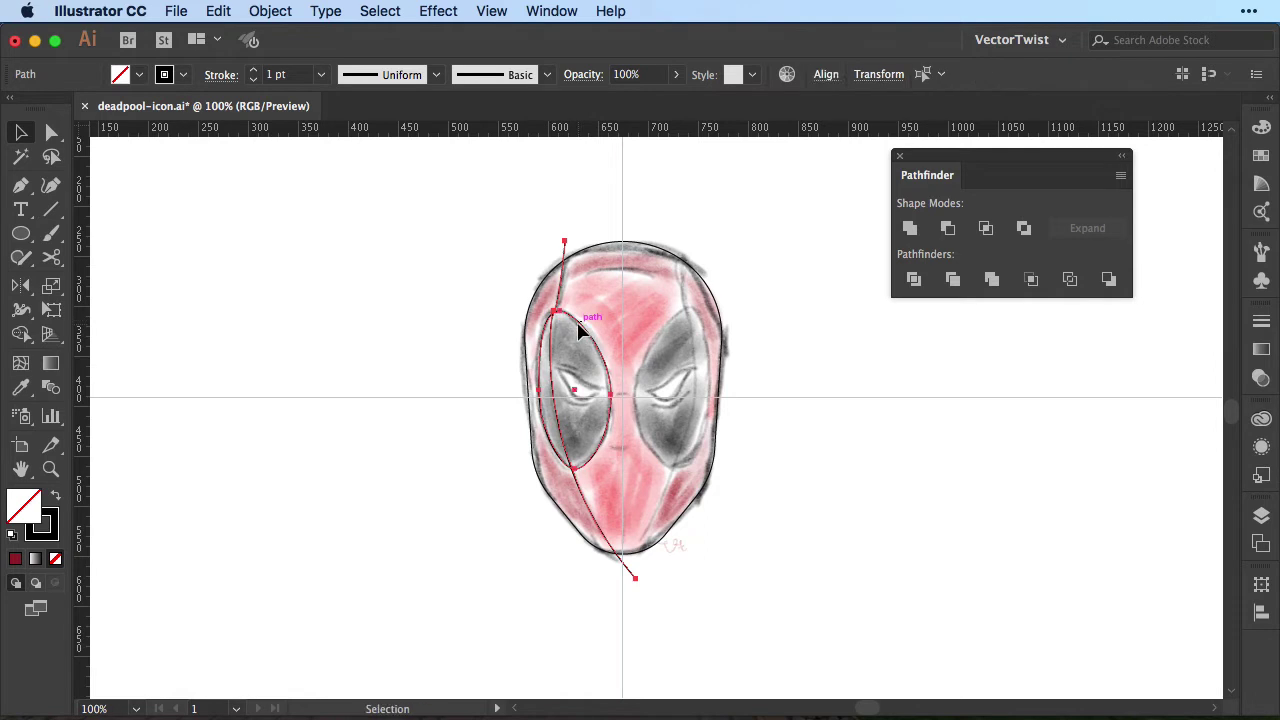
pyautogui.press('o')
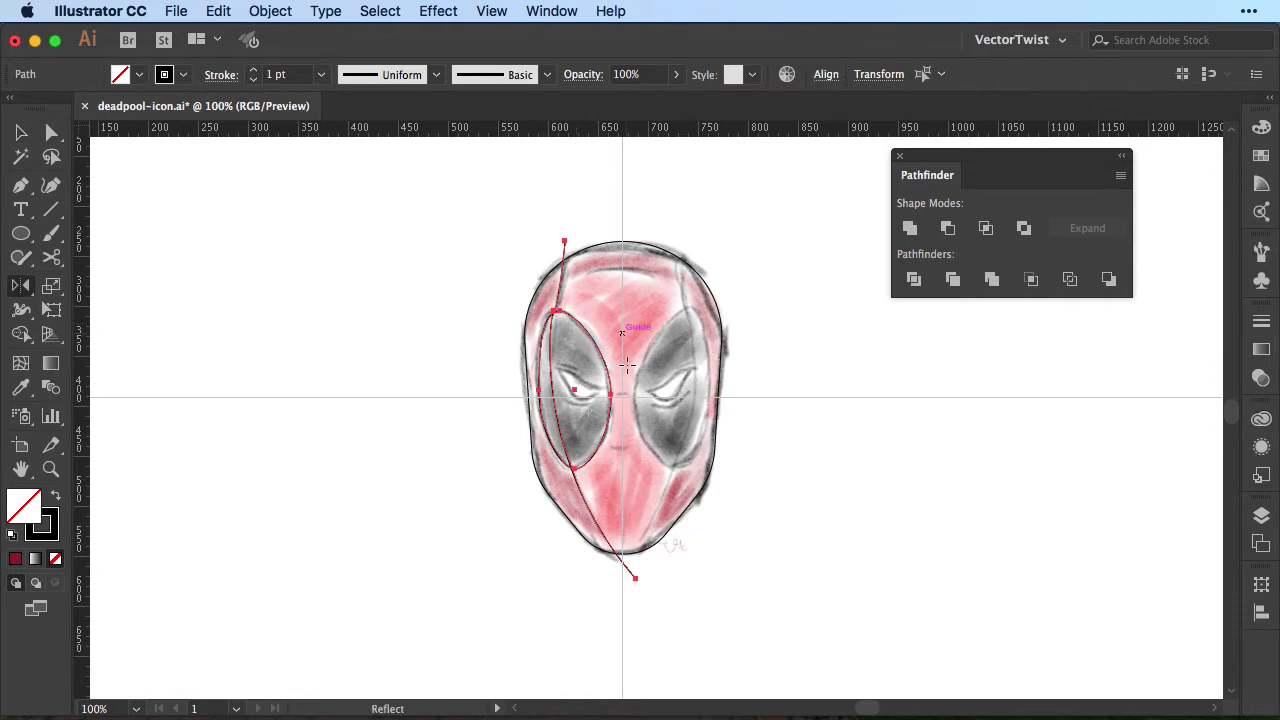
pyautogui.moveTo(671, 341); pyautogui.dragTo(568, 315)
pyautogui.press('v')
pyautogui.click(645, 307)
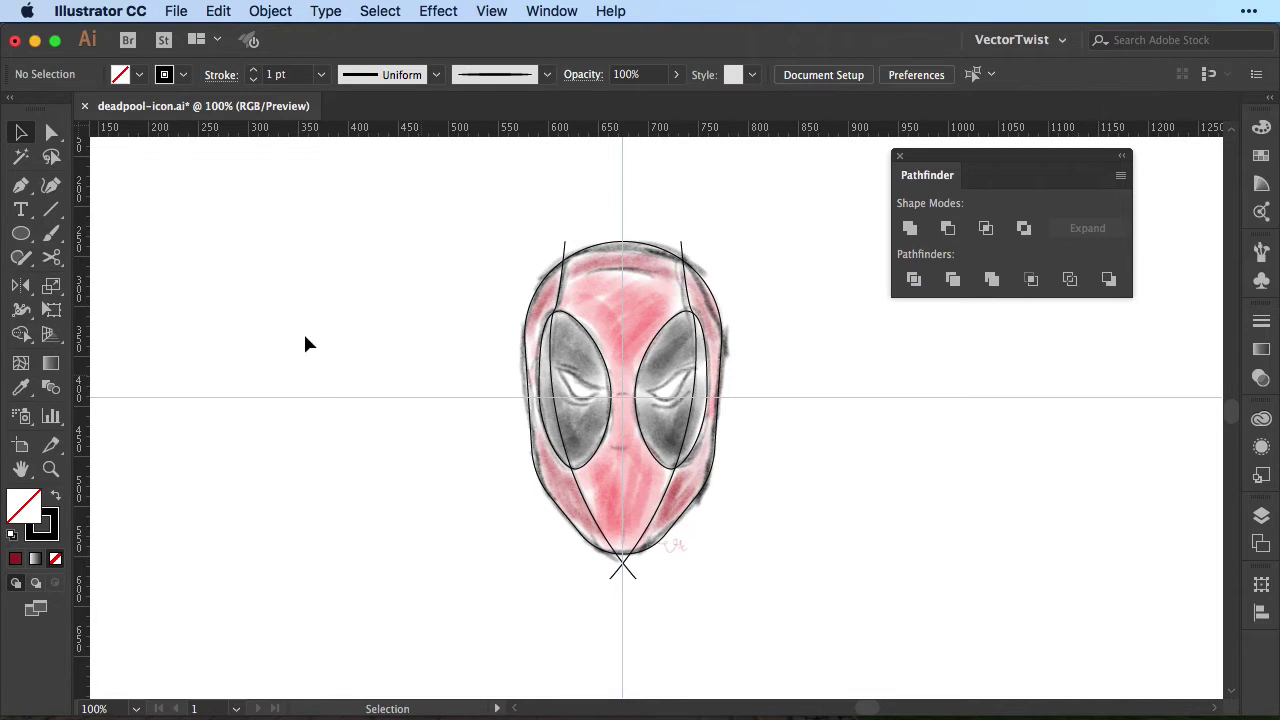
# Draw a large ellipse centred on the vertical guide and align its upper edge with the sketched forehead line
pyautogui.click(20, 236)
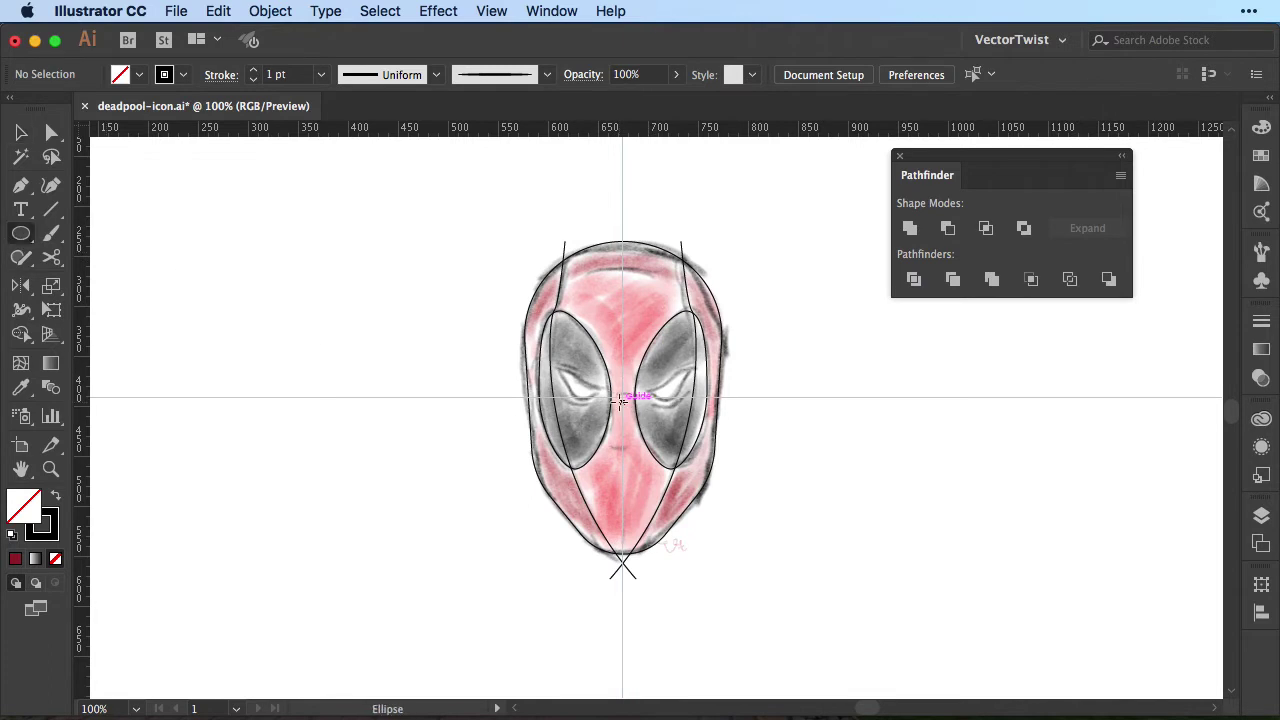
pyautogui.moveTo(622, 327)
pyautogui.mouseDown()
pyautogui.moveTo(610, 466)
pyautogui.moveTo(514, 445)
pyautogui.mouseUp()
pyautogui.press('v')
pyautogui.moveTo(621, 209); pyautogui.dragTo(621, 265)
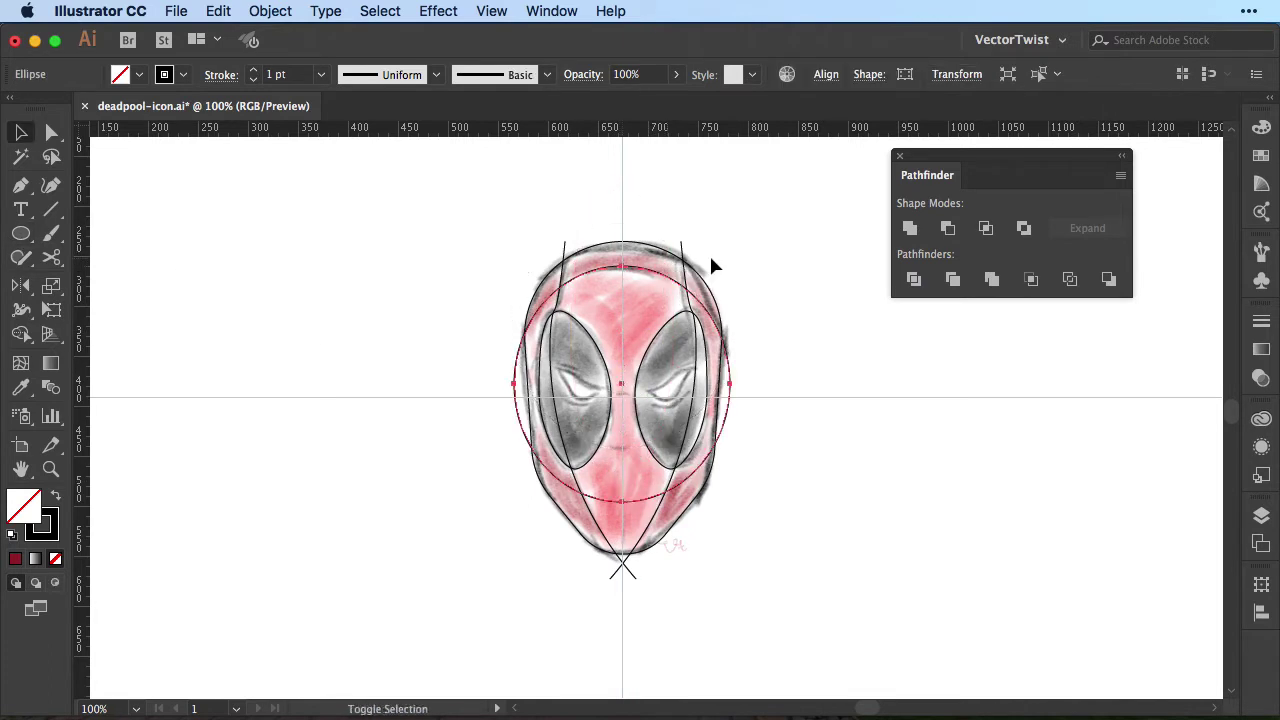
# Cut the large ellipse at its two side anchors and delete its lower half, keeping the forehead arc
pyautogui.click(51, 257)
pyautogui.click(512, 386)
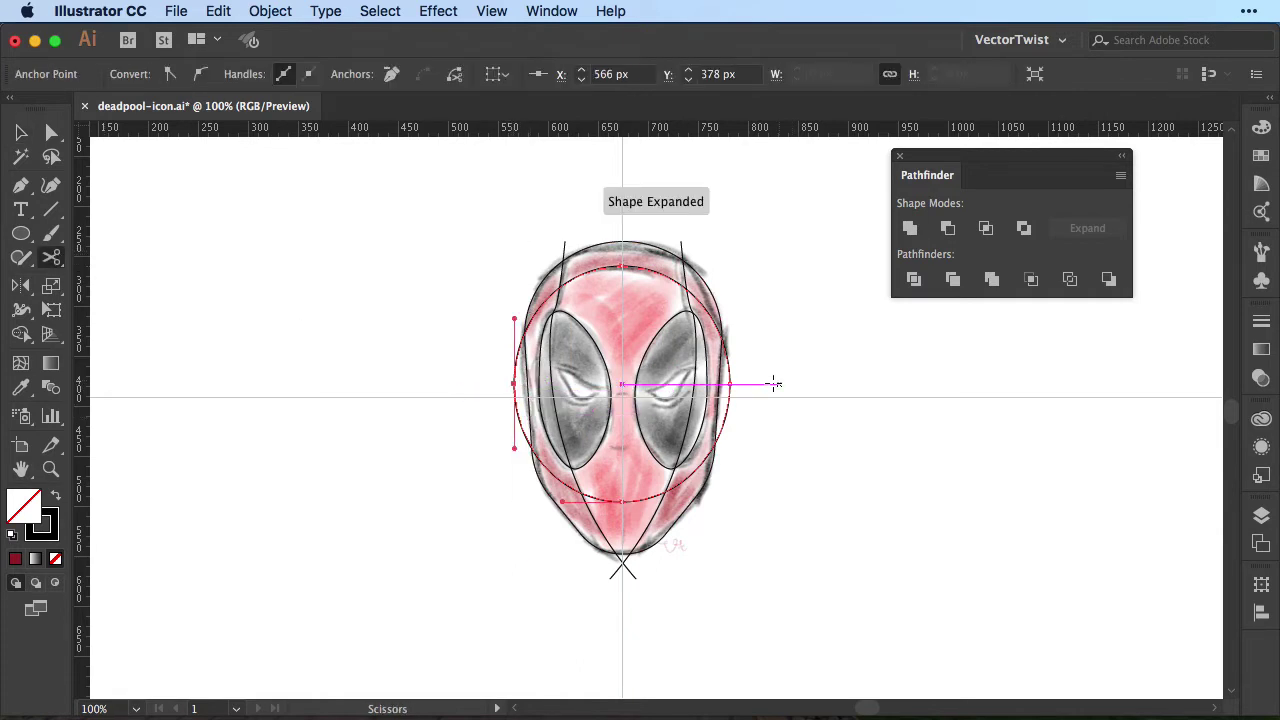
pyautogui.click(729, 383)
pyautogui.press('a')
pyautogui.click(730, 428)
pyautogui.press('Delete')
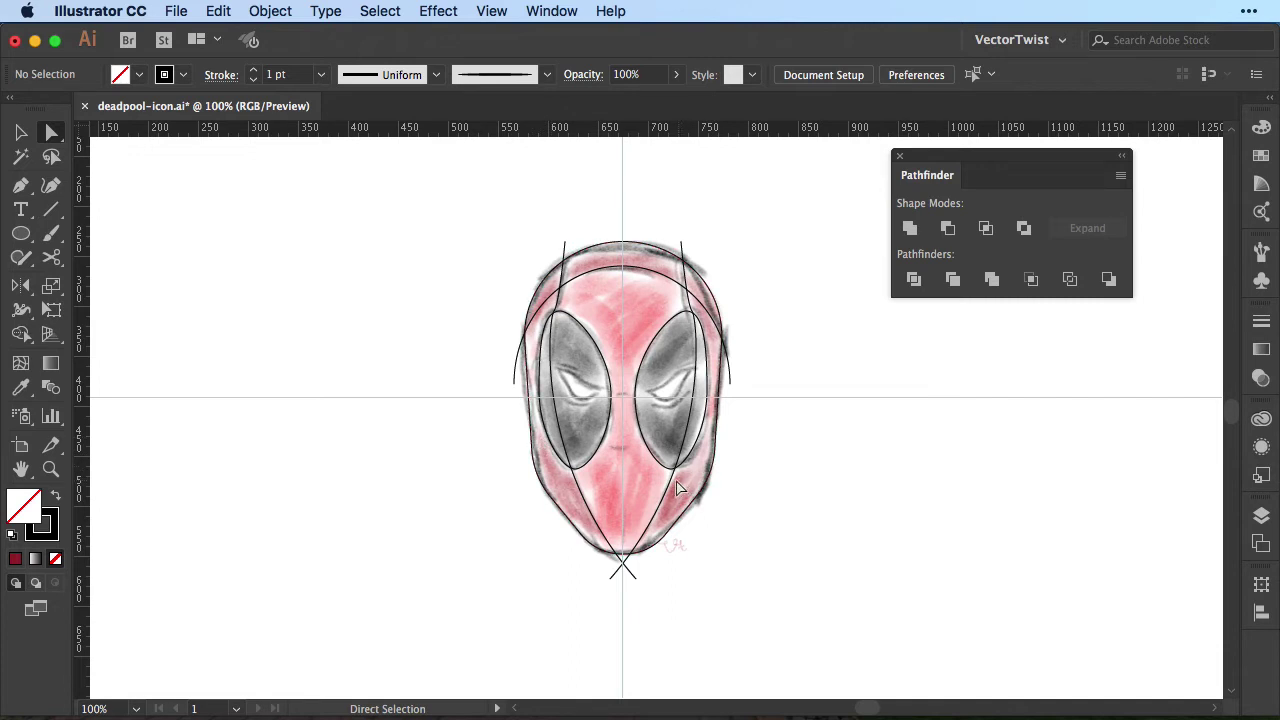
# Copy both seam lines and paste the duplicates in front
pyautogui.press('v')
pyautogui.click(582, 494)
pyautogui.keyDown('shift'); pyautogui.click(668, 500); pyautogui.keyUp('shift')
pyautogui.click(268, 11)
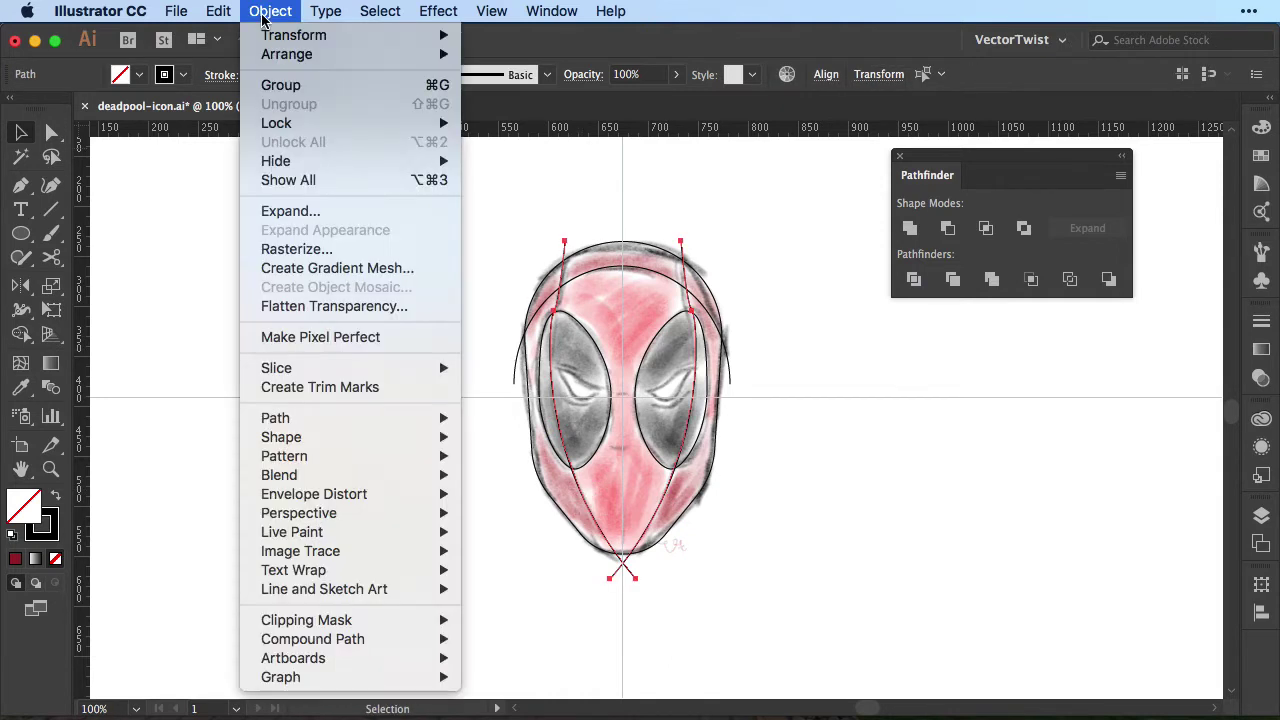
pyautogui.moveTo(220, 11)
pyautogui.click(222, 106)
pyautogui.click(219, 11)
pyautogui.click(262, 142)
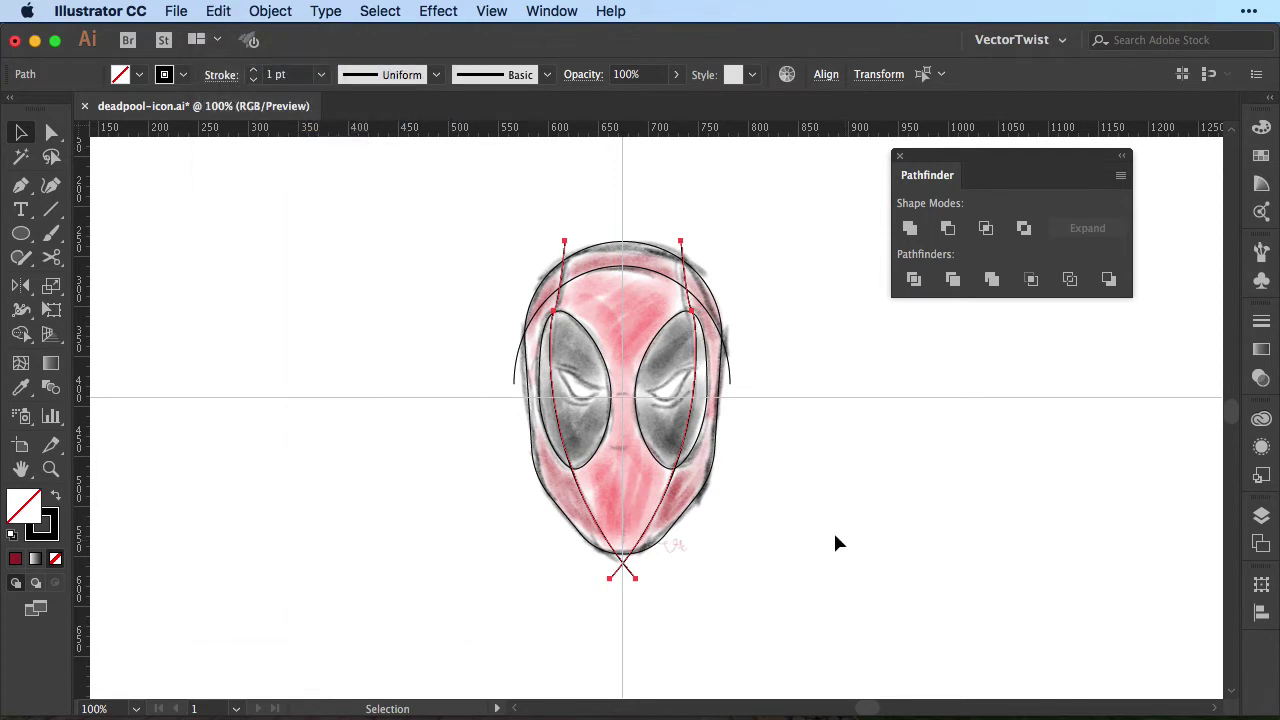
pyautogui.click(855, 537)
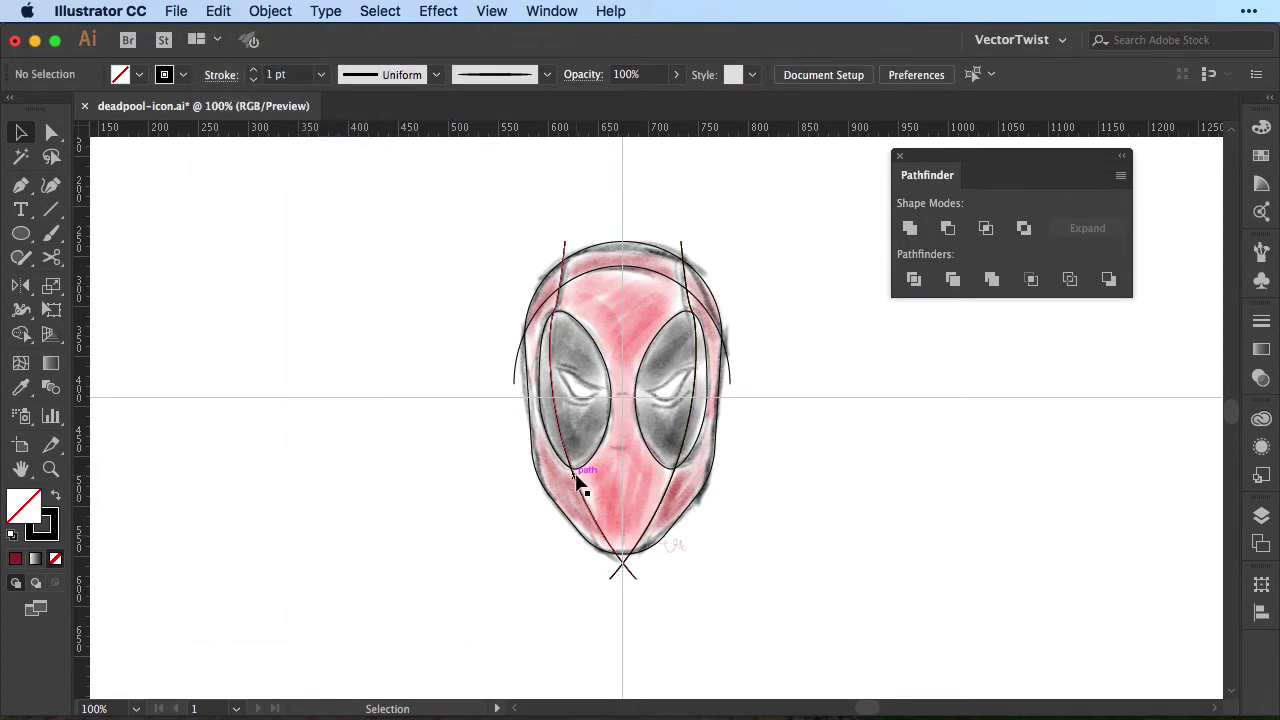
# Cut the duplicated seam lines near the lower tips of both eyes and delete their upper parts
pyautogui.press('c')
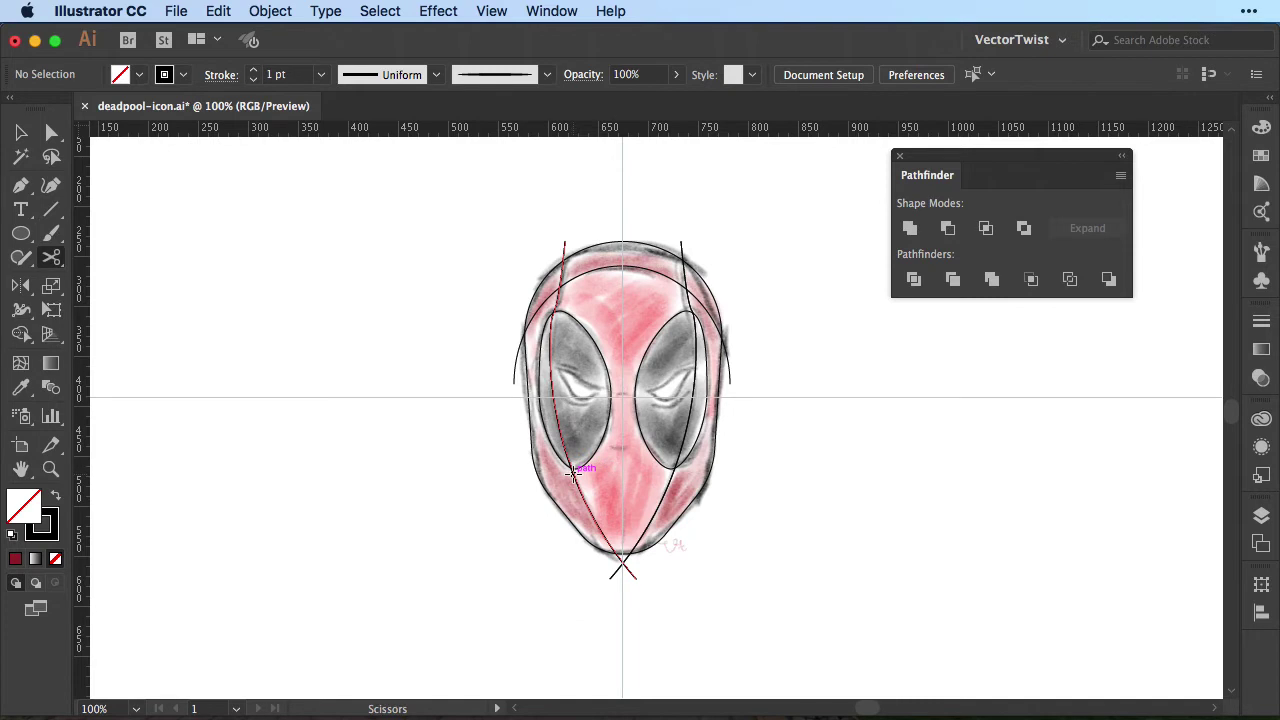
pyautogui.click(572, 467)
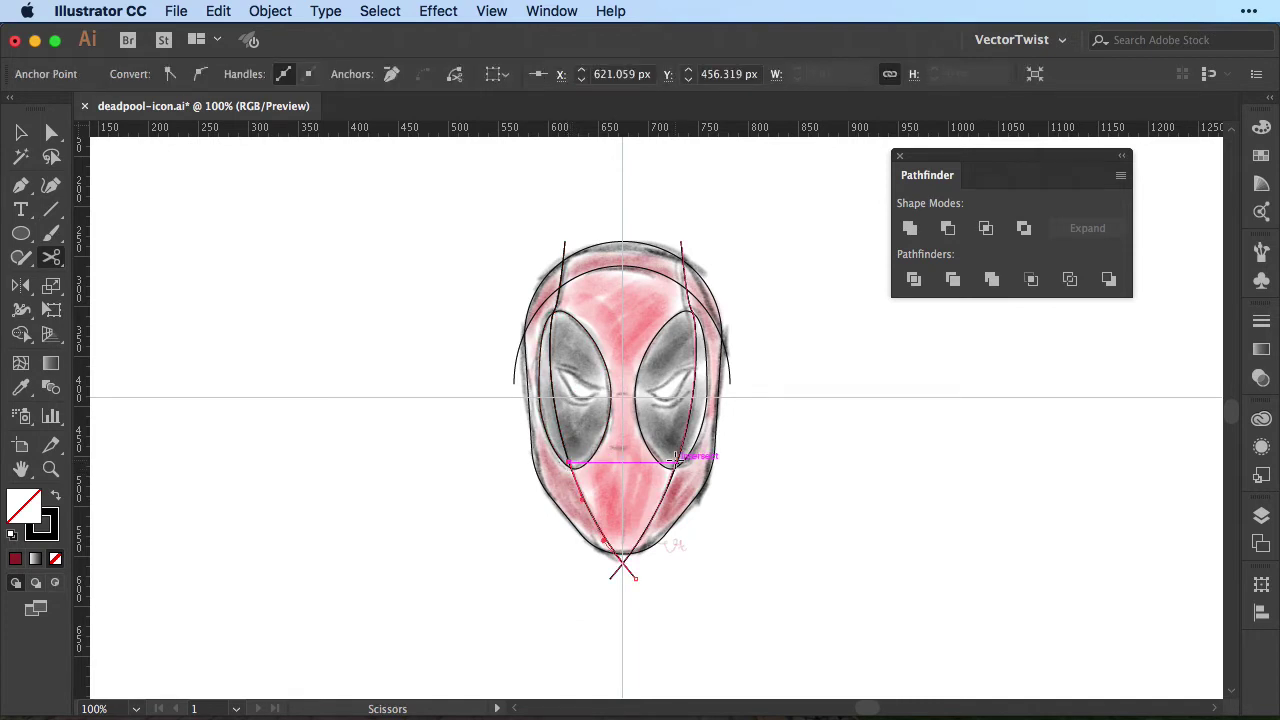
pyautogui.click(676, 458)
pyautogui.press('a')
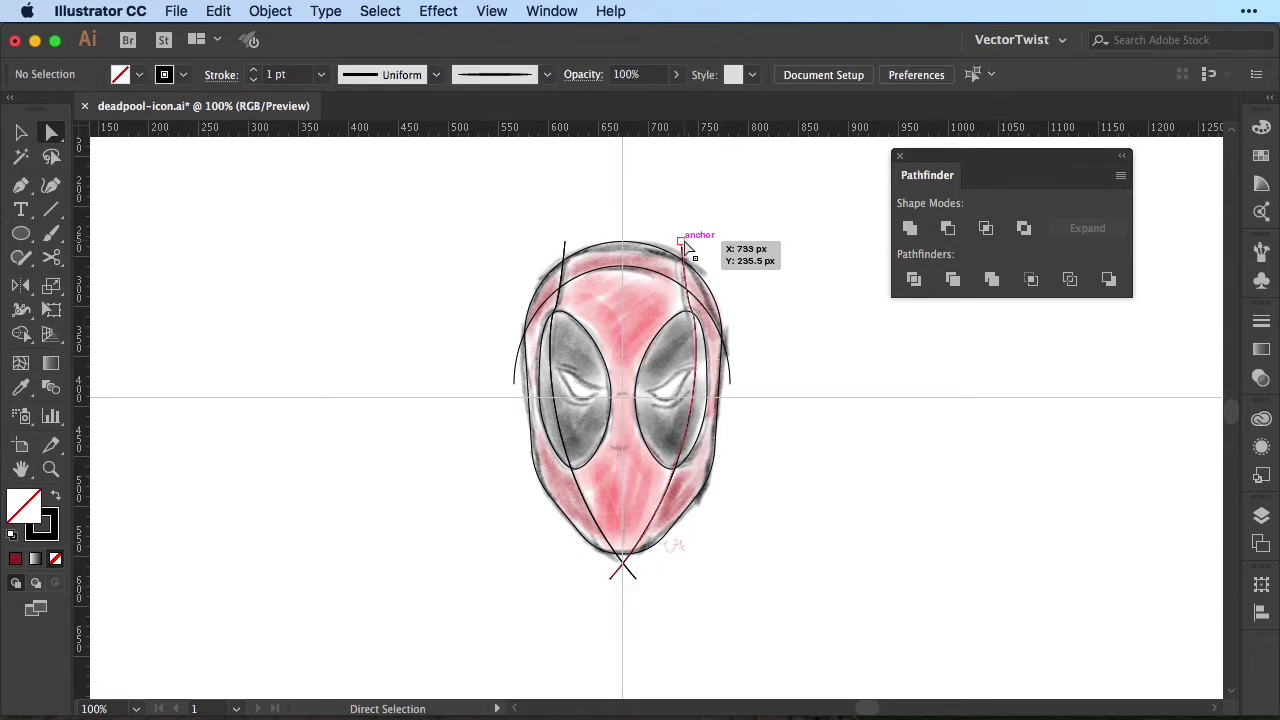
pyautogui.click(568, 242)
pyautogui.press('Delete')
pyautogui.press('Delete')
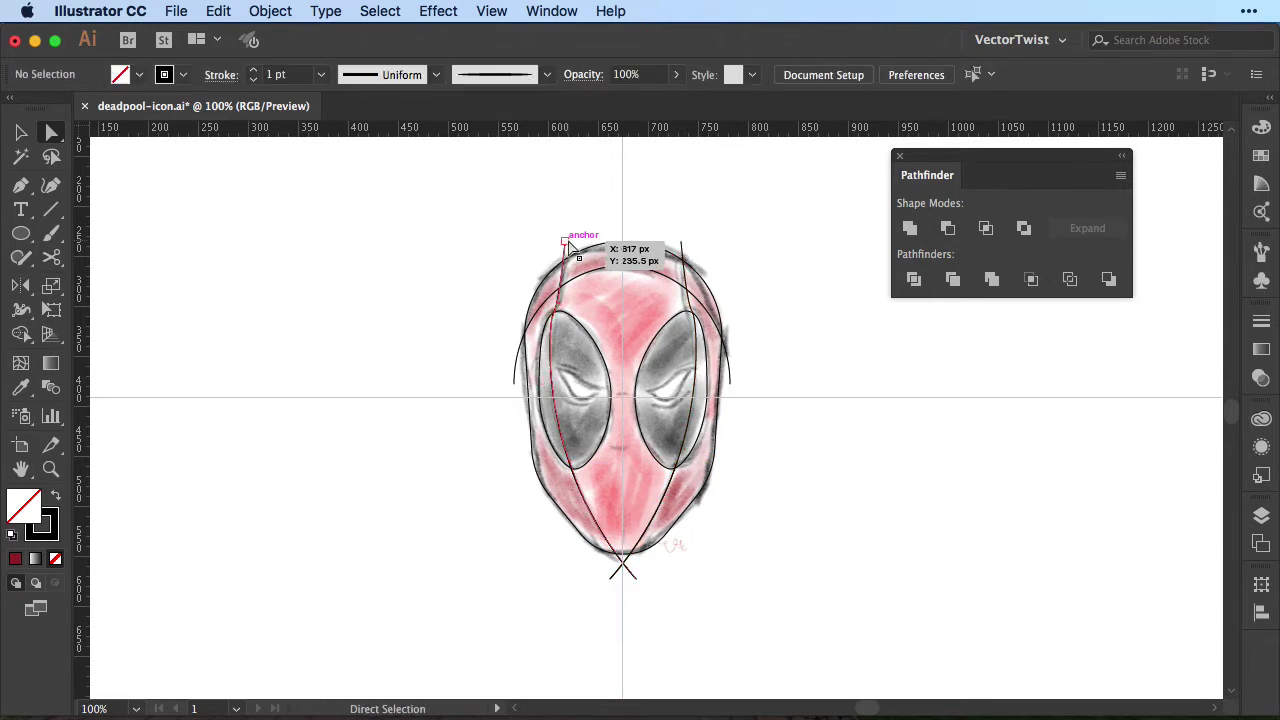
pyautogui.moveTo(570, 243); pyautogui.dragTo(566, 242)
# Extend the two remaining lower seam pieces from the eyes' lower tips with straight segments running up and outward past the head outline
pyautogui.click(668, 500)
pyautogui.press('p')
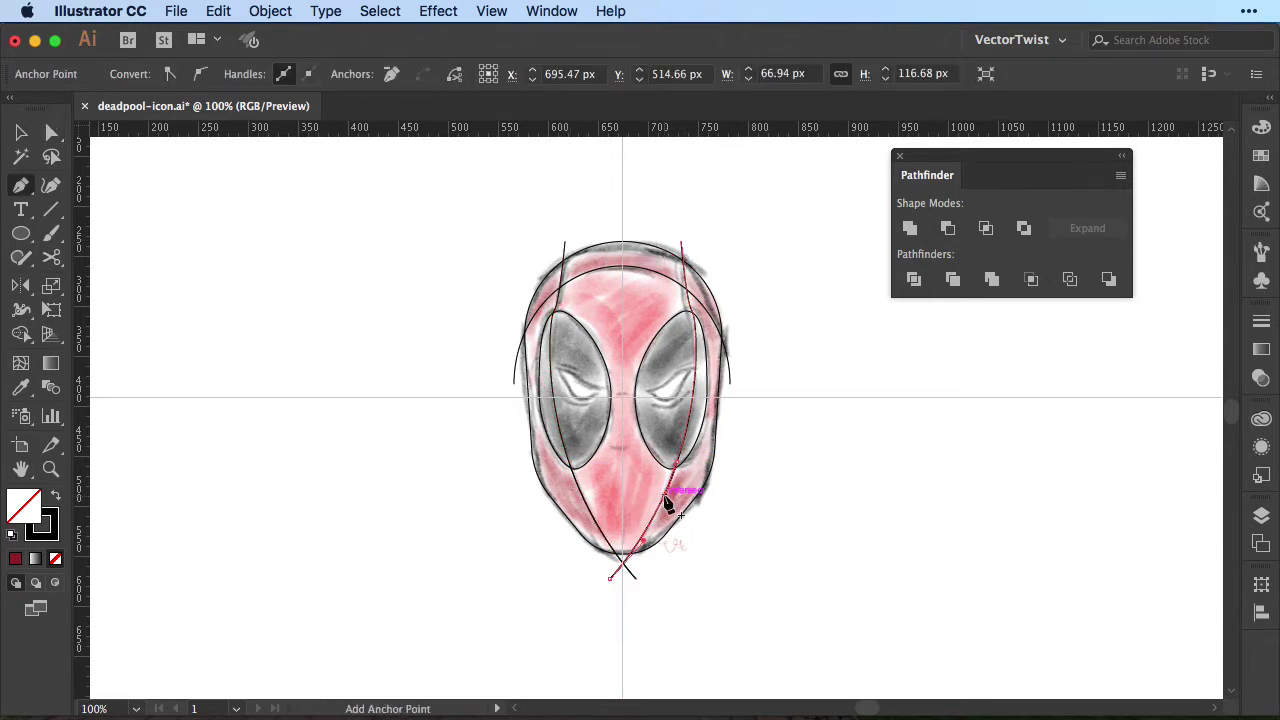
pyautogui.click(677, 462)
pyautogui.click(755, 384)
pyautogui.press('v')
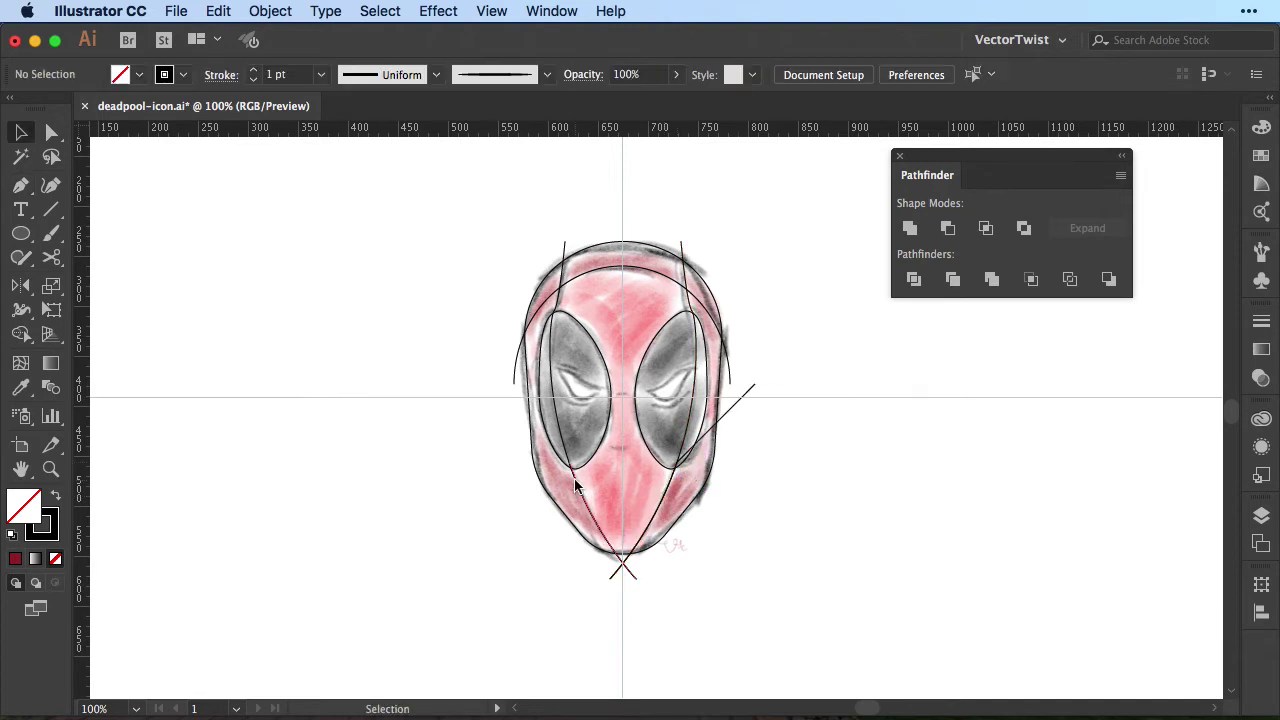
pyautogui.click(575, 481)
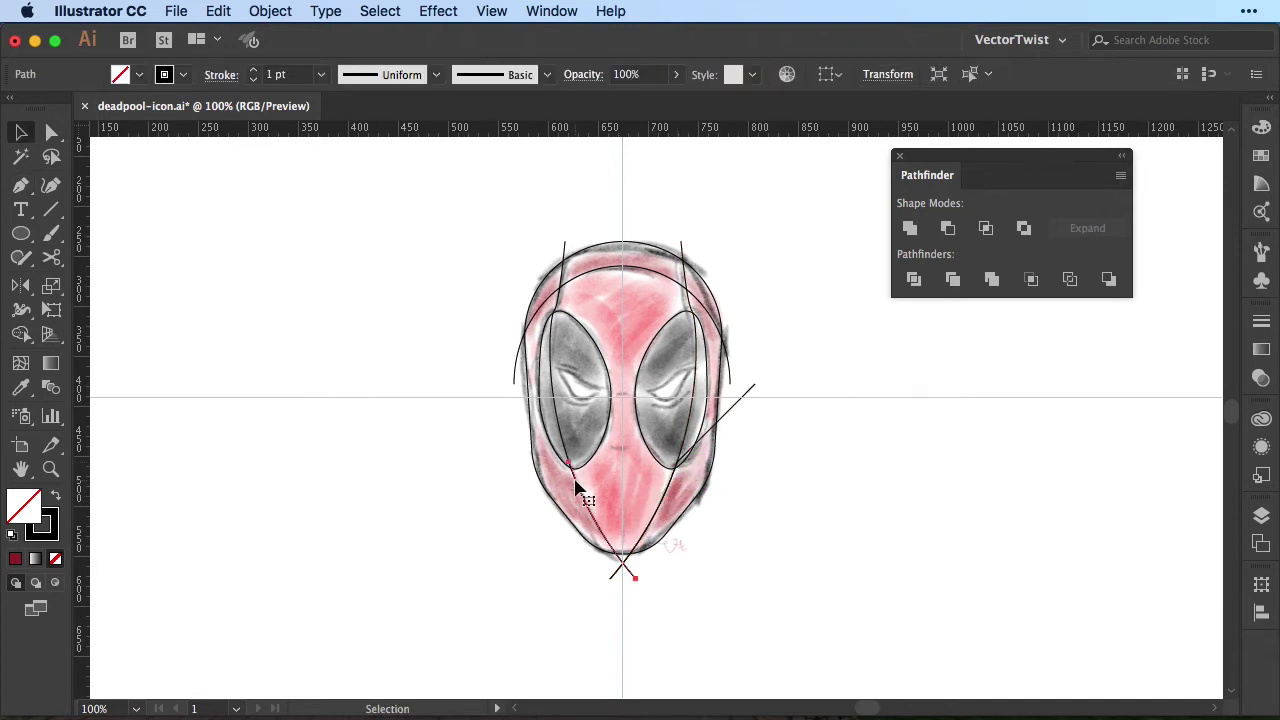
pyautogui.press('p')
pyautogui.click(568, 462)
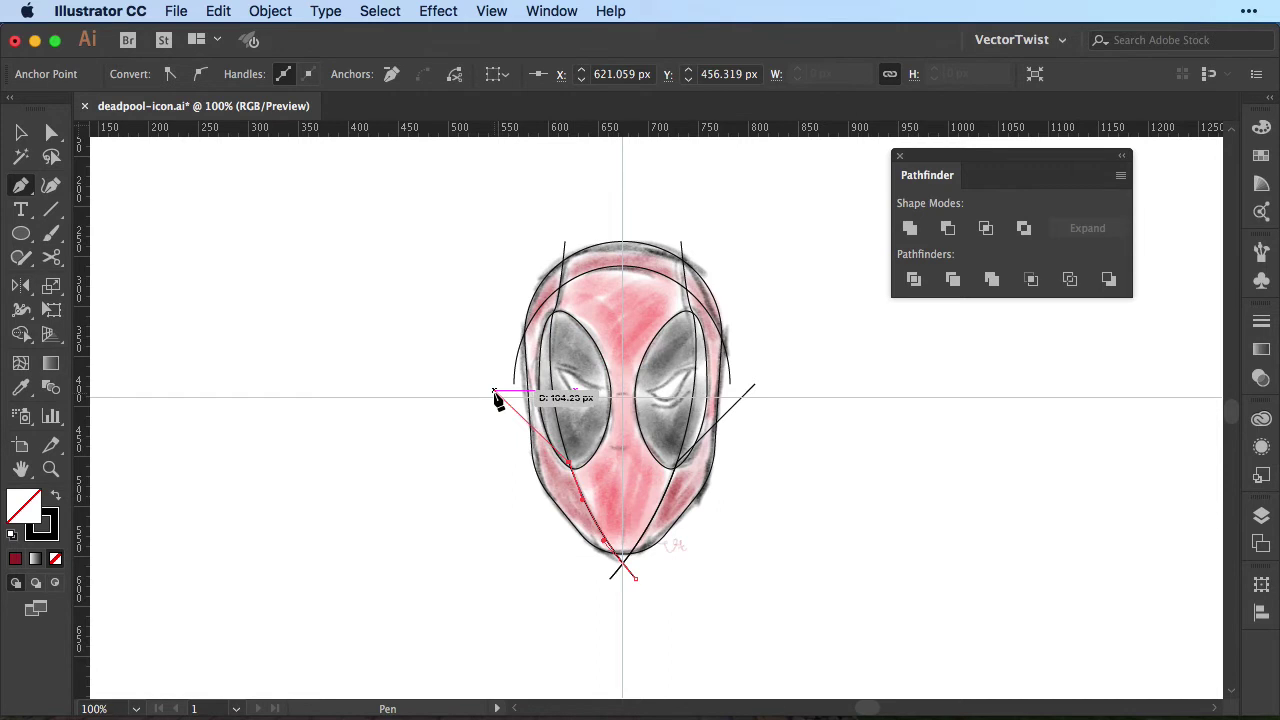
pyautogui.click(495, 392)
pyautogui.press('v')
pyautogui.press('super+shift+a')
# Copy the head outline and paste the duplicate in back
pyautogui.click(652, 252)
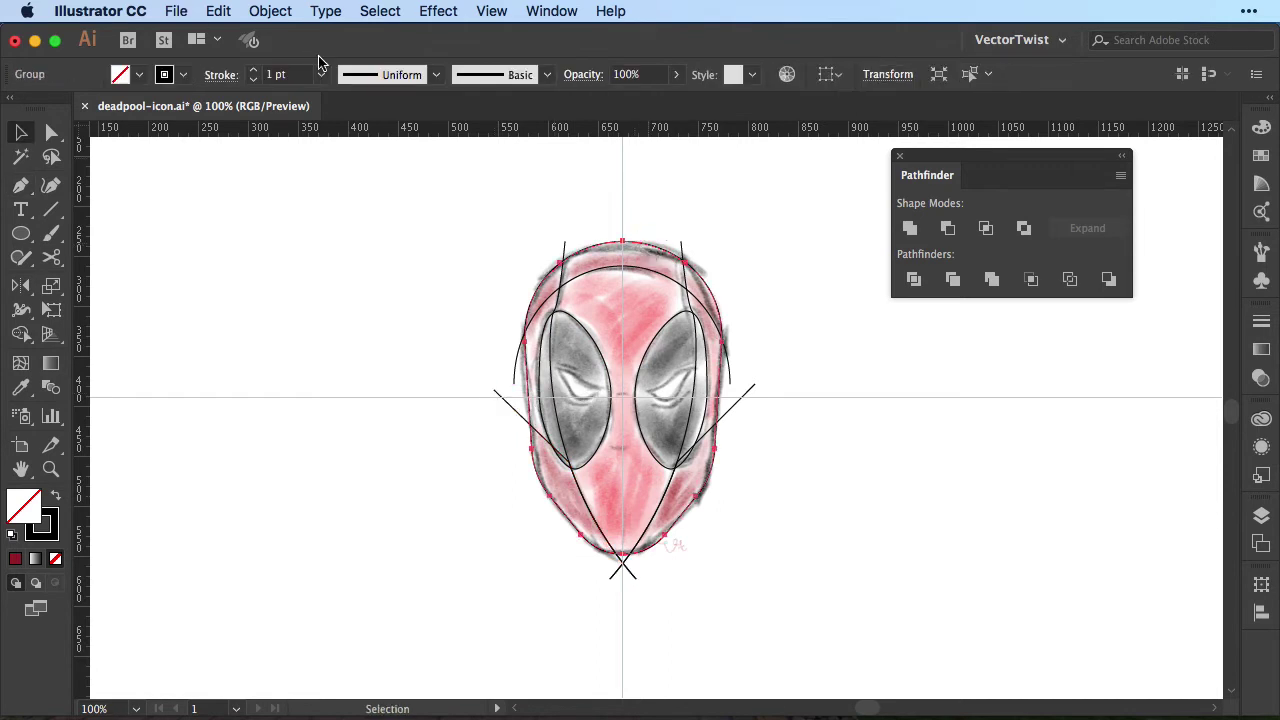
pyautogui.click(280, 10)
pyautogui.moveTo(218, 11)
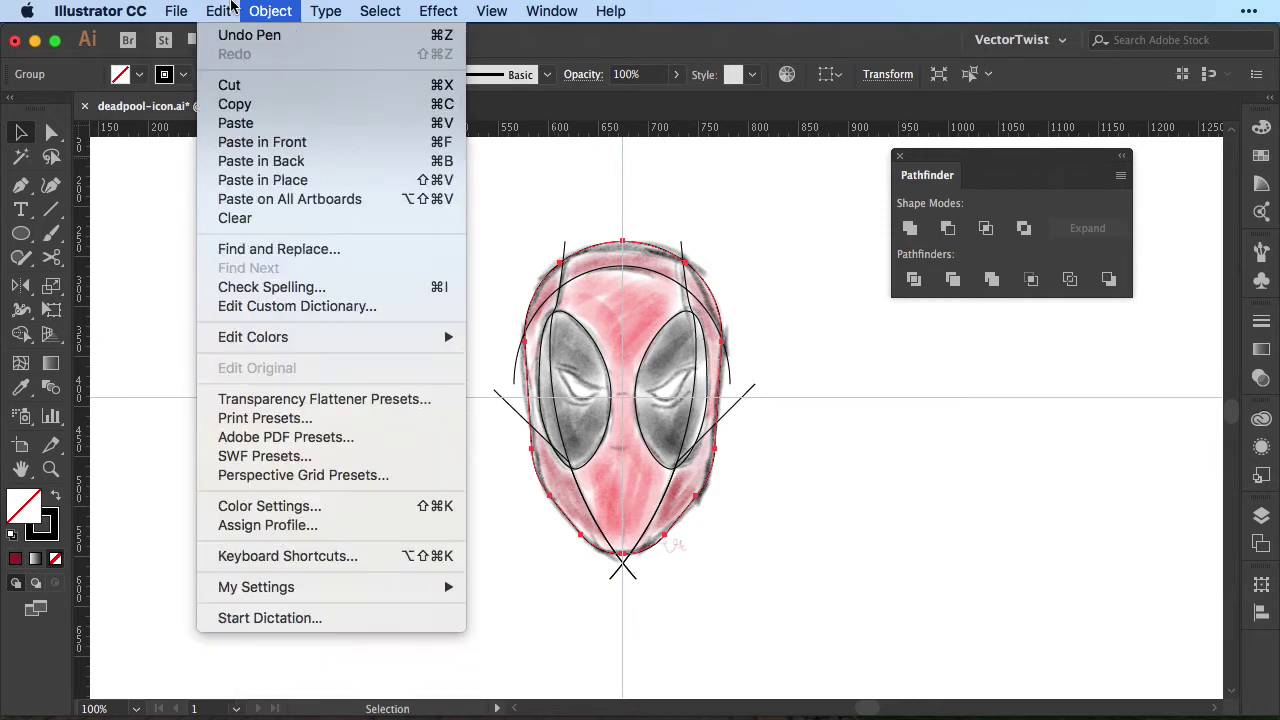
pyautogui.click(213, 106)
pyautogui.click(210, 10)
pyautogui.click(214, 160)
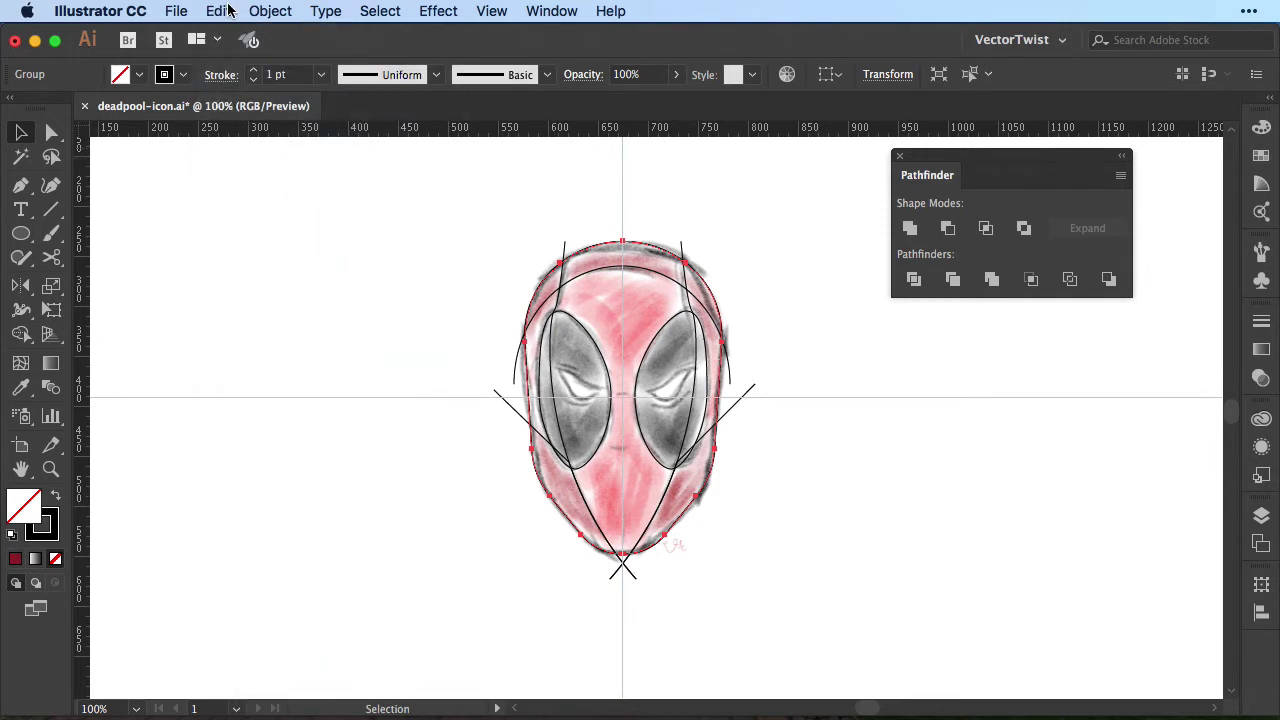
# Offset the head outline outward by 3 px with miter joins and a miter limit of 4
pyautogui.click(270, 11)
pyautogui.moveTo(400, 418)
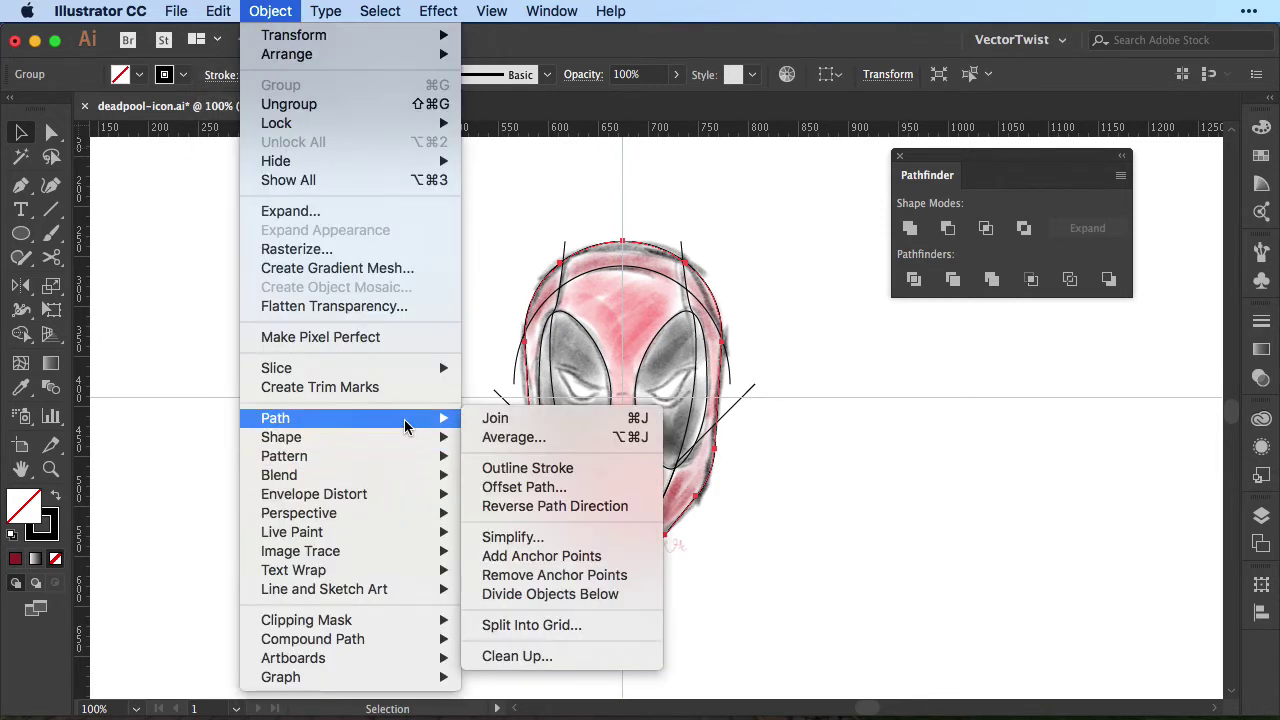
pyautogui.press('Return')
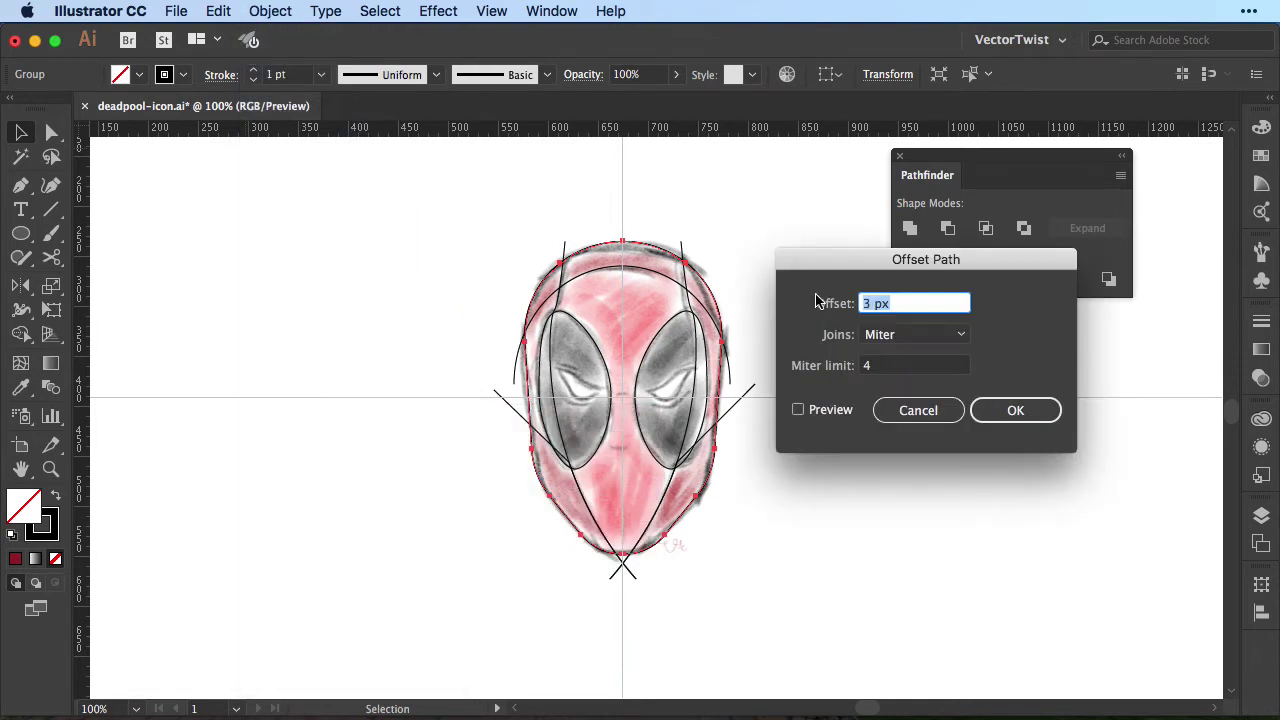
pyautogui.click(799, 410)
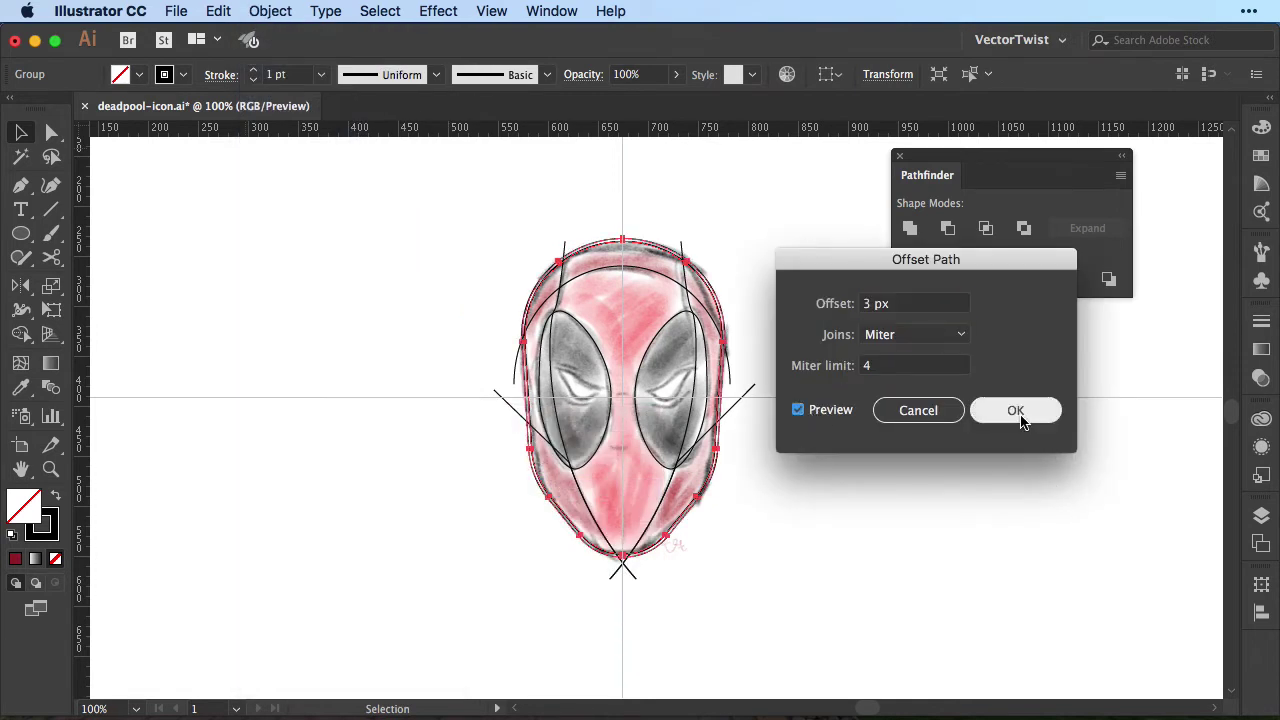
pyautogui.click(1015, 410)
# Copy the inner head outline and paste the duplicate in back
pyautogui.click(627, 246)
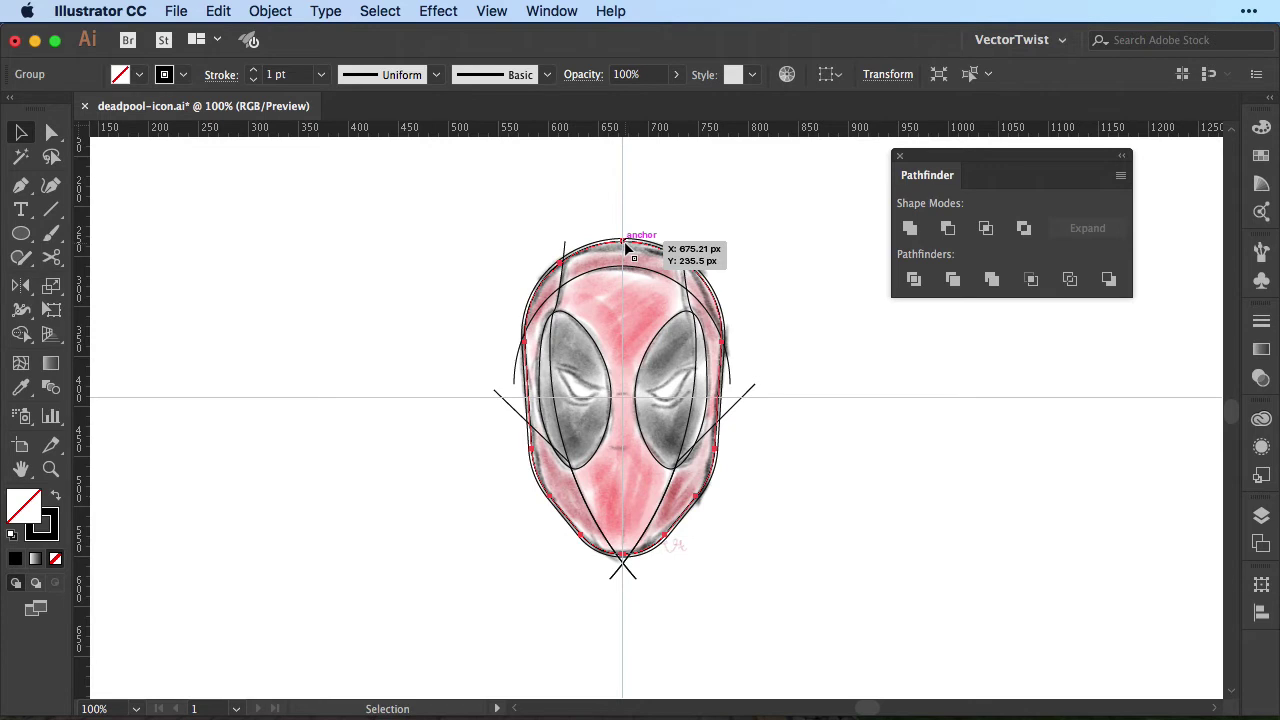
pyautogui.click(262, 11)
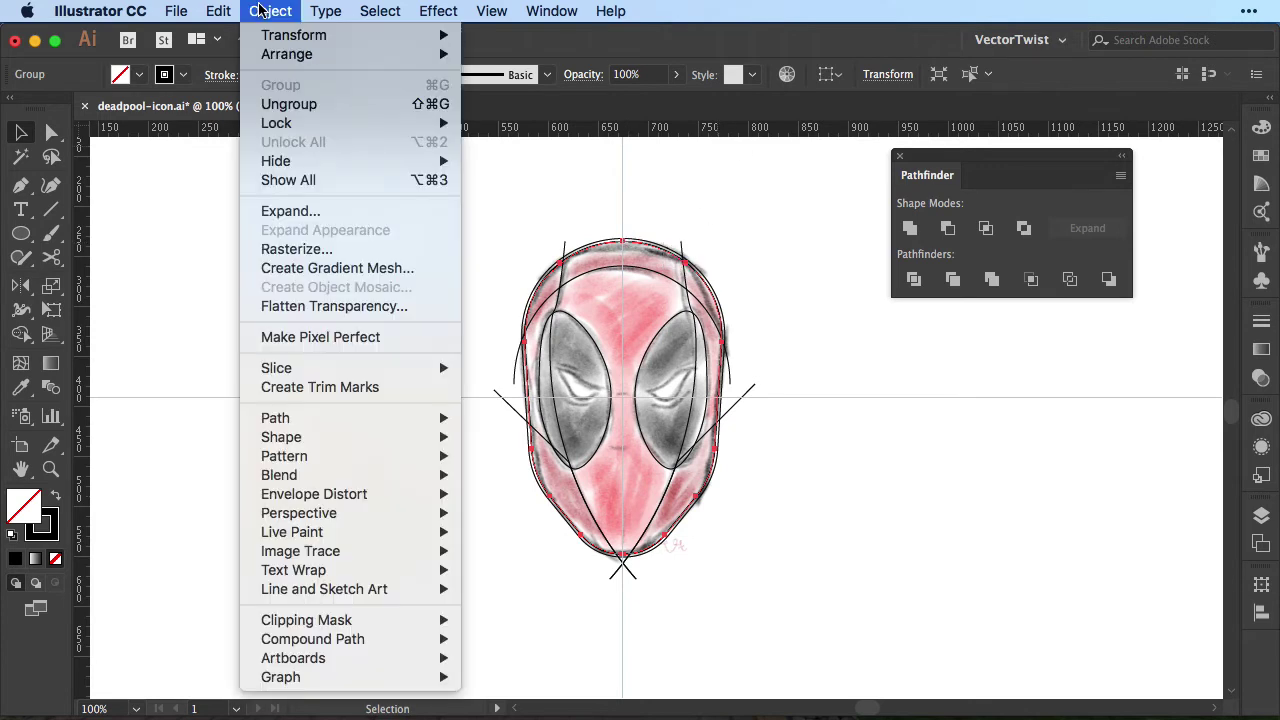
pyautogui.moveTo(222, 12)
pyautogui.click(233, 106)
pyautogui.click(218, 11)
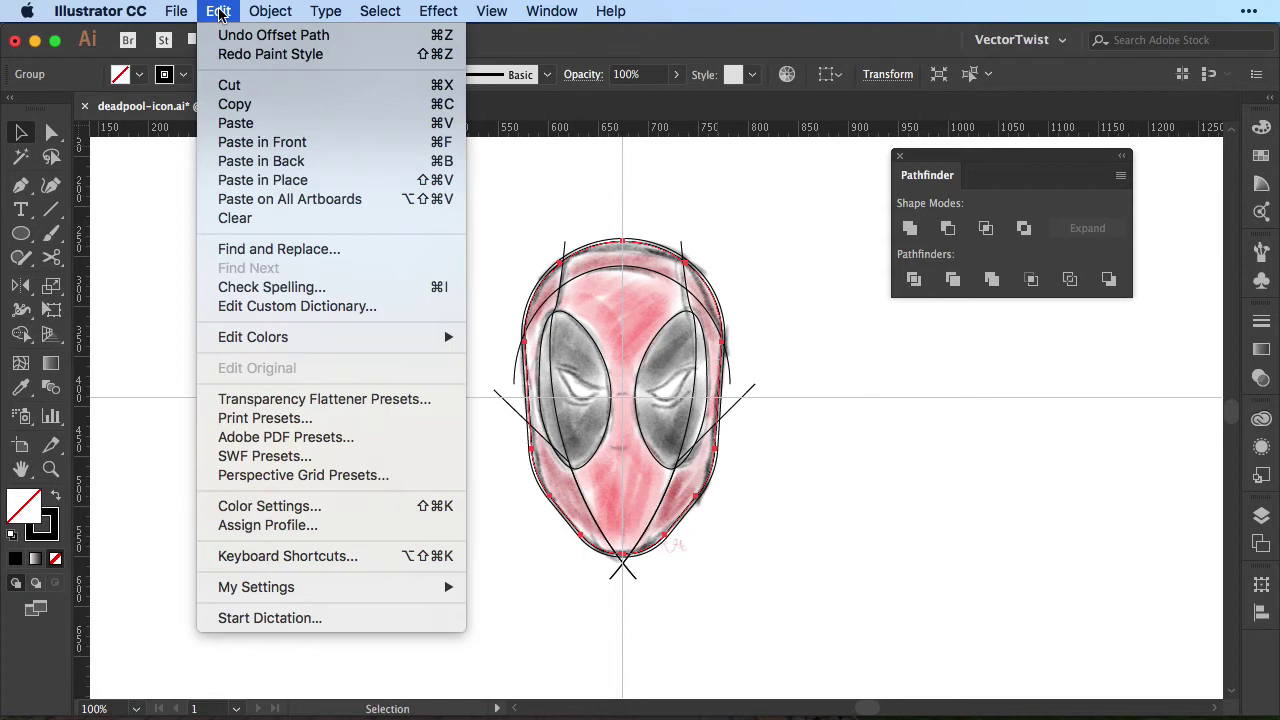
pyautogui.click(250, 166)
pyautogui.click(714, 199)
pyautogui.press('super+z')
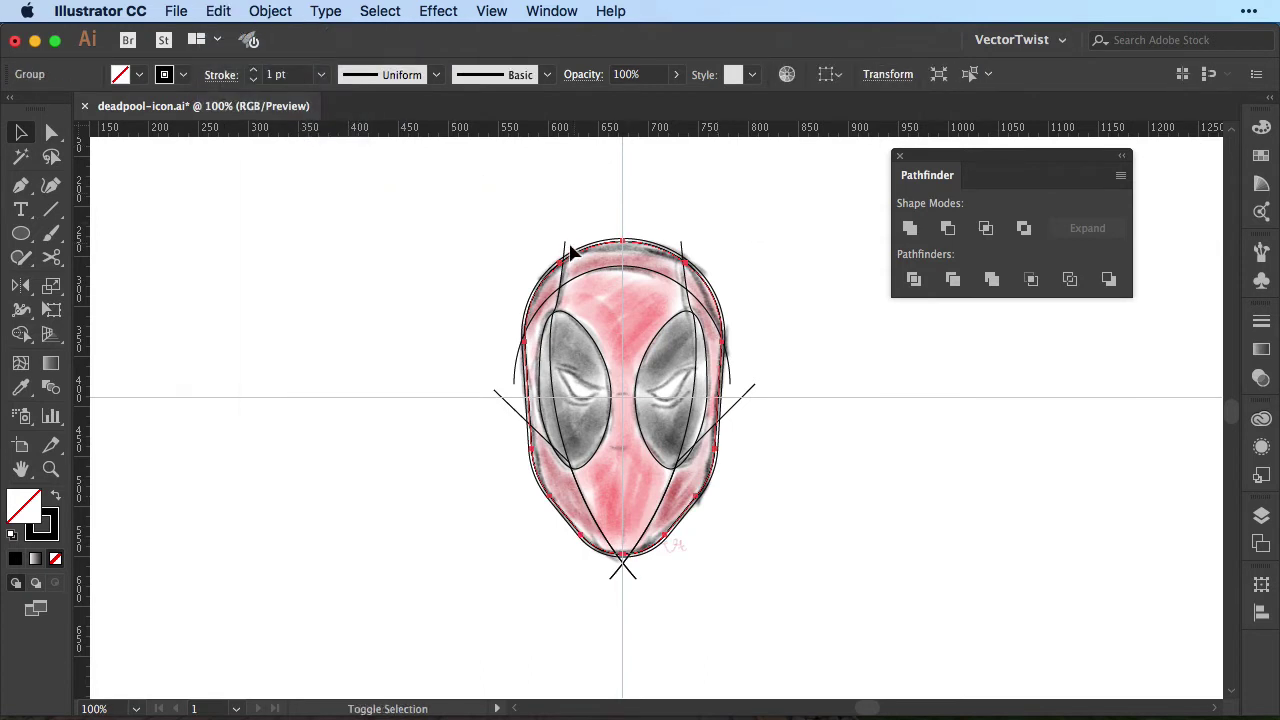
# Divide the inner head outline with the forehead arc and the two lower seam lines
pyautogui.keyDown('shift'); pyautogui.click(627, 267); pyautogui.keyUp('shift')
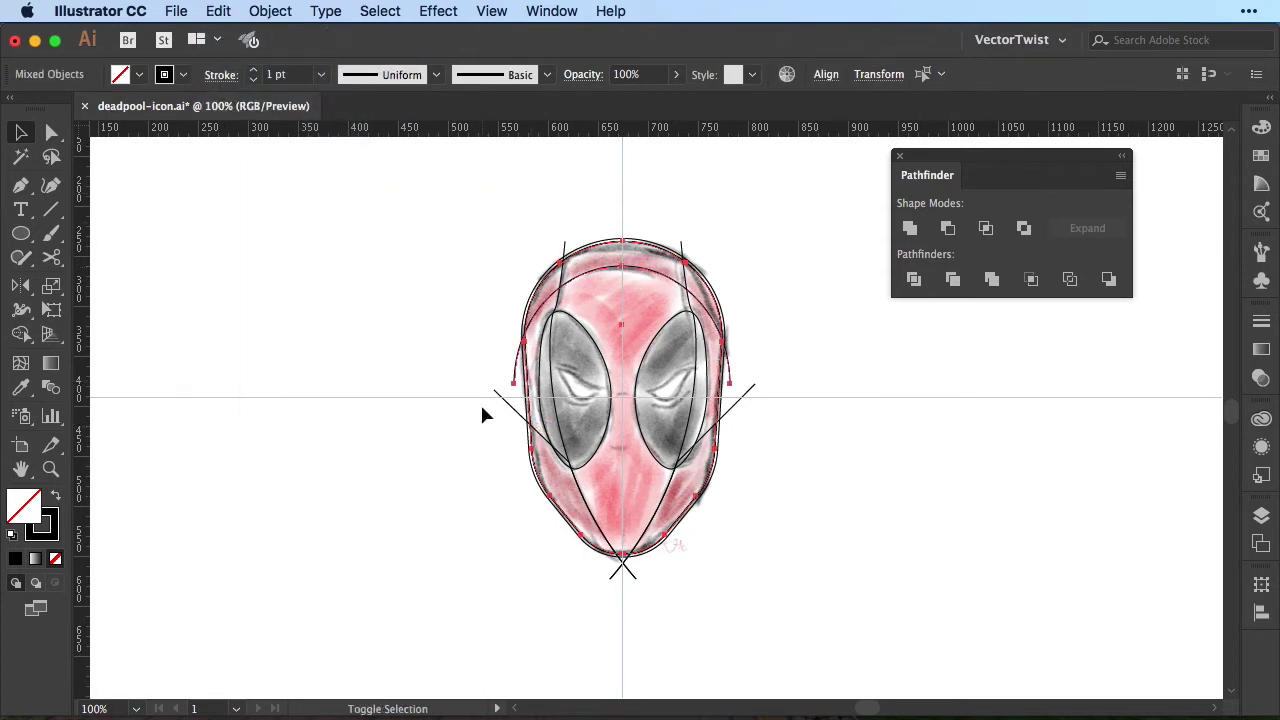
pyautogui.keyDown('shift'); pyautogui.click(736, 389); pyautogui.keyUp('shift')
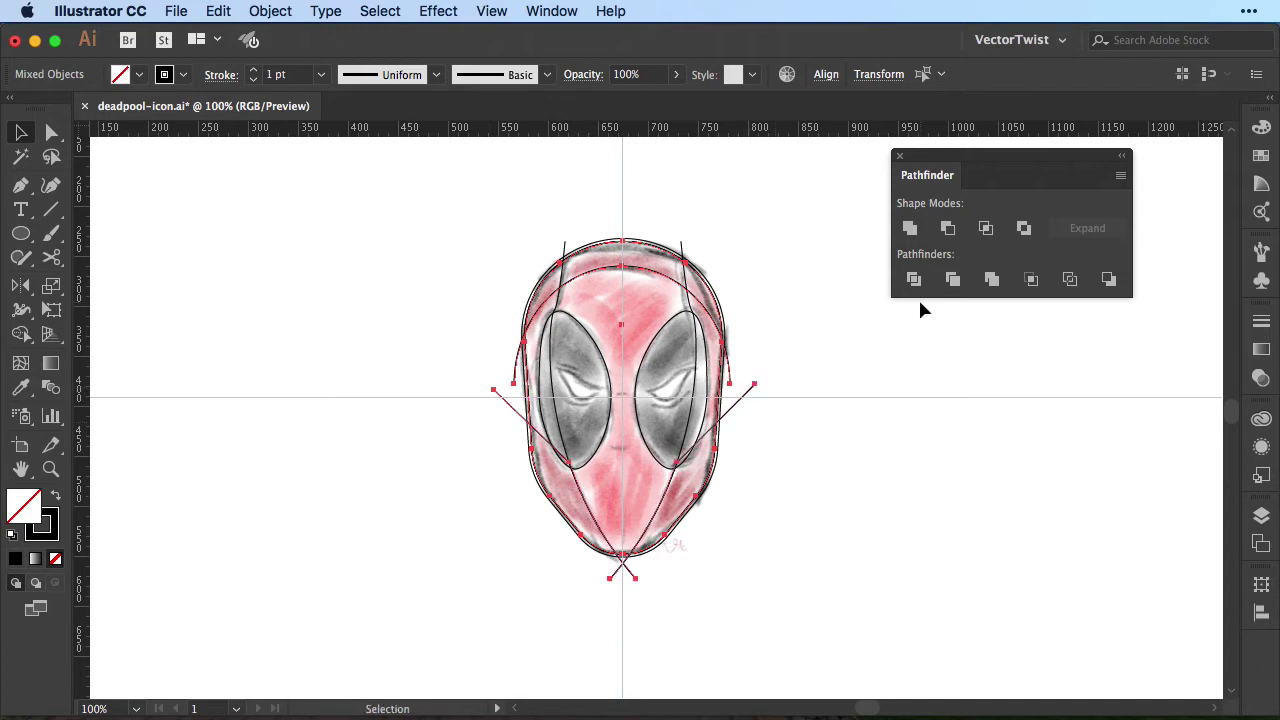
pyautogui.click(913, 283)
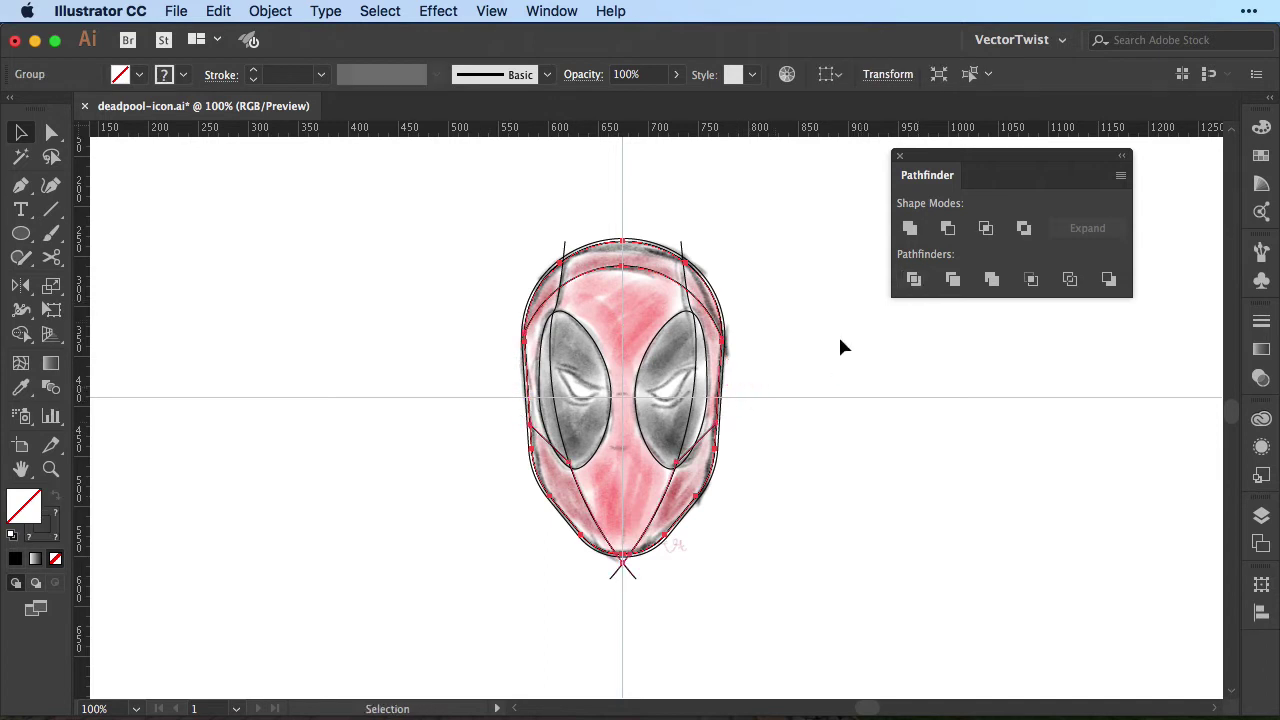
pyautogui.press('a')
pyautogui.click(709, 605)
pyautogui.moveTo(671, 600); pyautogui.dragTo(574, 573)
pyautogui.press('Delete')
pyautogui.press('super+z')
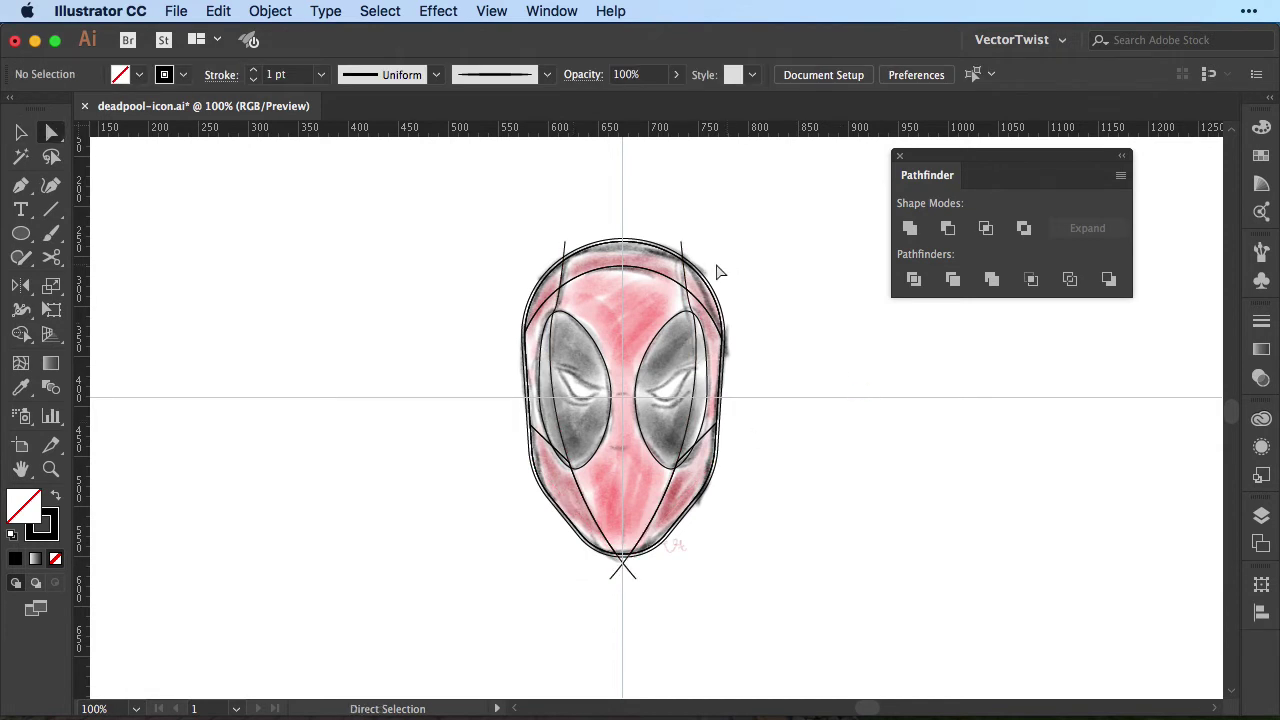
# Fill the large central face piece with bright red
pyautogui.click(626, 270)
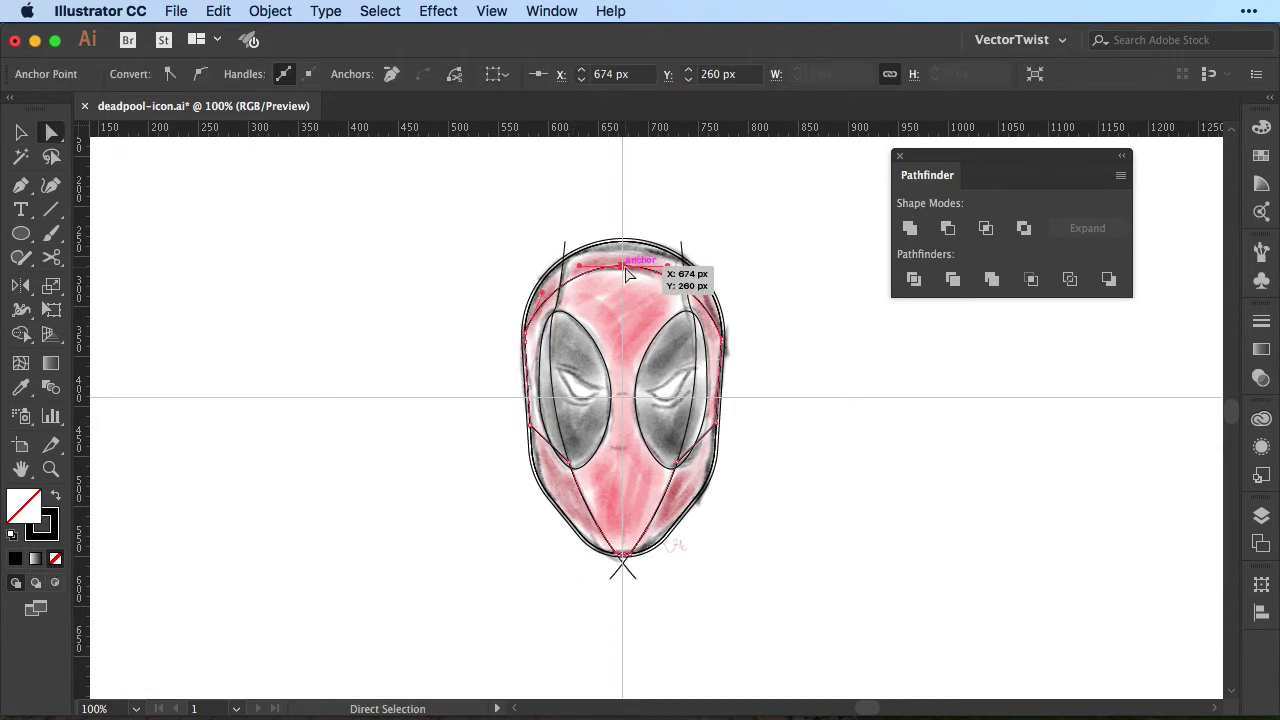
pyautogui.click(1261, 155)
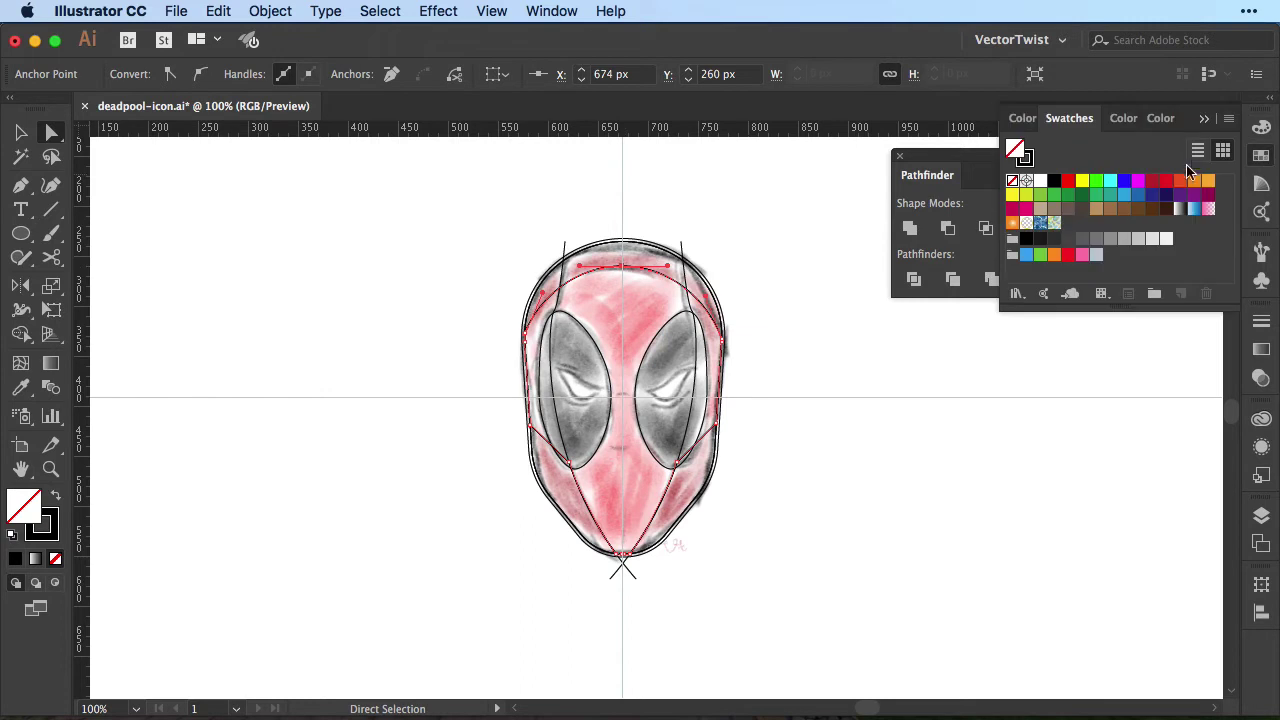
pyautogui.click(1068, 182)
# Fill the forehead band and both lower cheek pieces with dark red
pyautogui.click(634, 242)
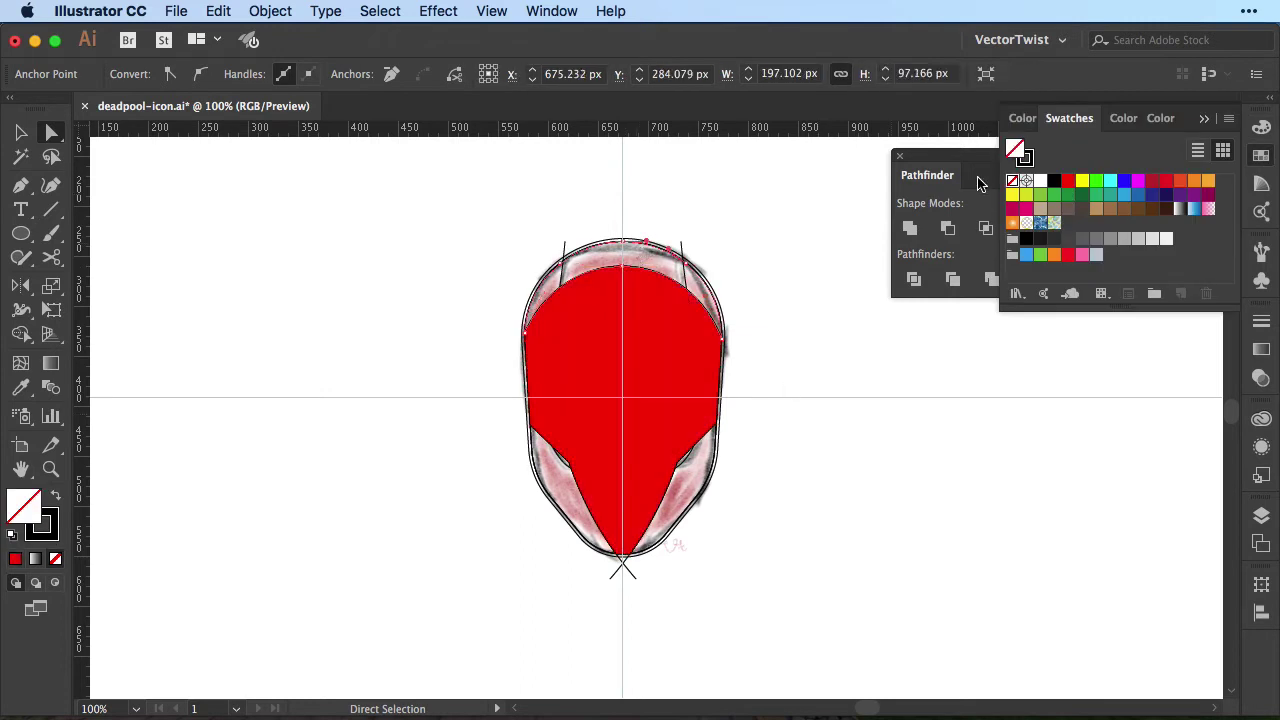
pyautogui.click(1153, 186)
pyautogui.click(620, 508)
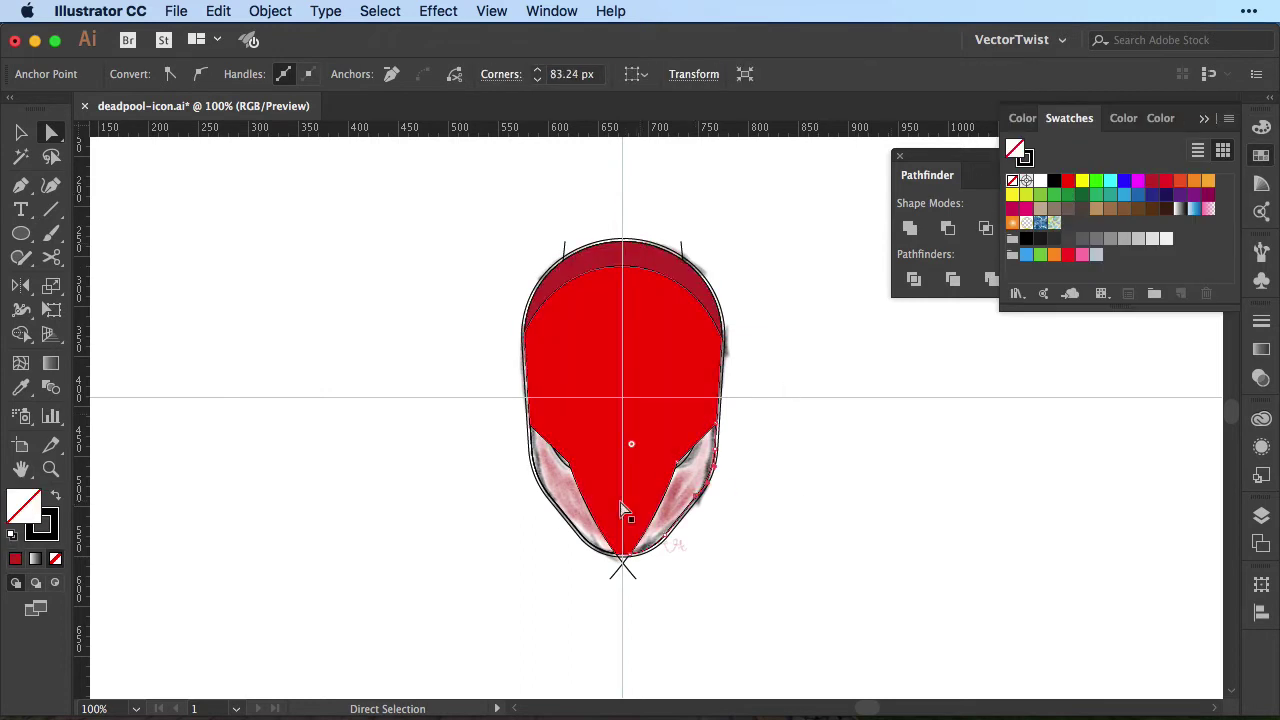
pyautogui.keyDown('shift'); pyautogui.click(552, 497); pyautogui.keyUp('shift')
pyautogui.click(1148, 192)
# Remove the stroke from the red face group and swap the offset border's black stroke to a fill
pyautogui.press('v')
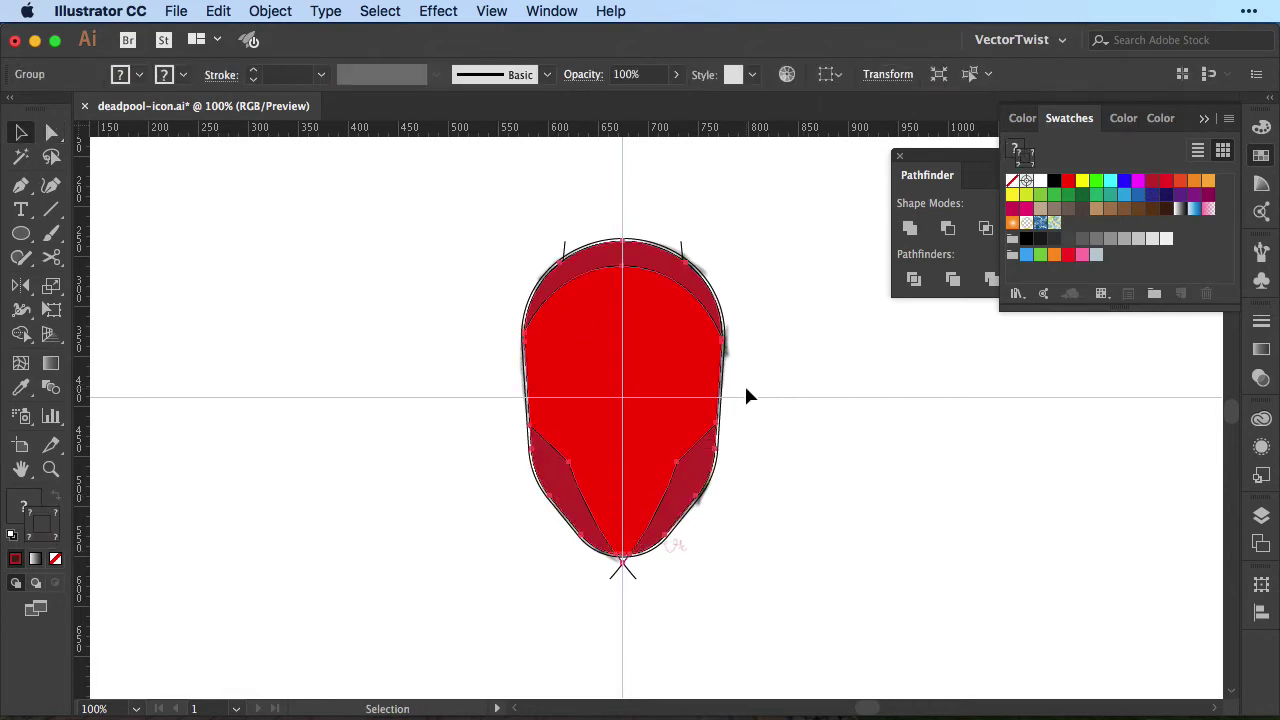
pyautogui.click(746, 397)
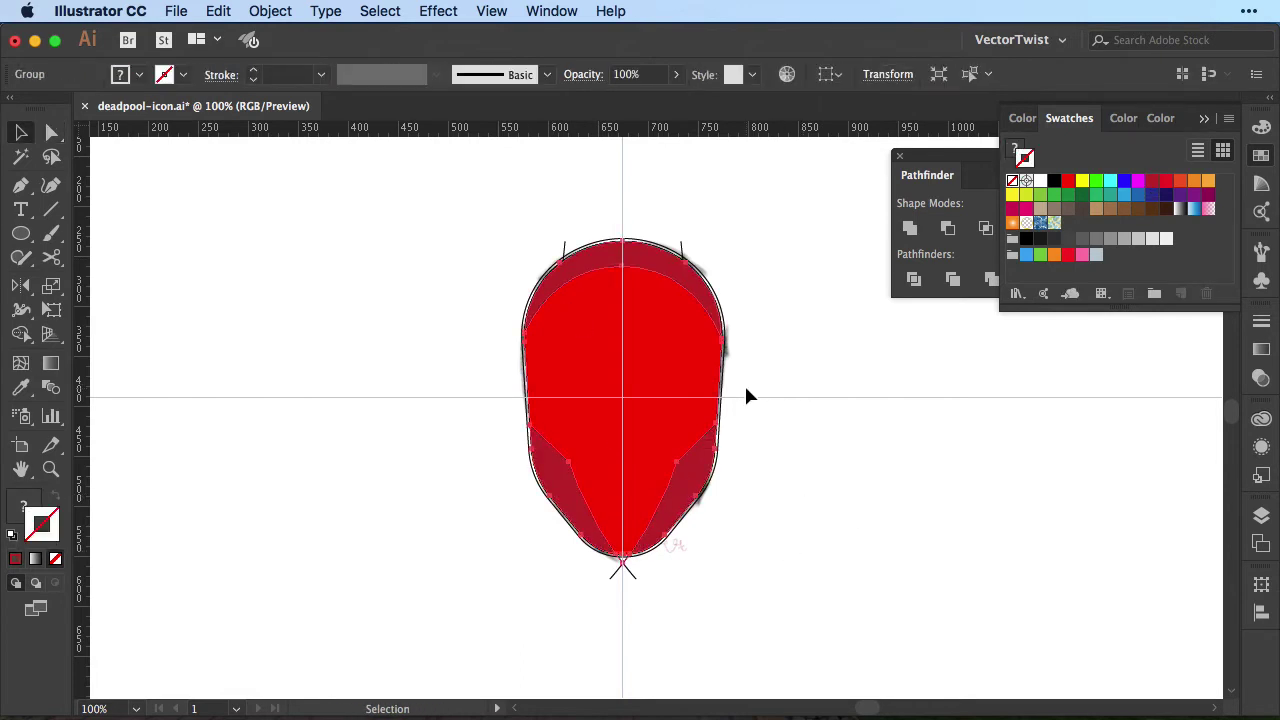
pyautogui.click(654, 246)
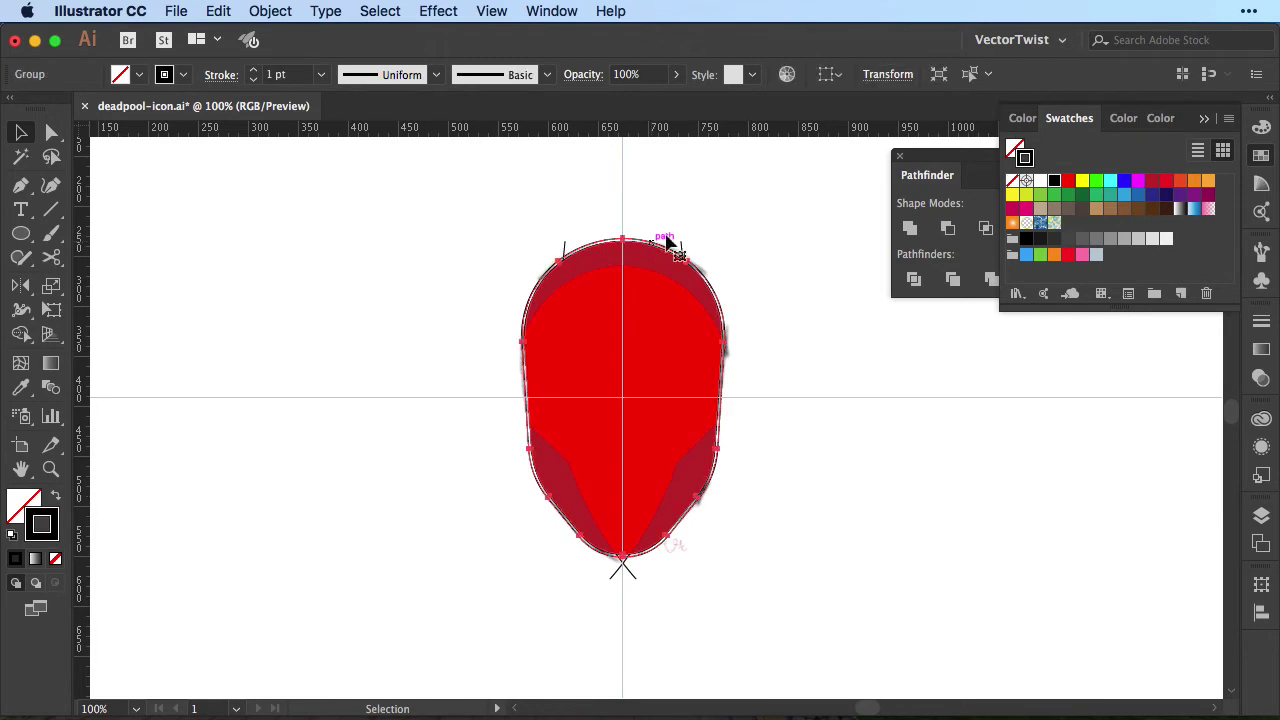
pyautogui.keyDown('shift'); pyautogui.click(720, 437); pyautogui.keyUp('shift')
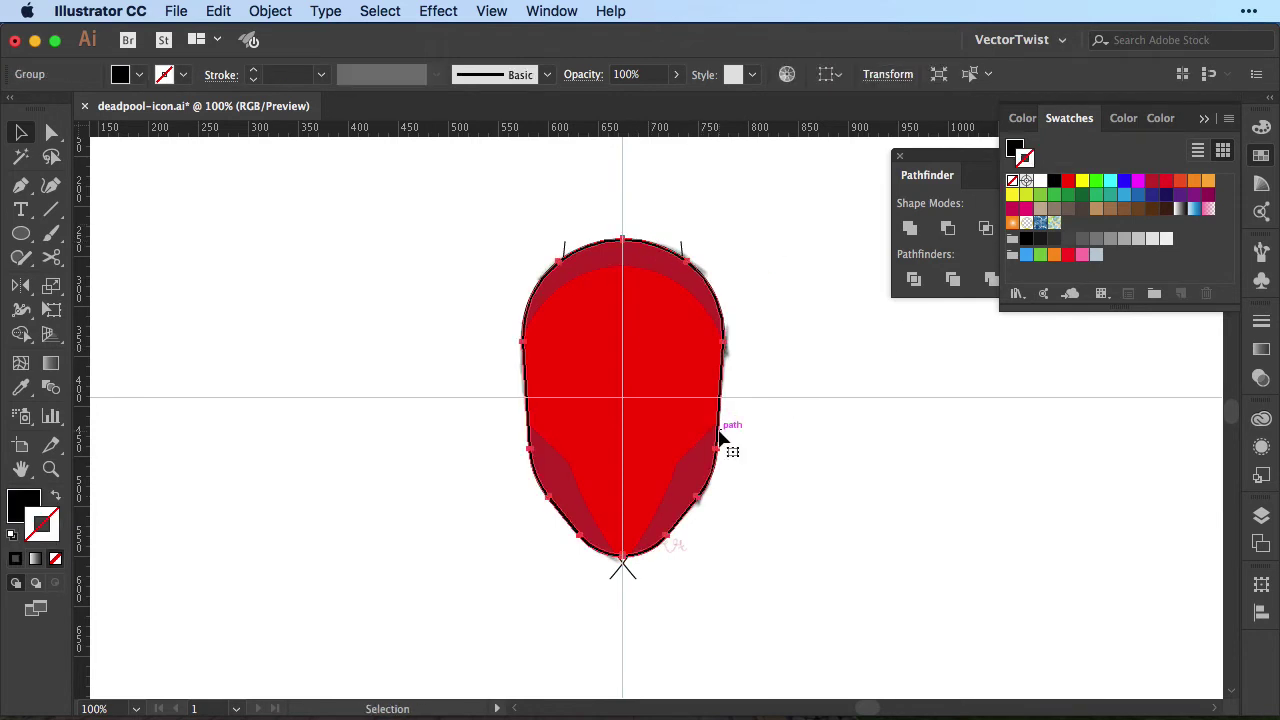
# Arrange the red face group directly above the black border, beneath the eyes and seam lines
pyautogui.keyDown('shift'); pyautogui.click(645, 293); pyautogui.keyUp('shift')
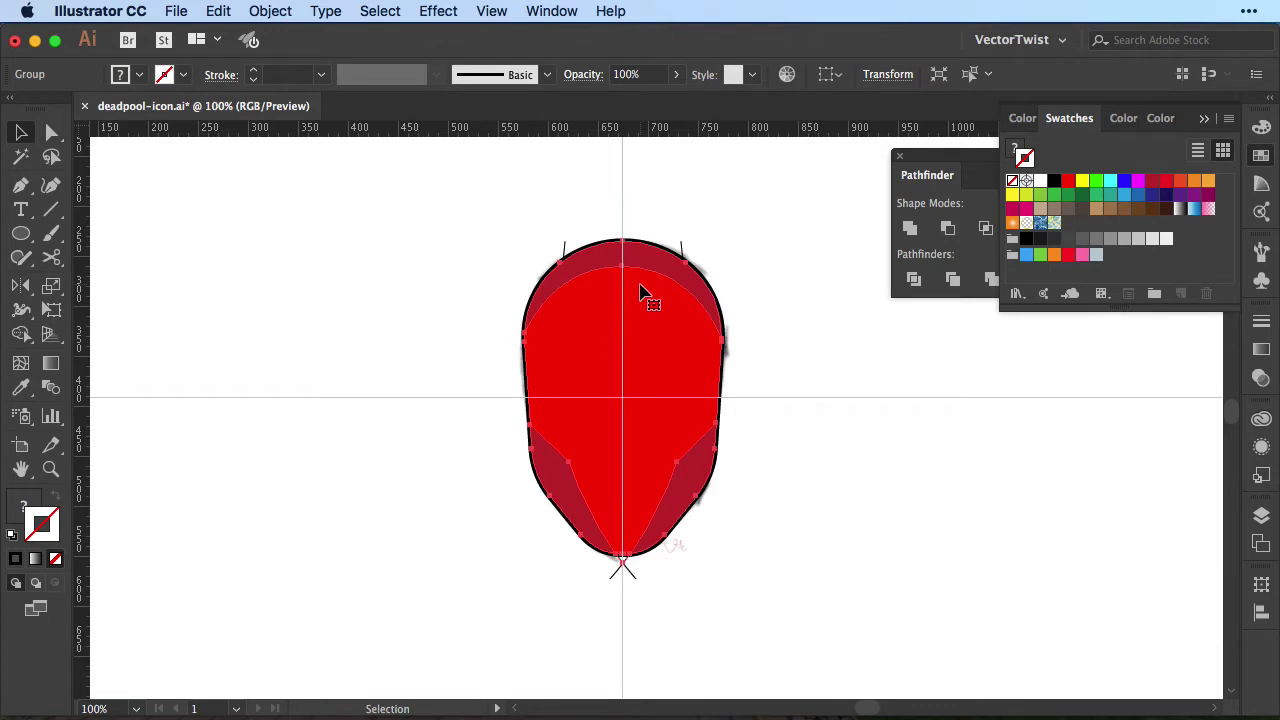
pyautogui.press('shift+super+bracketleft')
pyautogui.press('super+bracketright')
pyautogui.click(844, 272)
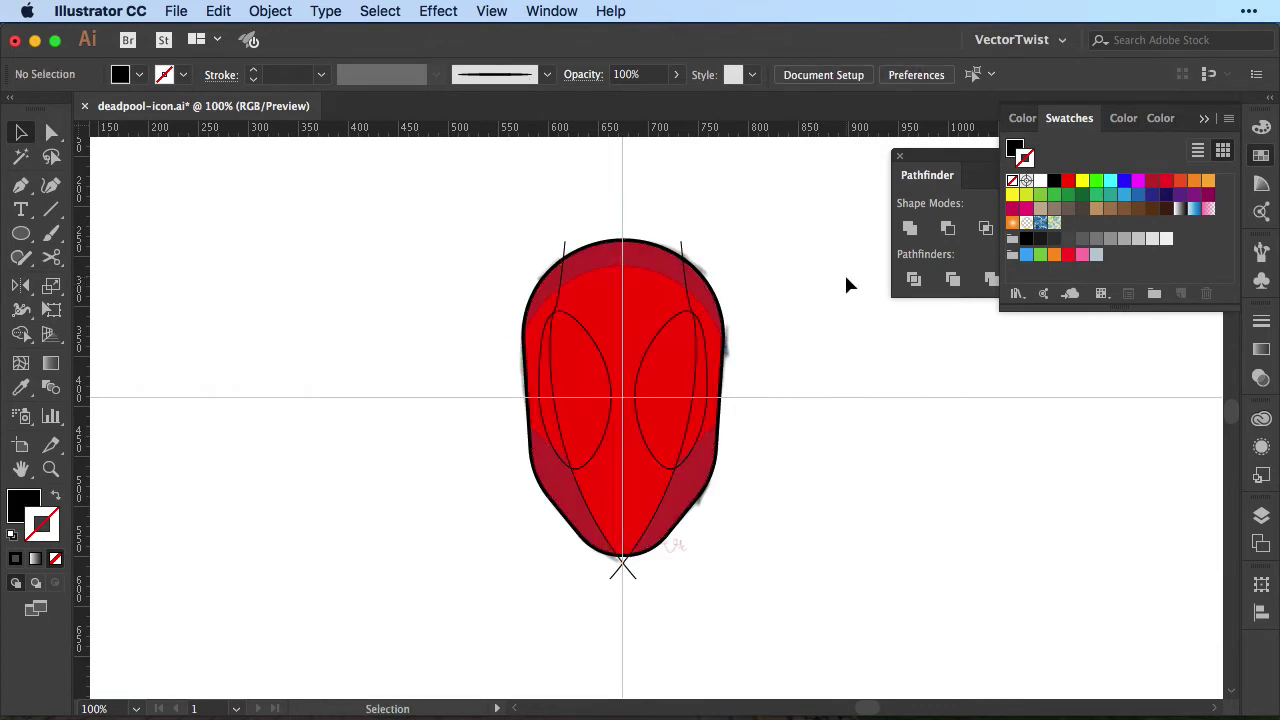
# Thicken the strokes of the two long seam lines and convert them to outlined shapes
pyautogui.click(683, 247)
pyautogui.keyDown('shift'); pyautogui.click(567, 250); pyautogui.keyUp('shift')
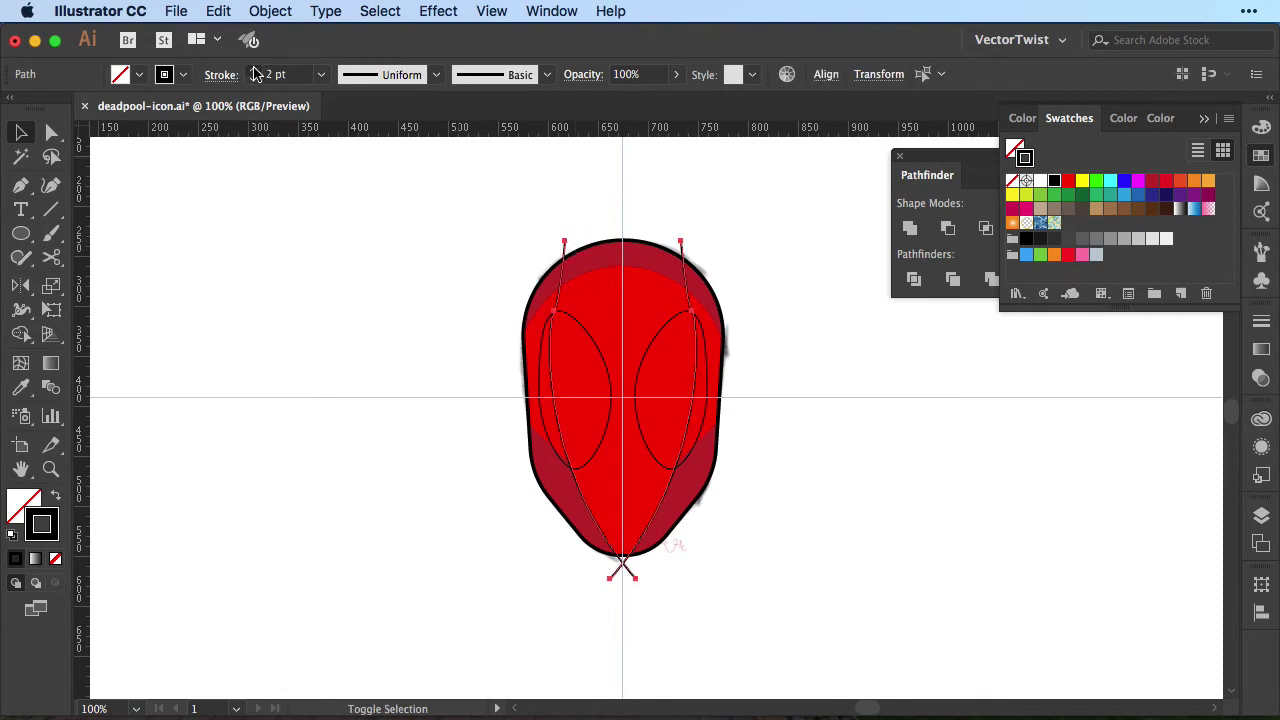
pyautogui.click(270, 11)
pyautogui.moveTo(323, 424)
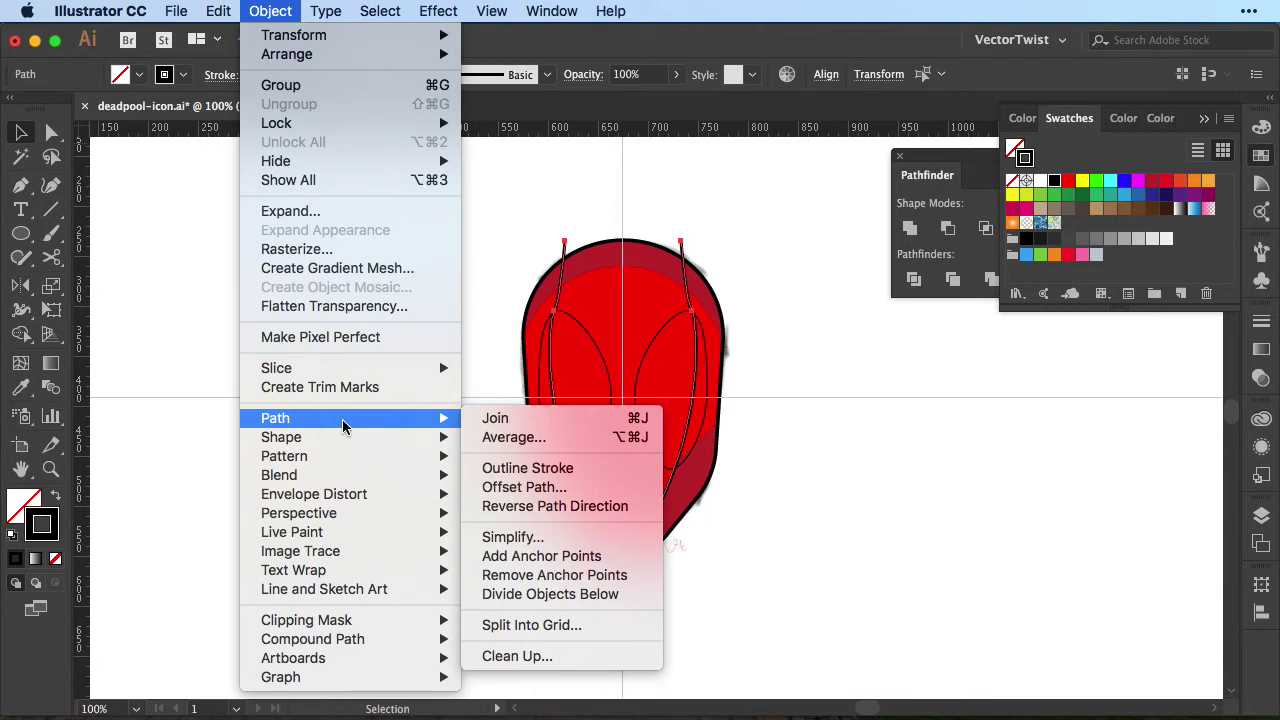
pyautogui.click(527, 468)
pyautogui.click(914, 537)
# Fill both eye patches with dark gray and no stroke
pyautogui.click(586, 338)
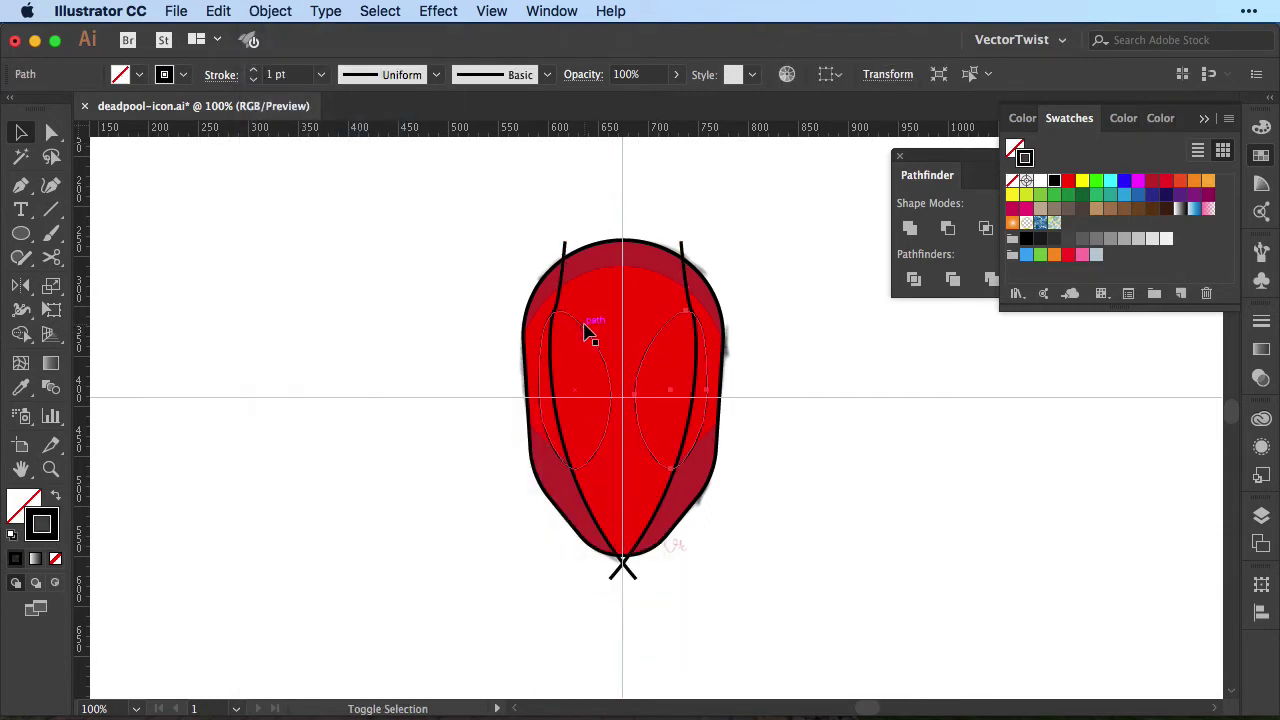
pyautogui.keyDown('shift'); pyautogui.click(586, 338); pyautogui.keyUp('shift')
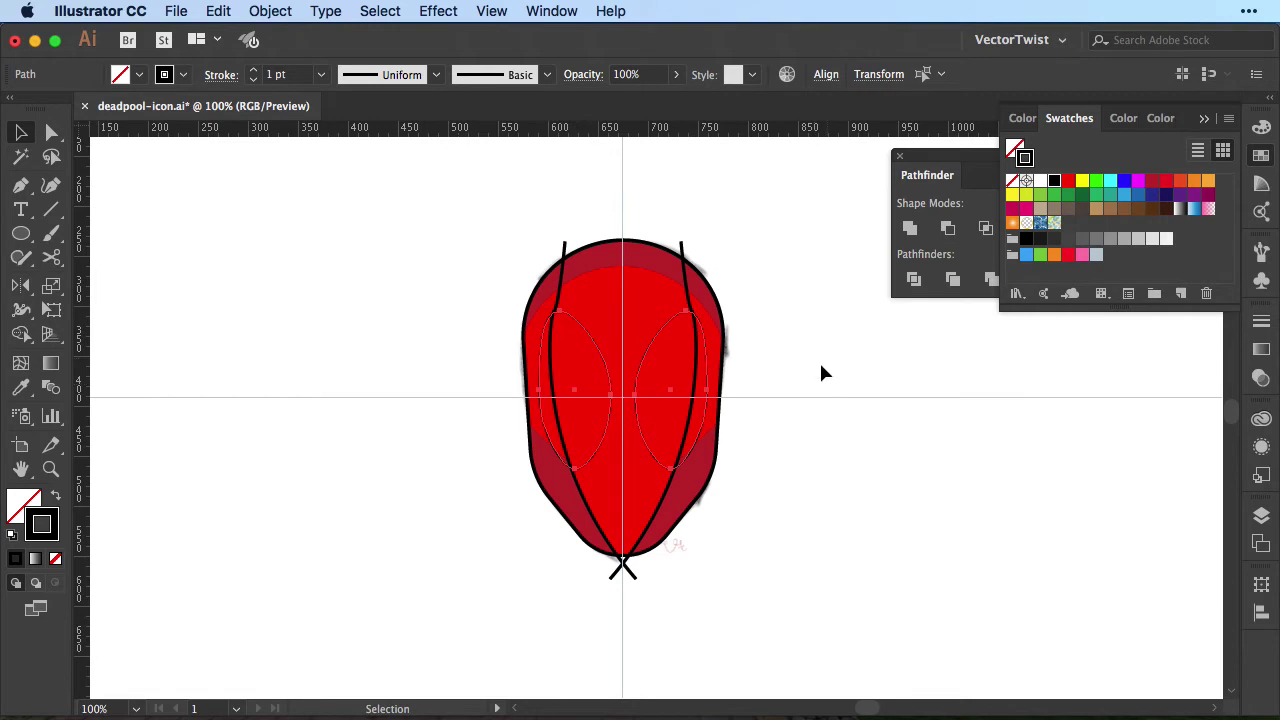
pyautogui.hotkey('shift', 'x')
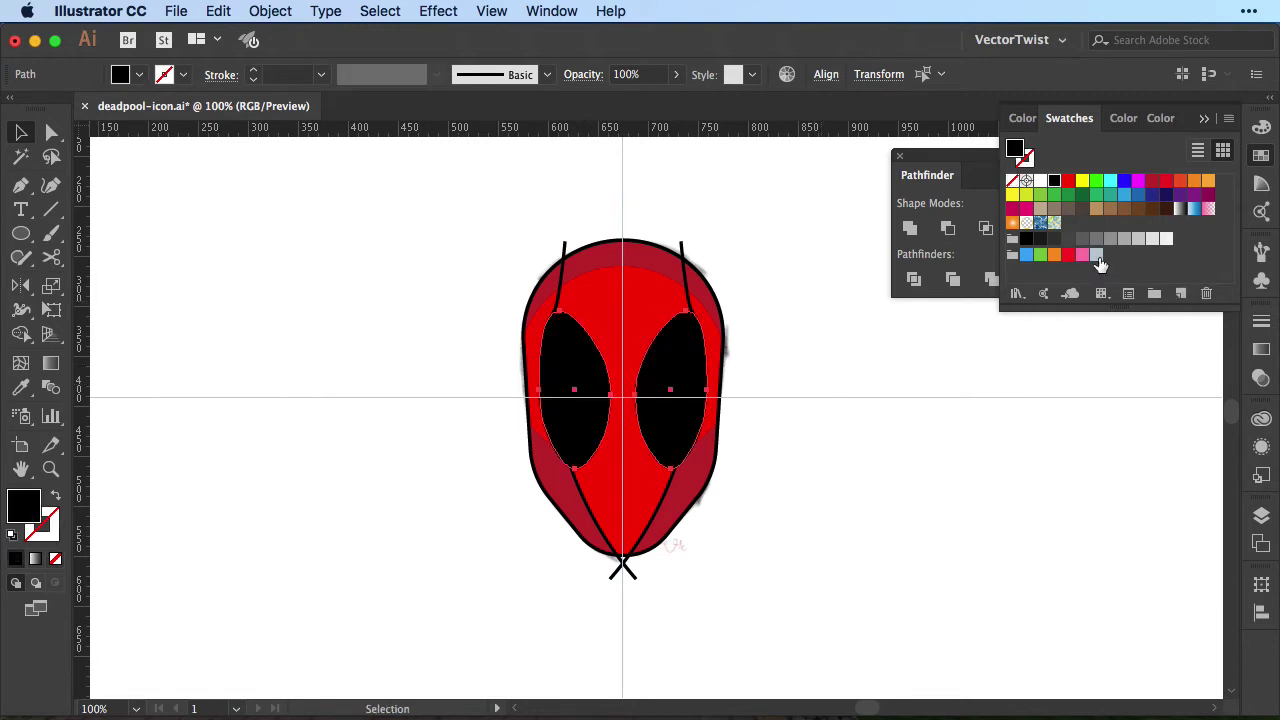
pyautogui.click(1052, 239)
pyautogui.click(843, 374)
# Divide the black border, both seam shapes and both eye patches into separate pieces
pyautogui.click(646, 251)
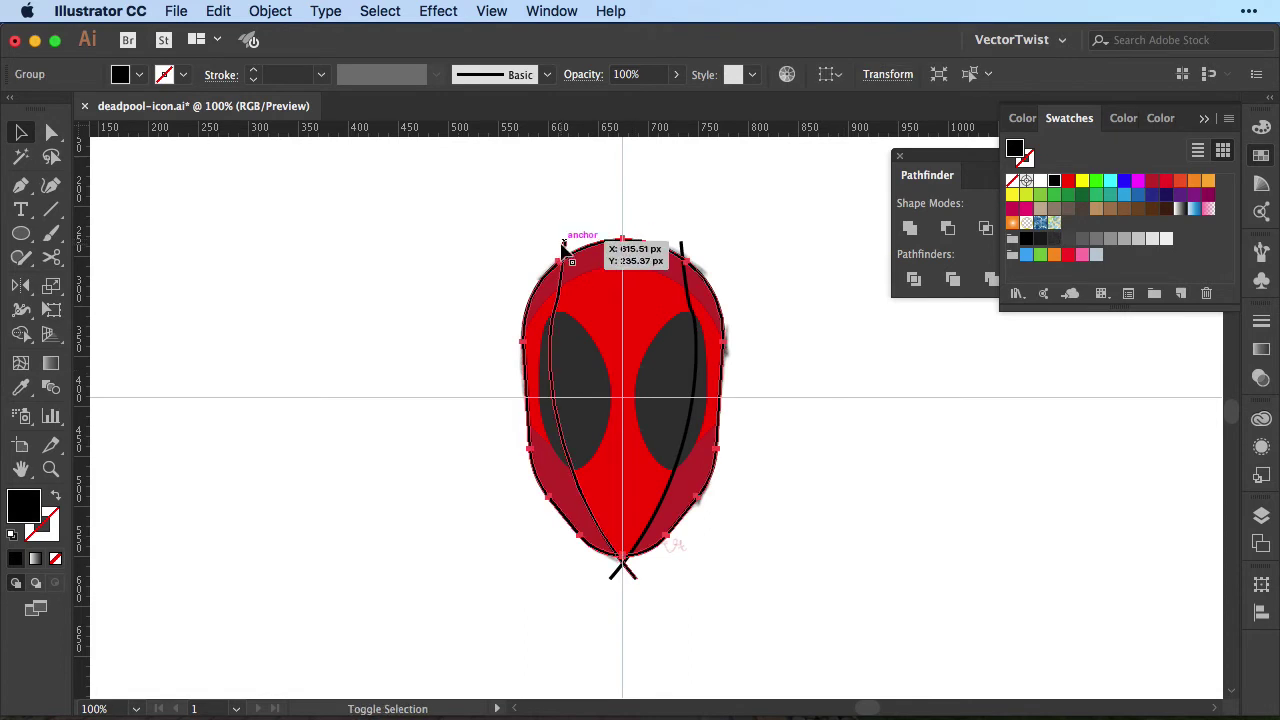
pyautogui.keyDown('shift'); pyautogui.click(680, 248); pyautogui.keyUp('shift')
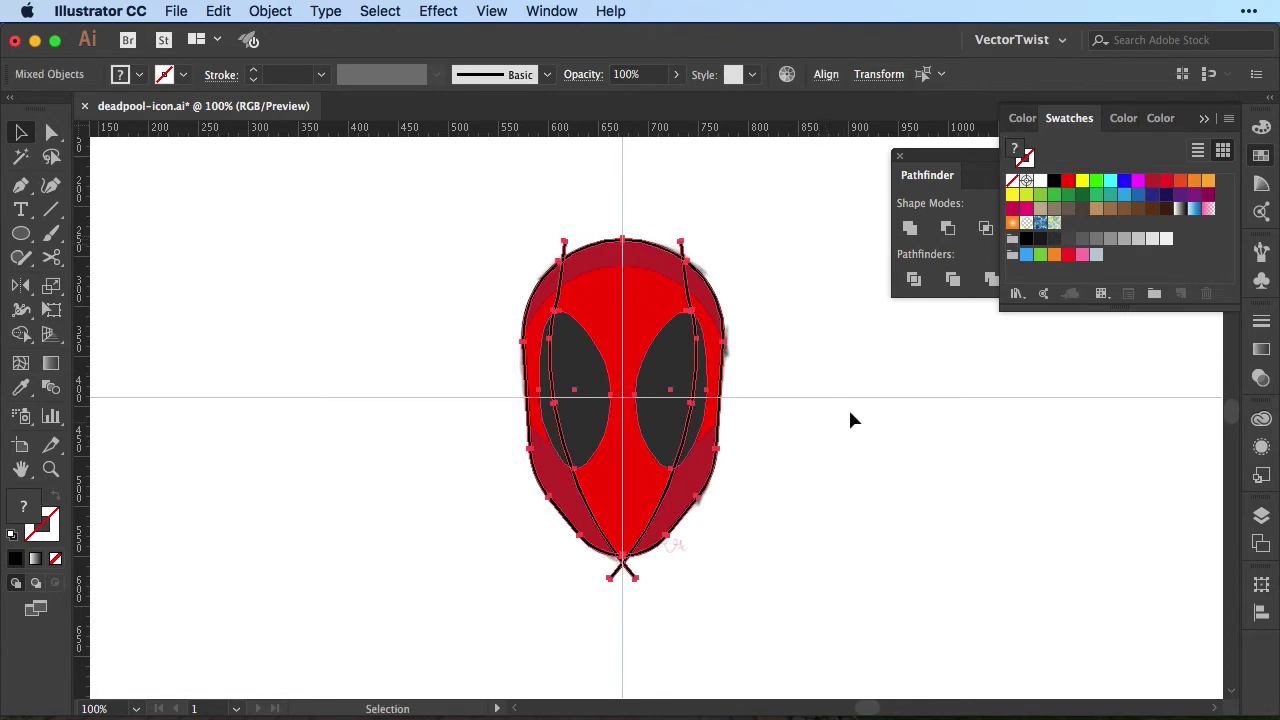
pyautogui.click(912, 280)
# Delete the divided black pieces that cover the red face between and beside the seams
pyautogui.press('a')
pyautogui.click(740, 246)
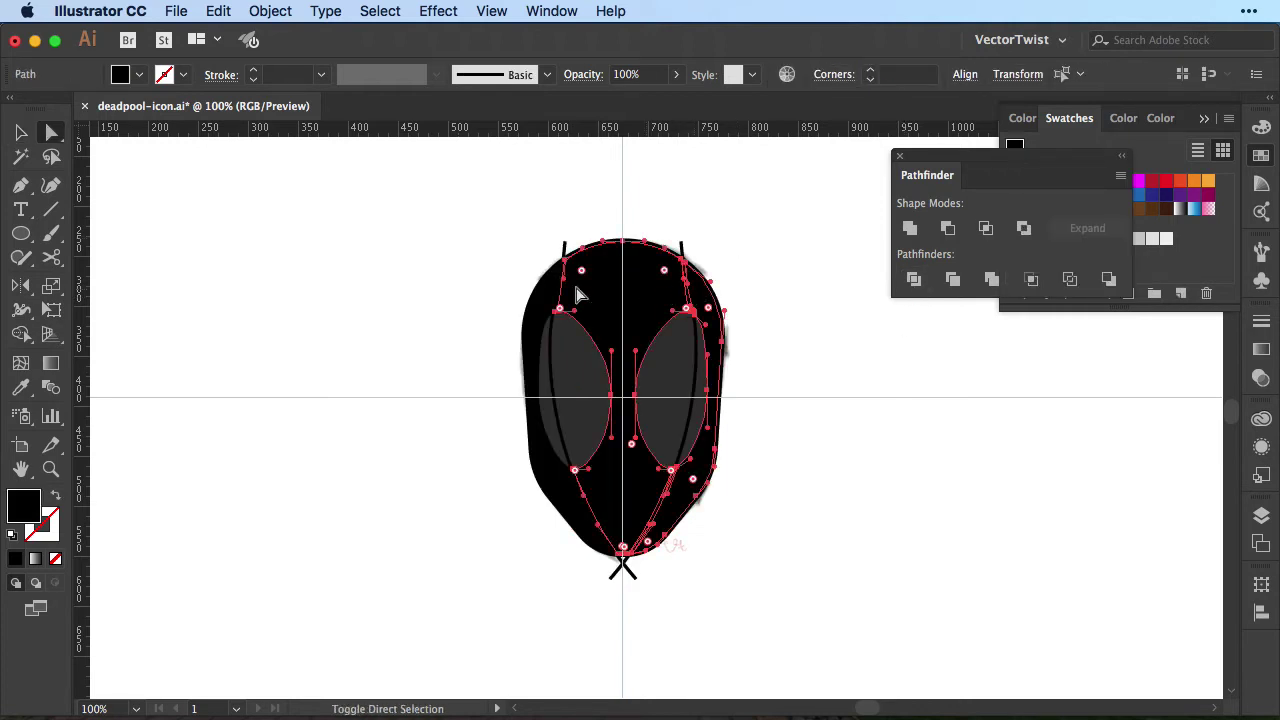
pyautogui.press('super+a')
pyautogui.press('Delete')
pyautogui.press('Delete')
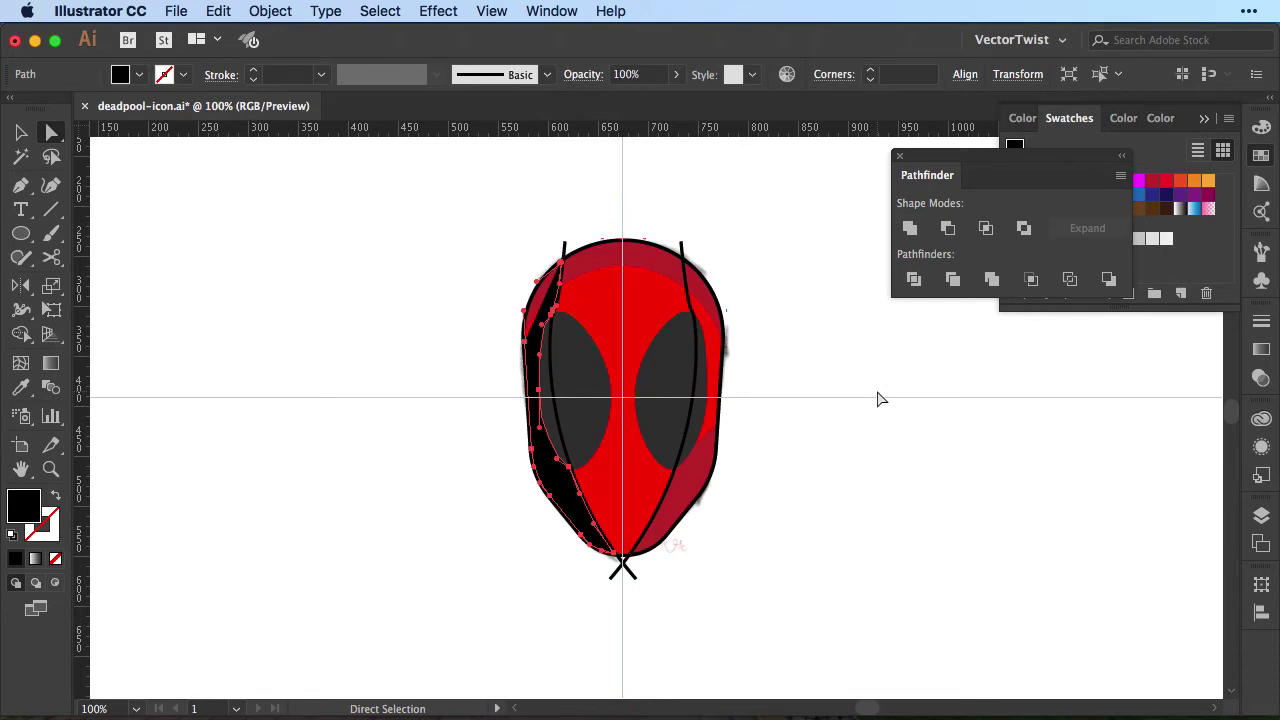
# Delete the two seam ends that stick out above the head outline
pyautogui.moveTo(552, 227); pyautogui.dragTo(583, 255)
pyautogui.moveTo(677, 227); pyautogui.dragTo(690, 253)
pyautogui.press('Delete')
pyautogui.press('Delete')
# Delete the crossed seam ends and the stray empty piece below the chin
pyautogui.moveTo(594, 572); pyautogui.dragTo(654, 594)
pyautogui.press('super+equal')
pyautogui.press('super+equal')
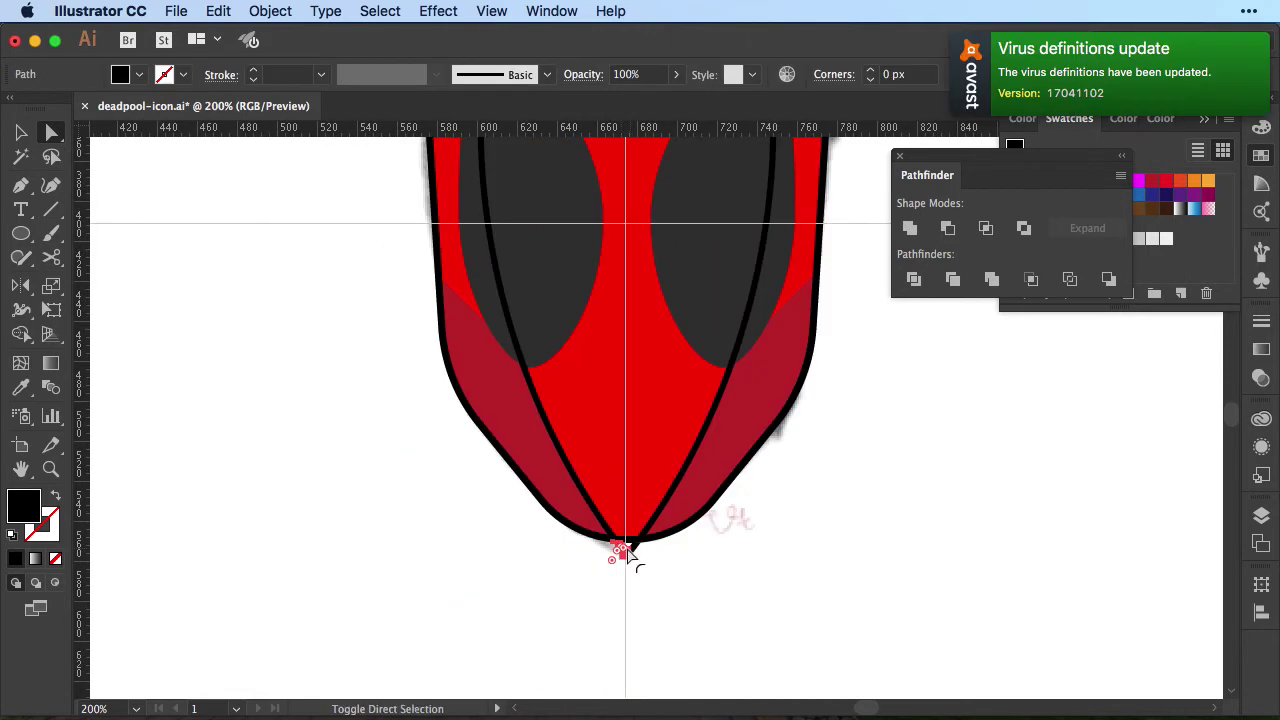
pyautogui.click(633, 549)
pyautogui.press('Delete')
pyautogui.press('Delete')
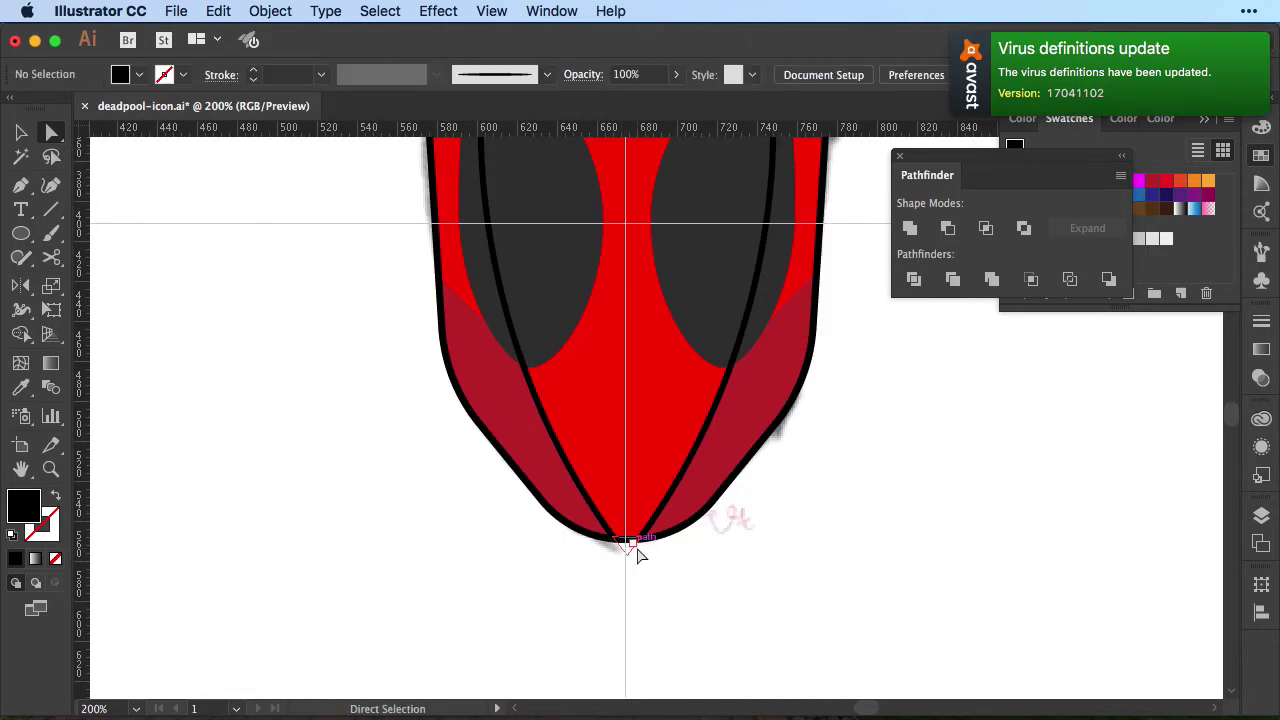
pyautogui.moveTo(654, 568); pyautogui.dragTo(589, 548)
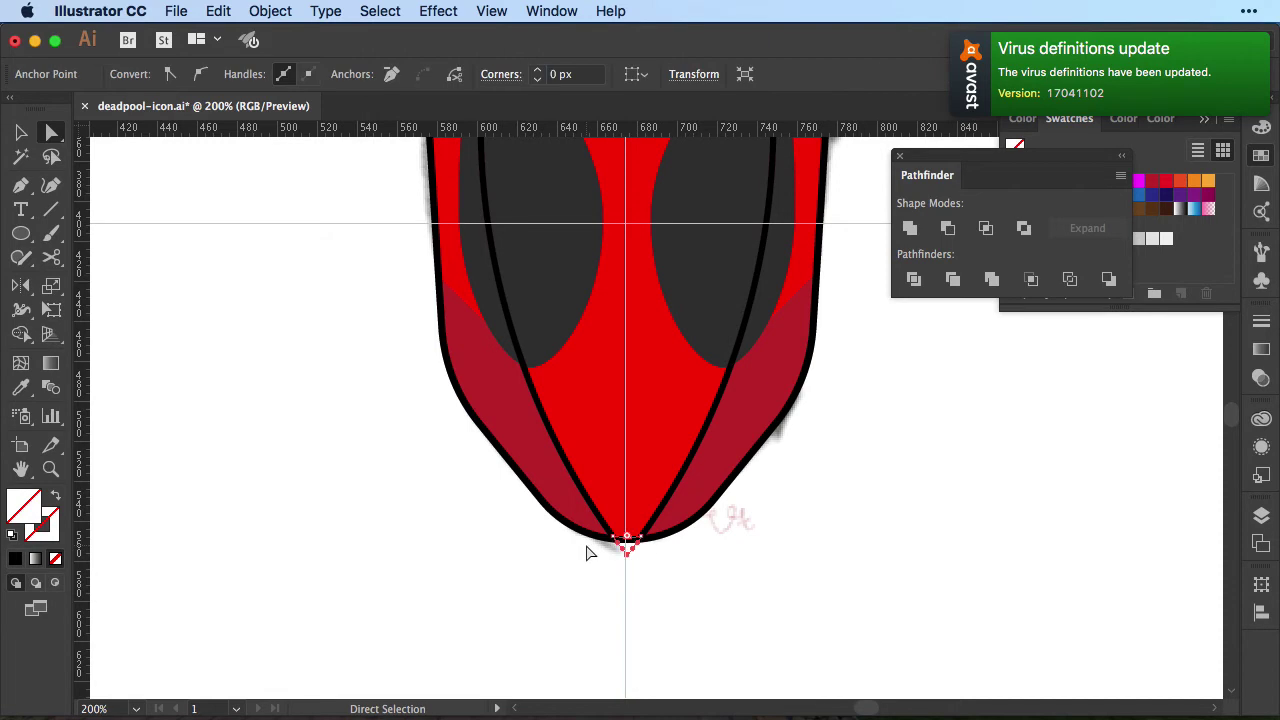
pyautogui.press('Delete')
pyautogui.press('Delete')
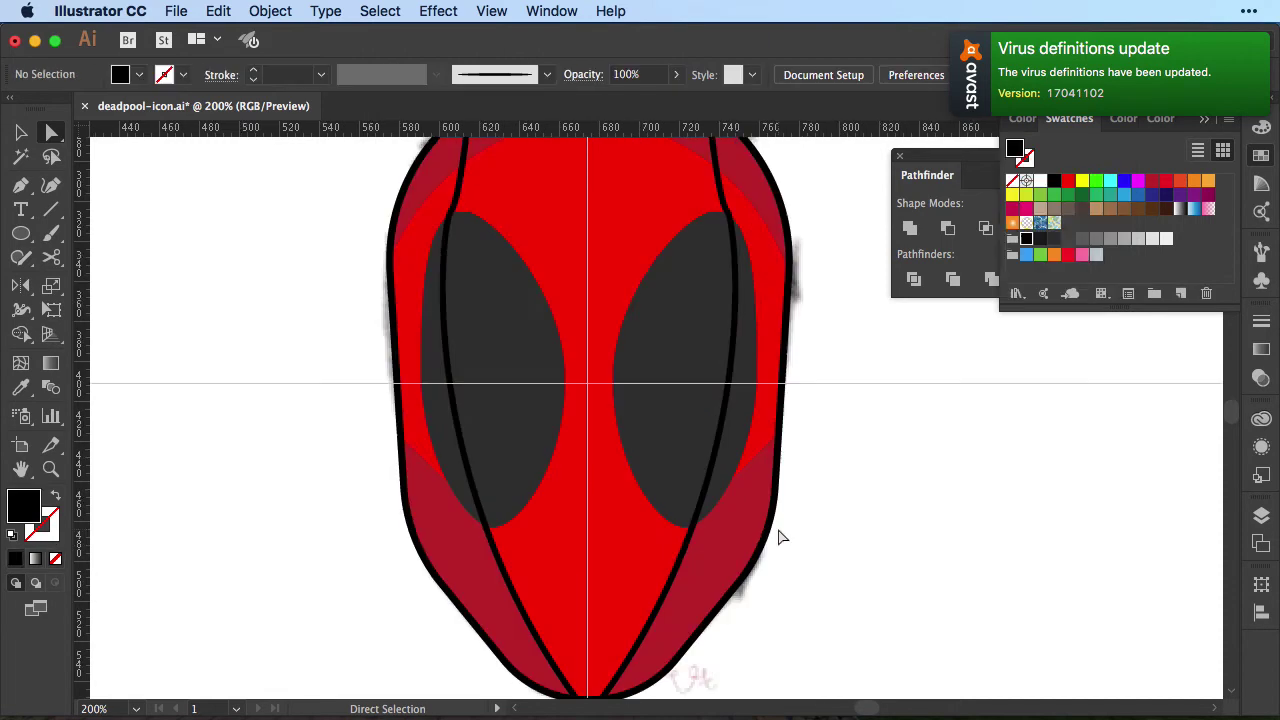
# Recolor the two seam segments crossing the eyes with the second-darkest gray swatch
pyautogui.click(737, 366)
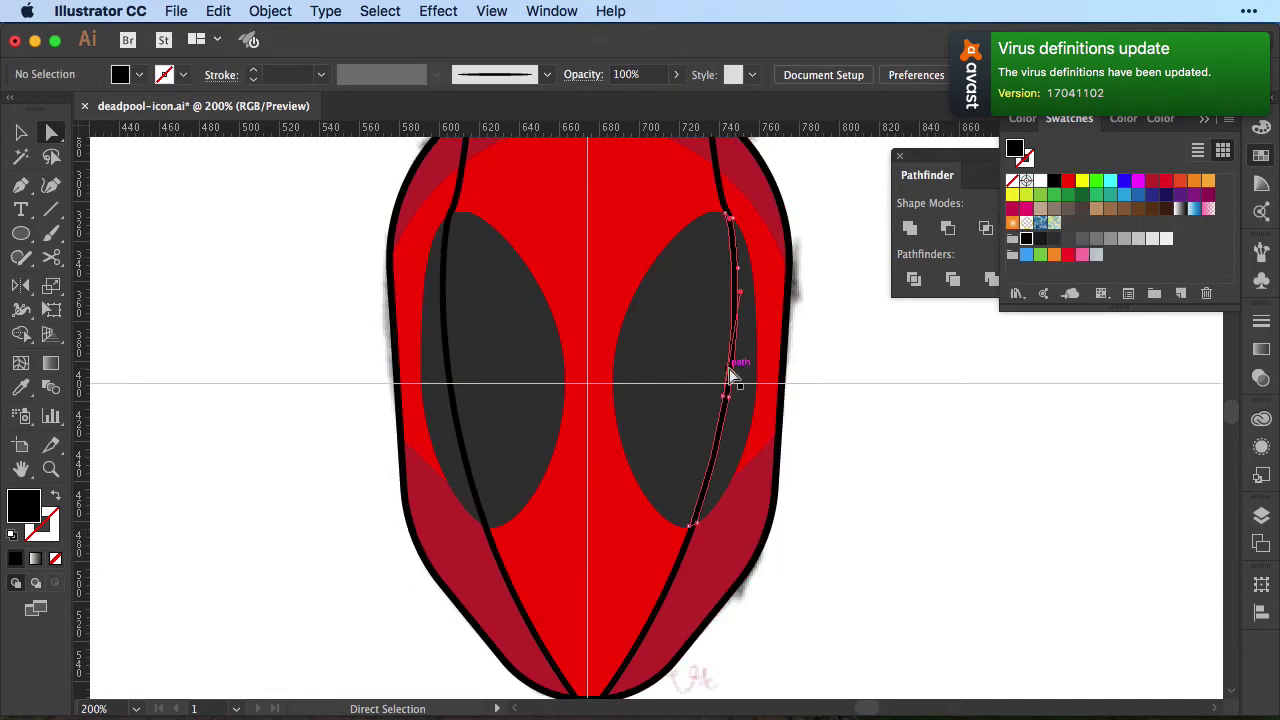
pyautogui.keyDown('shift'); pyautogui.click(450, 393); pyautogui.keyUp('shift')
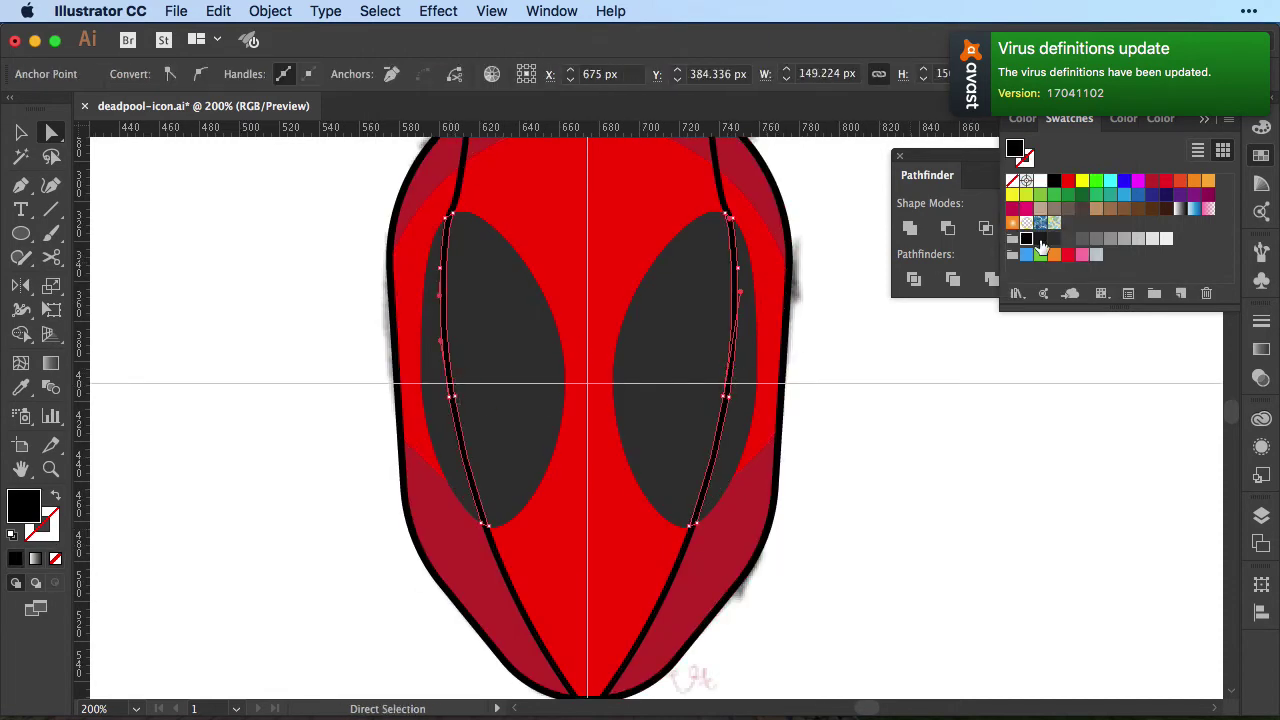
pyautogui.click(1040, 240)
pyautogui.click(922, 532)
# Recolor the two lower seam segments between the eyes and chin with the crimson swatch, darkened to 60% brightness (#992029)
pyautogui.scroll(-3, 870, 563)
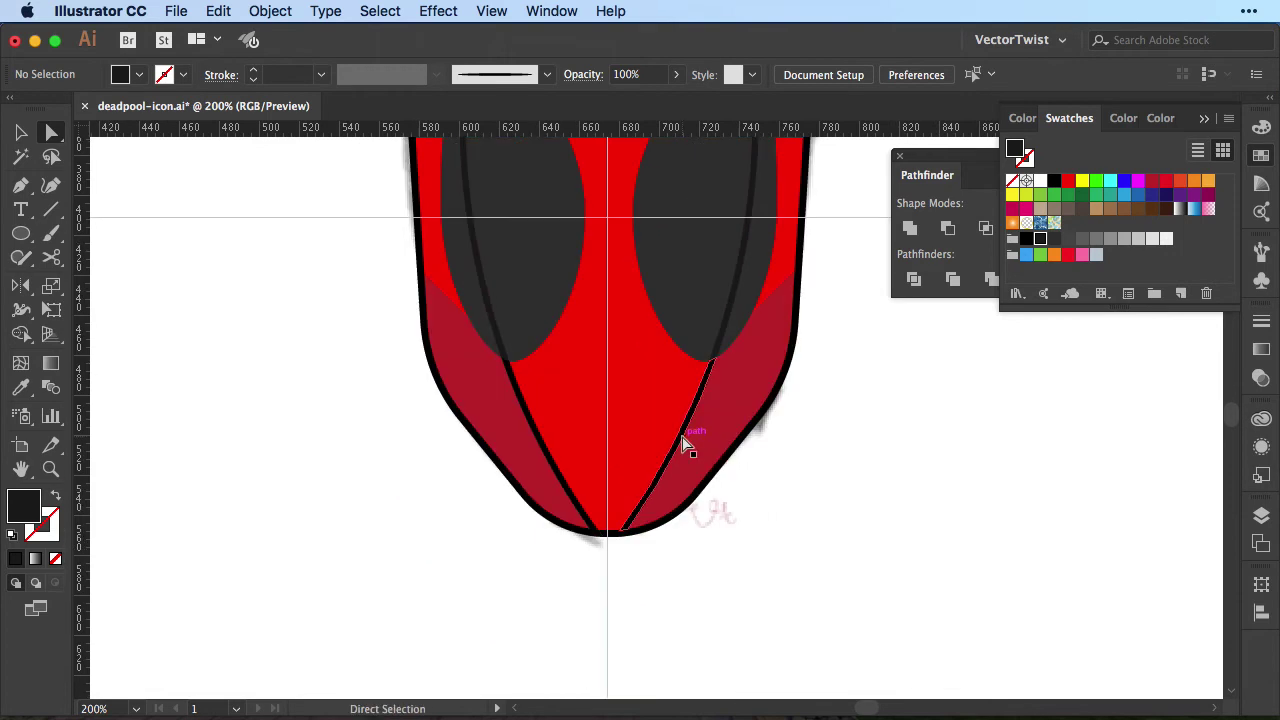
pyautogui.click(685, 443)
pyautogui.keyDown('shift'); pyautogui.click(535, 429); pyautogui.keyUp('shift')
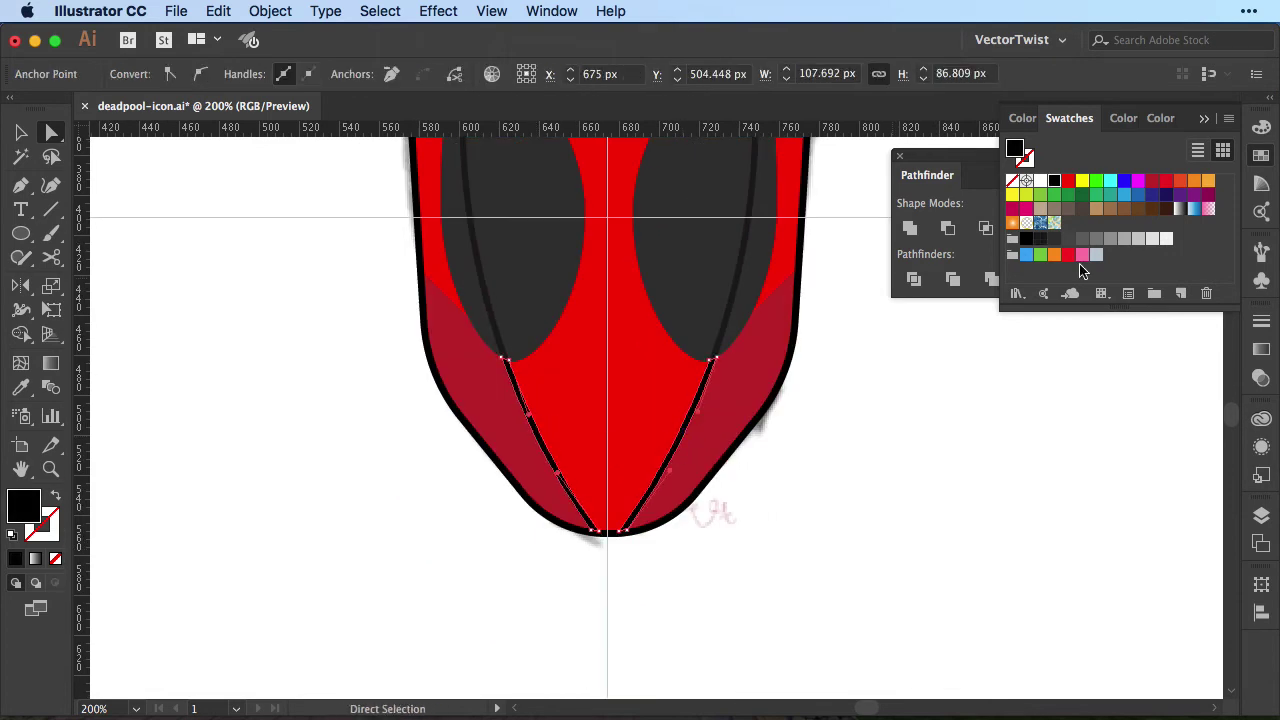
pyautogui.click(1154, 183)
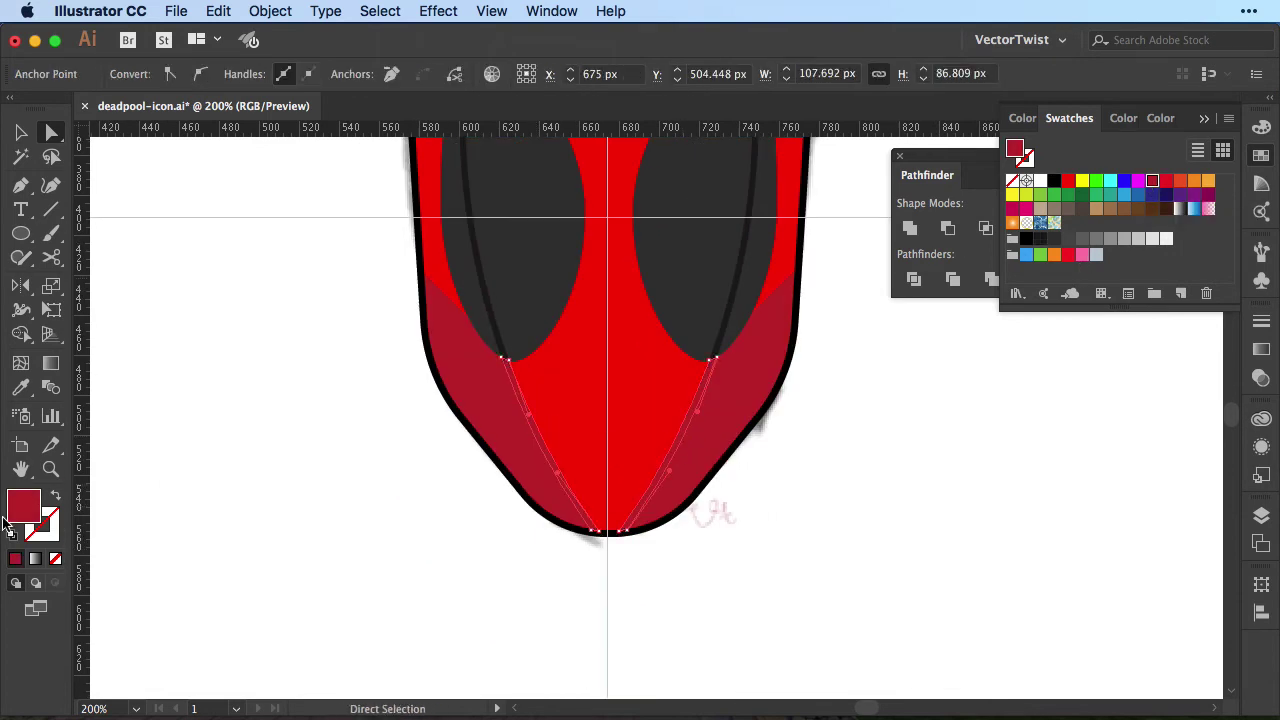
pyautogui.doubleClick(34, 517)
pyautogui.moveTo(946, 360); pyautogui.dragTo(940, 389)
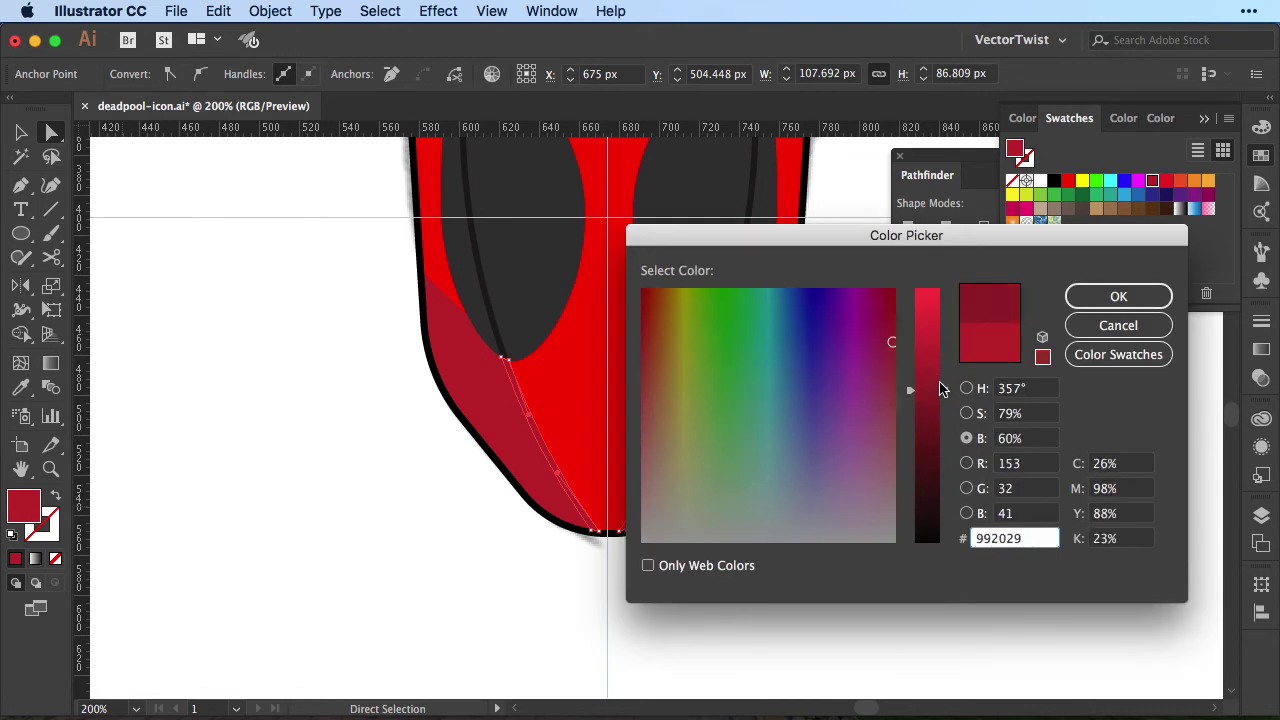
pyautogui.click(1116, 296)
pyautogui.click(849, 477)
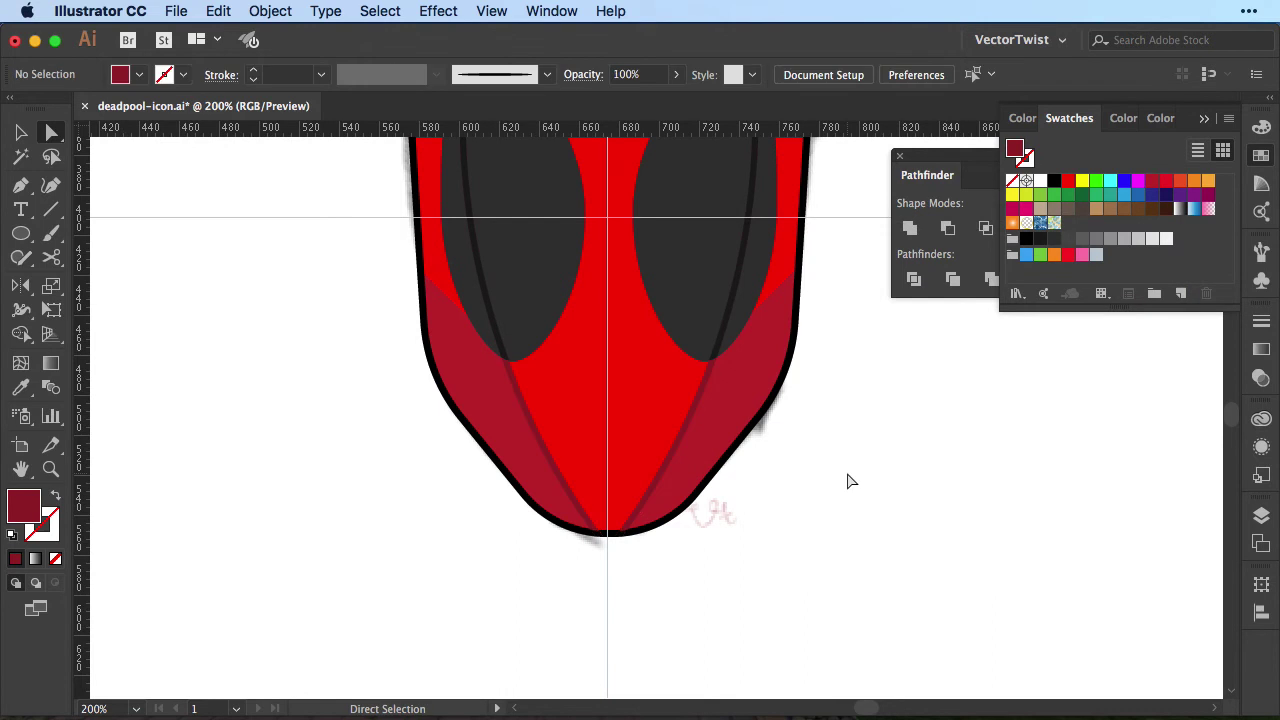
# Move the whole colored mask group left beside the sketch so that the sketched eyes are uncovered
pyautogui.press('v')
pyautogui.press('super+1')
pyautogui.click(677, 414)
pyautogui.moveTo(658, 418); pyautogui.dragTo(435, 400)
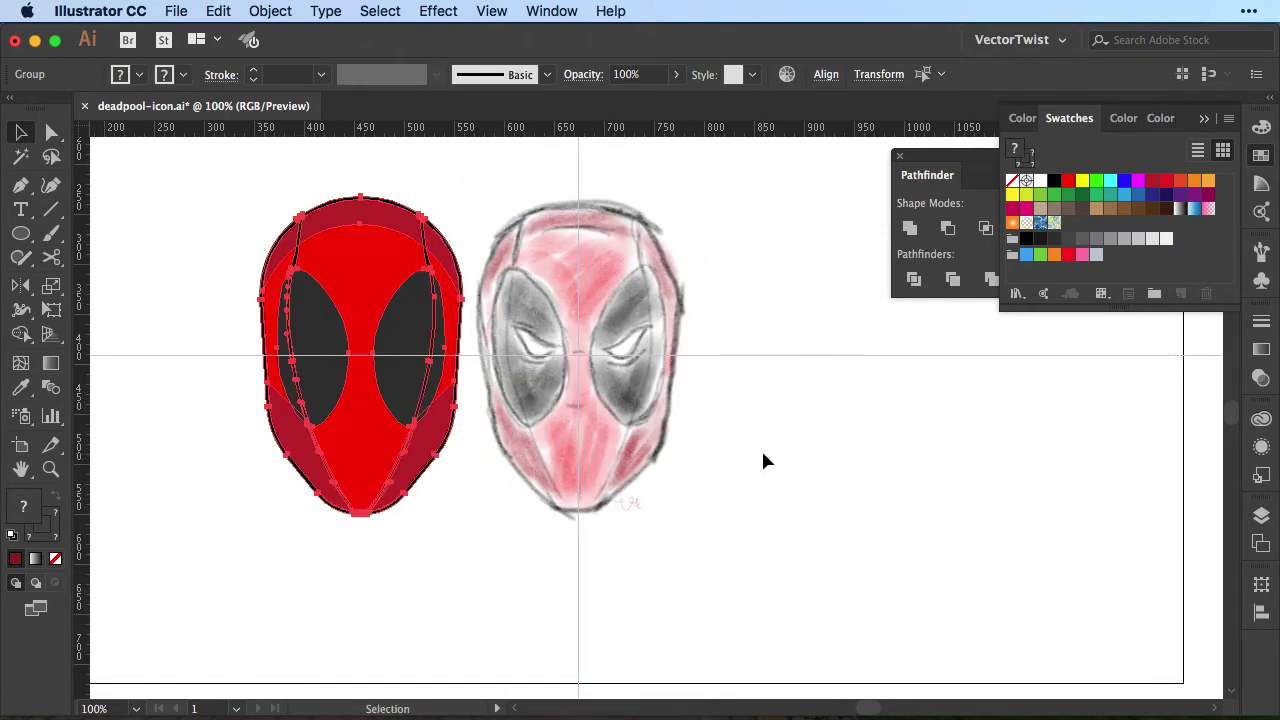
pyautogui.click(763, 456)
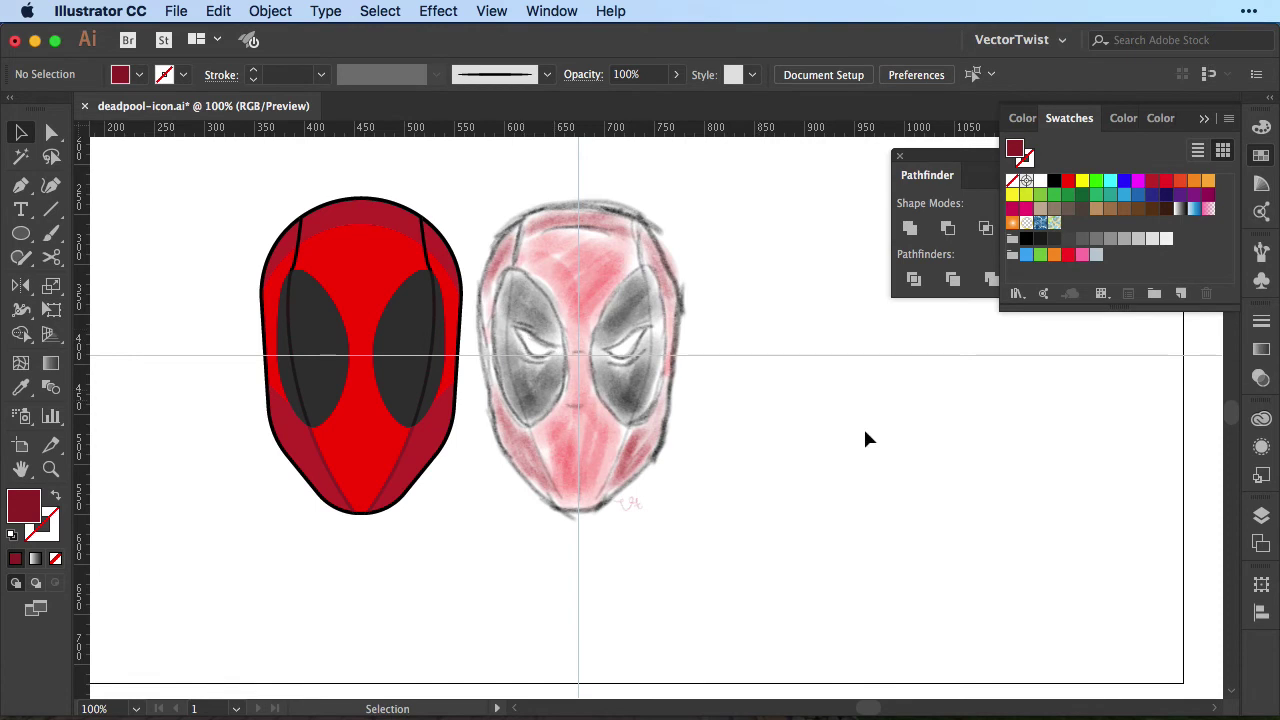
# Paint the upper lid and lower edge of the sketch's left eye with the Paintbrush, using a 1 pt black stroke and no fill
pyautogui.press('super+equal')
pyautogui.press('super+equal')
pyautogui.press('super+equal')
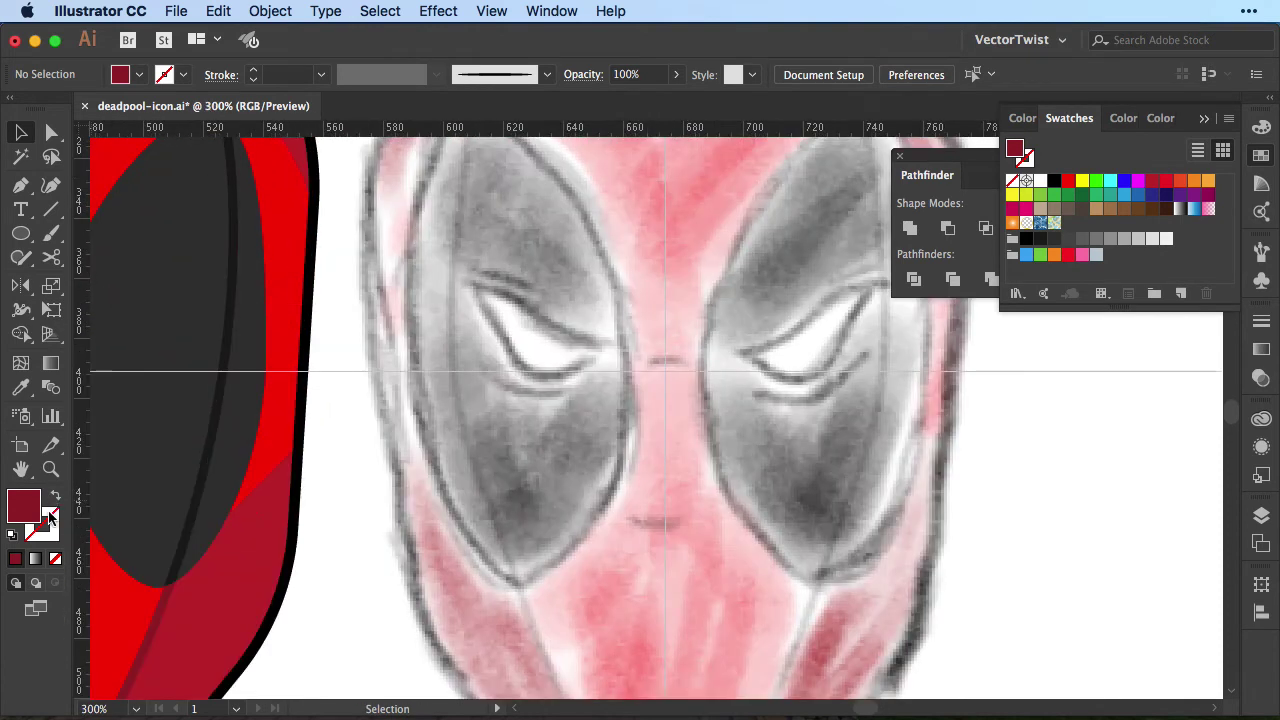
pyautogui.click(49, 518)
pyautogui.click(1266, 161)
pyautogui.hotkey('shift', 'x')
pyautogui.click(1049, 184)
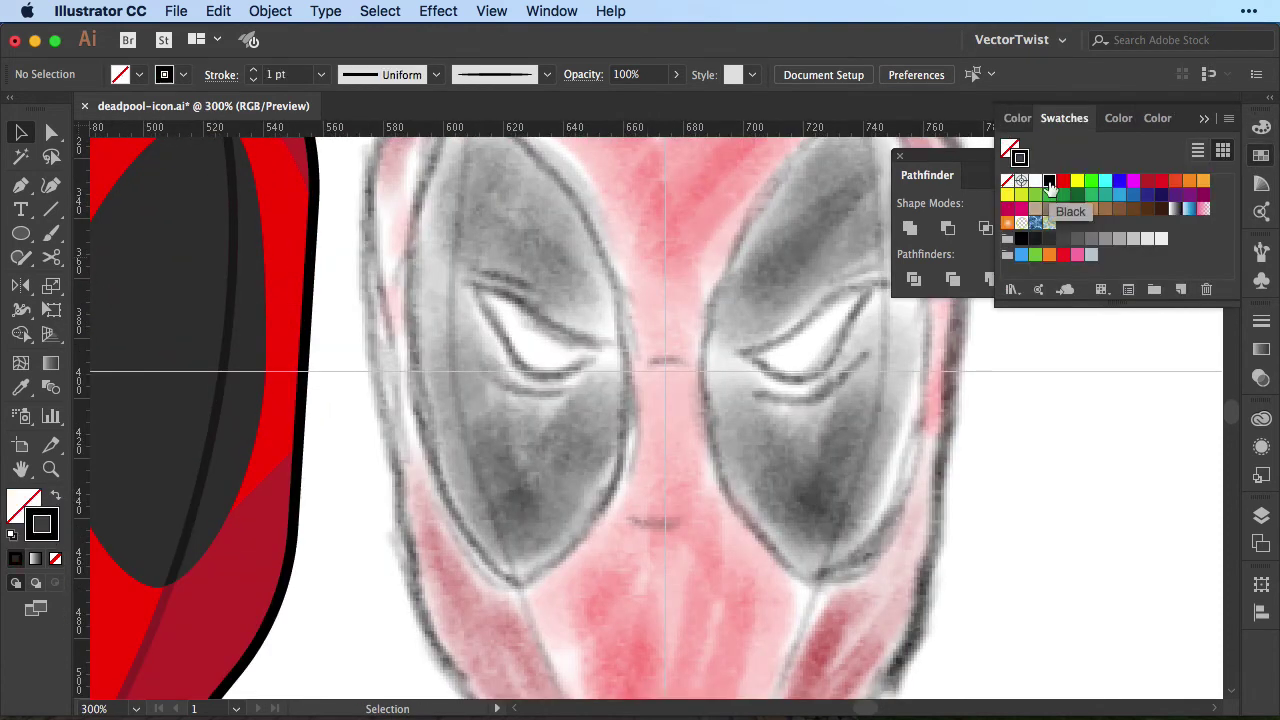
pyautogui.press('b')
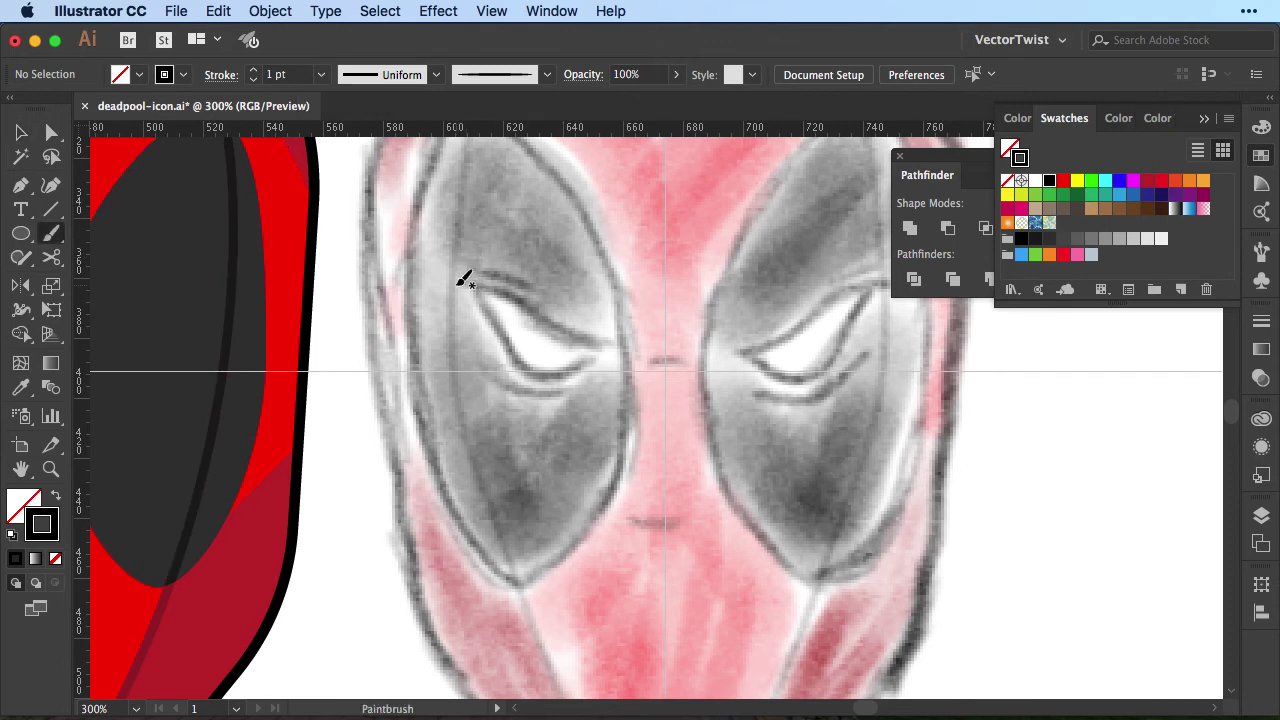
pyautogui.moveTo(454, 279)
pyautogui.mouseDown()
pyautogui.moveTo(611, 344)
pyautogui.moveTo(572, 372)
pyautogui.moveTo(596, 346)
pyautogui.mouseUp()
# Adjust the anchor points of the left eye's lower line and set the upper lid's stroke weight to 3 pt
pyautogui.press('a')
pyautogui.click(497, 343)
pyautogui.moveTo(498, 351); pyautogui.dragTo(498, 351)
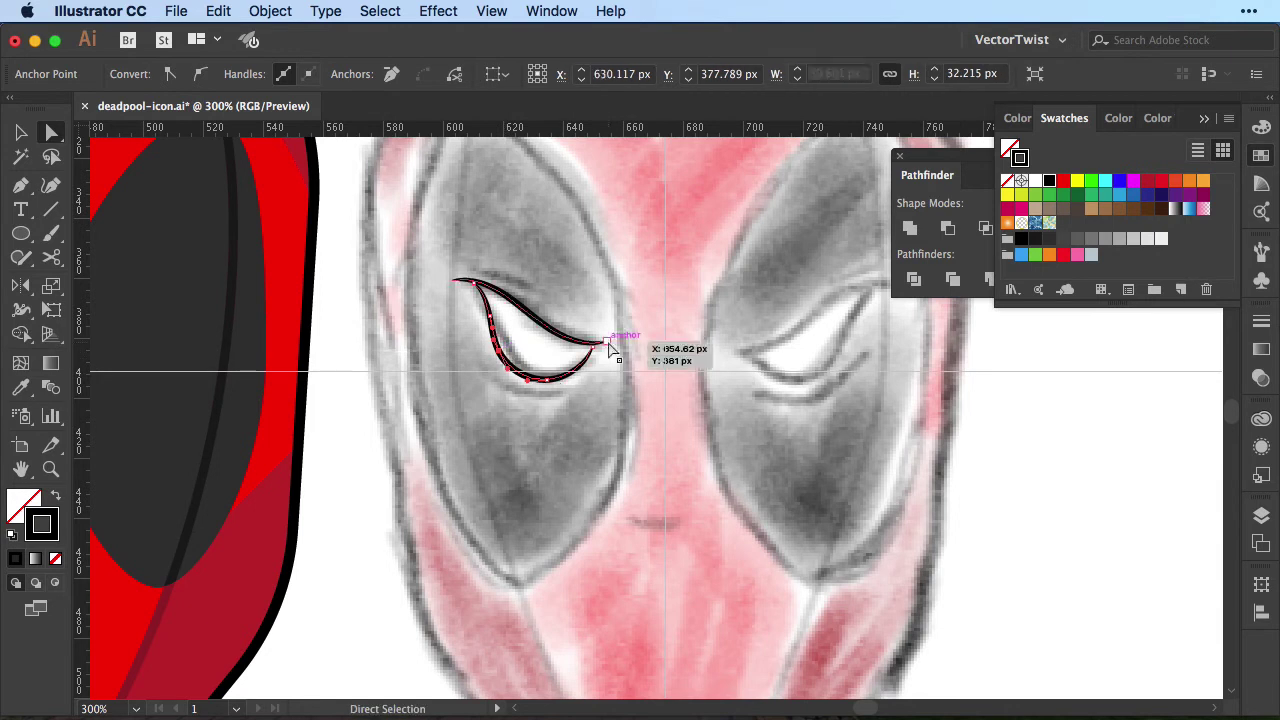
pyautogui.click(581, 419)
pyautogui.click(526, 310)
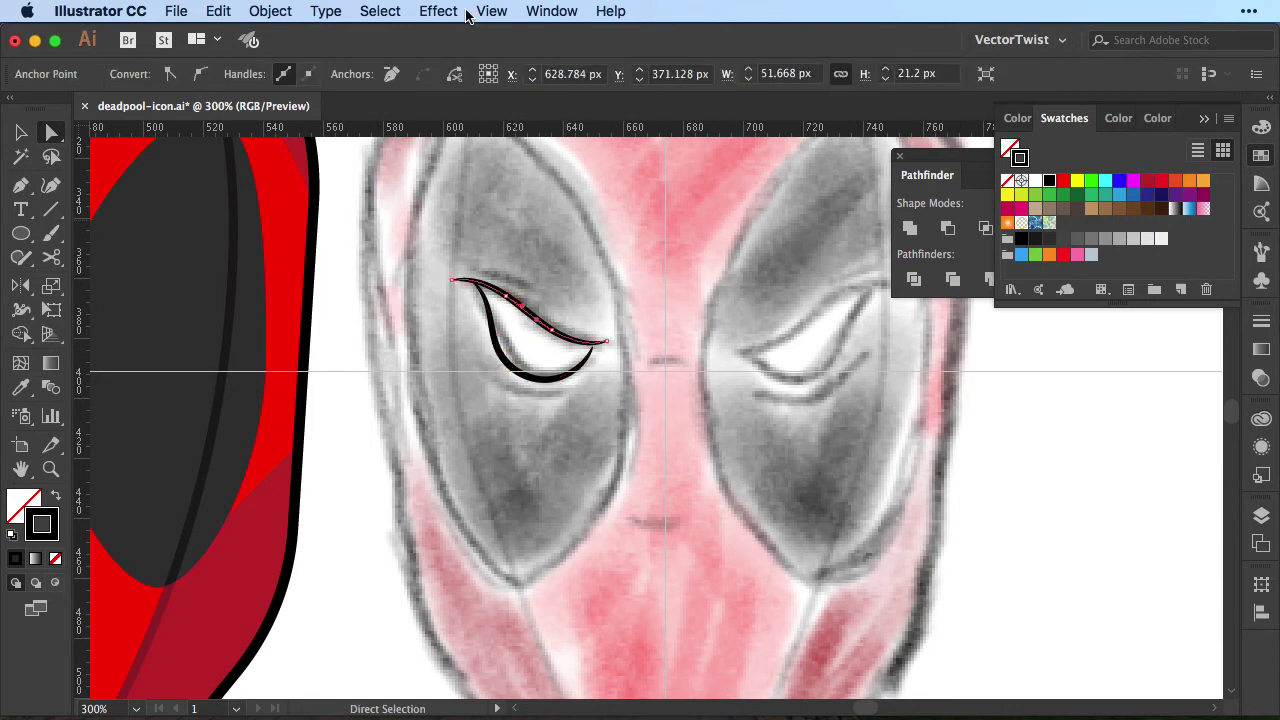
pyautogui.click(1261, 321)
pyautogui.click(1080, 341)
pyautogui.click(1080, 341)
pyautogui.click(638, 335)
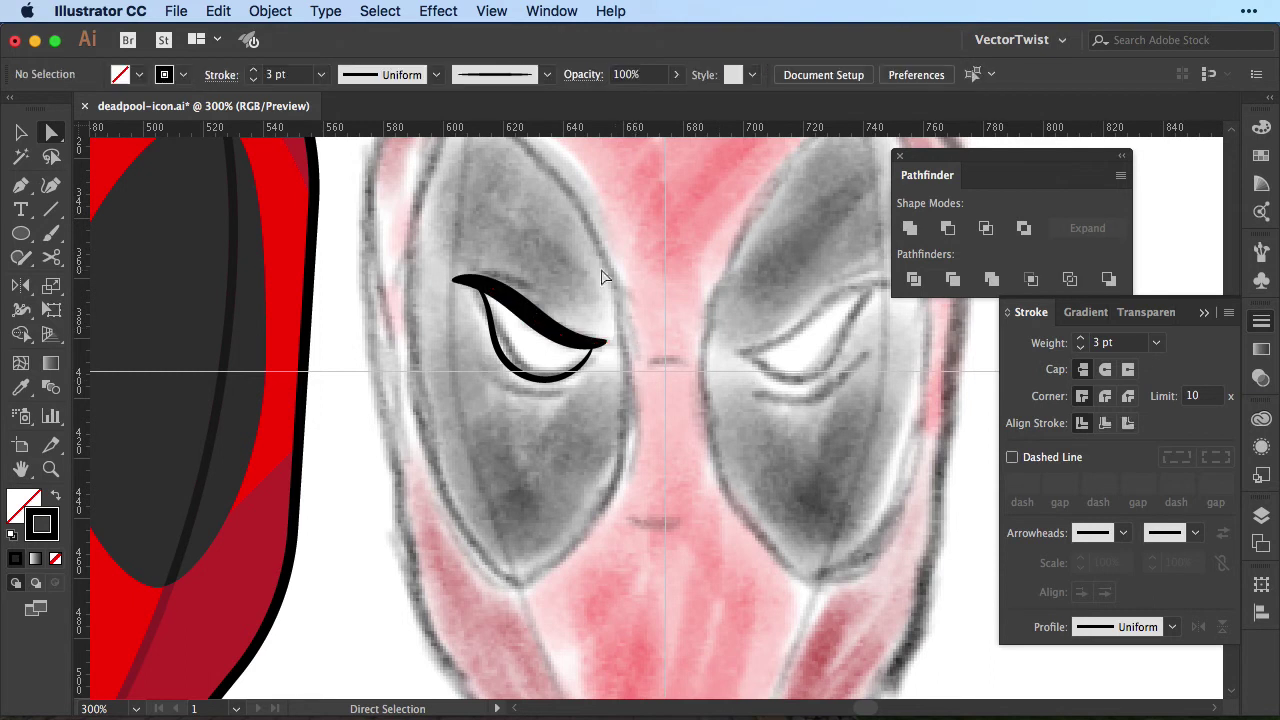
# Paint the inside of the left eye white with the Blob Brush
pyautogui.click(51, 232)
pyautogui.click(135, 258)
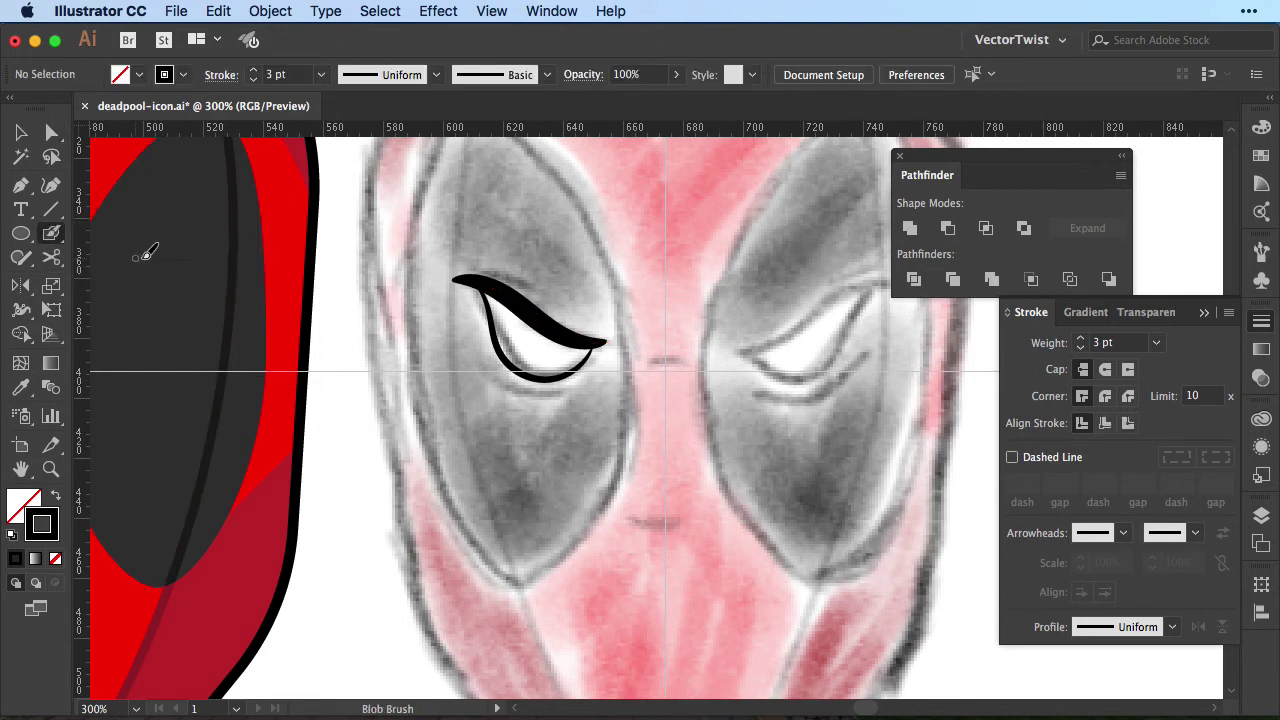
pyautogui.click(1262, 157)
pyautogui.click(1035, 181)
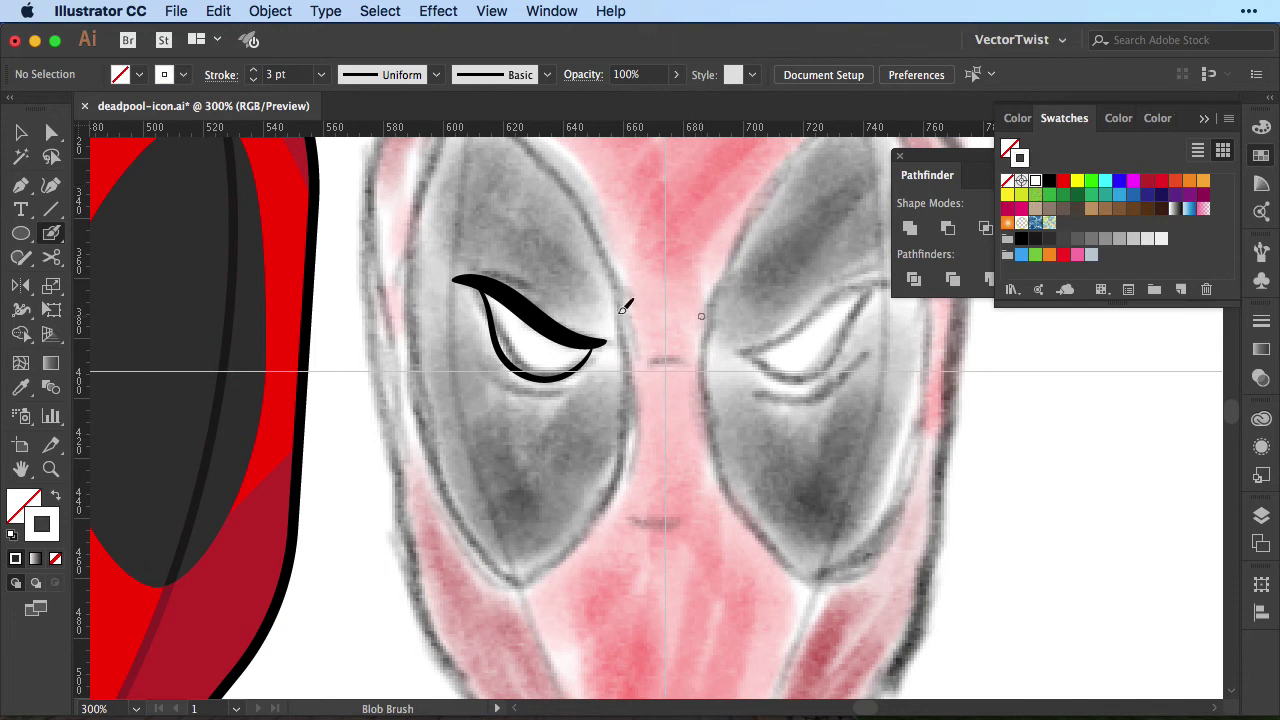
pyautogui.moveTo(490, 292); pyautogui.dragTo(584, 352)
# Refine the white eye shape's points so it fills the outline, and send the shape backward behind the black lines
pyautogui.press('super+equal')
pyautogui.press('super+equal')
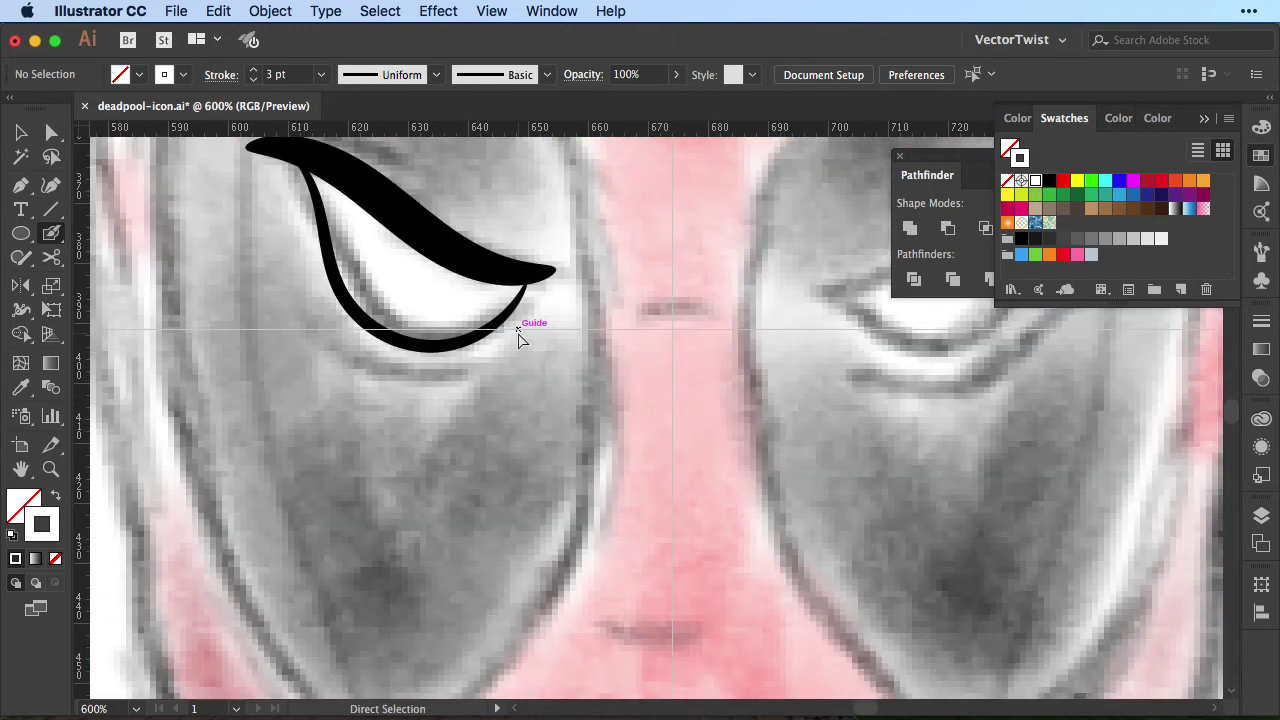
pyautogui.moveTo(477, 191); pyautogui.dragTo(583, 306)
pyautogui.moveTo(425, 288)
pyautogui.mouseDown()
pyautogui.moveTo(580, 396)
pyautogui.moveTo(626, 401)
pyautogui.moveTo(590, 429)
pyautogui.moveTo(521, 445)
pyautogui.moveTo(460, 396)
pyautogui.moveTo(430, 302)
pyautogui.mouseUp()
pyautogui.press('v')
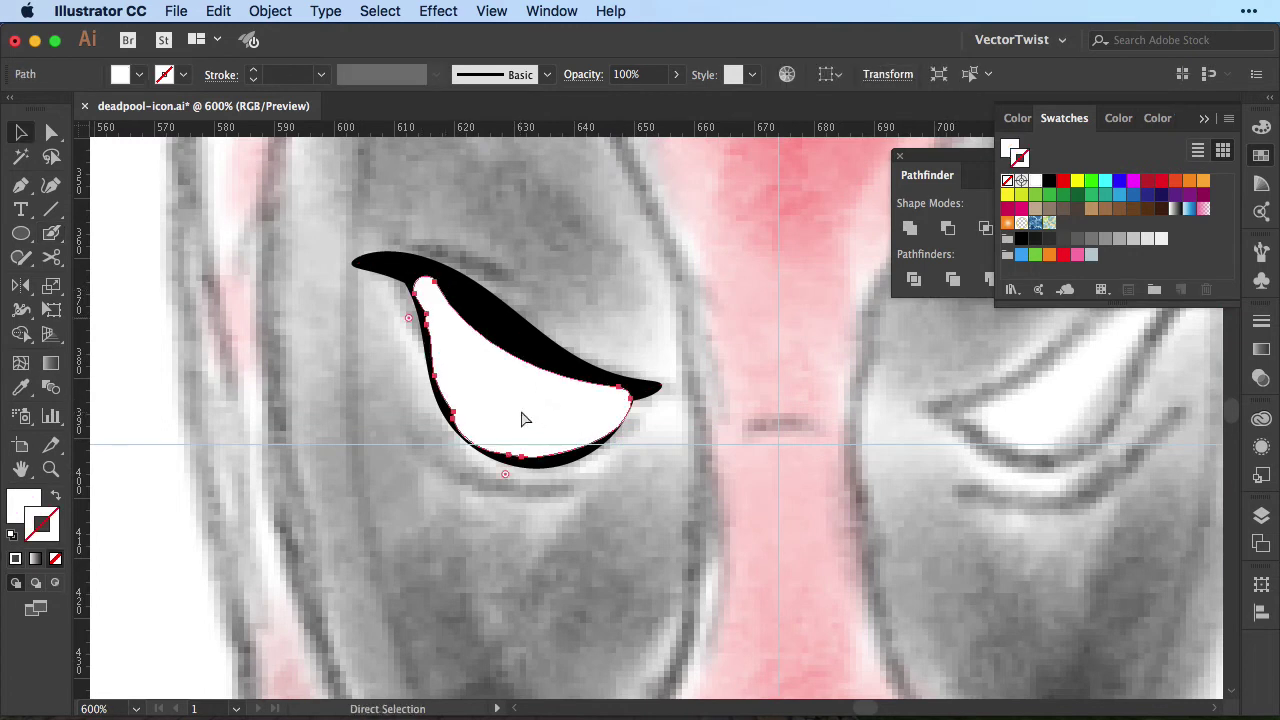
pyautogui.press('super+[')
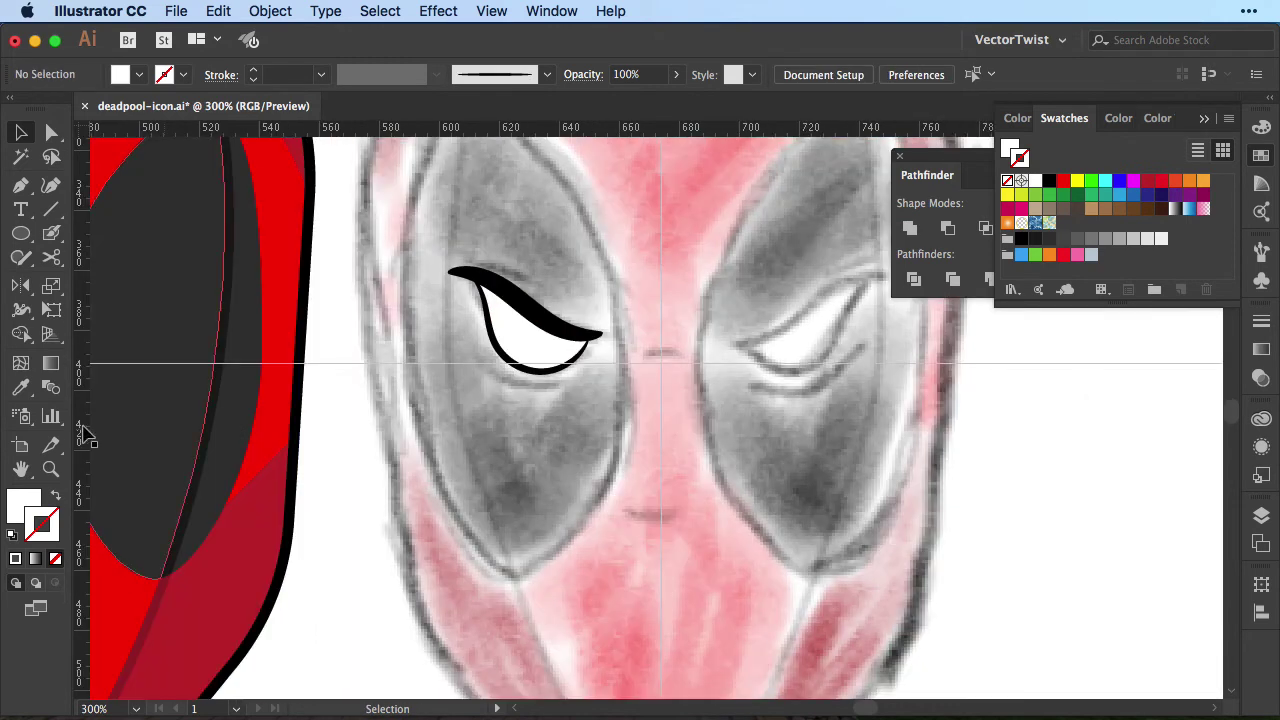
# Paint a black crease line below the left eye with the Paintbrush, using a 1 pt stroke
pyautogui.moveTo(52, 234); pyautogui.dragTo(148, 233)
pyautogui.click(143, 238)
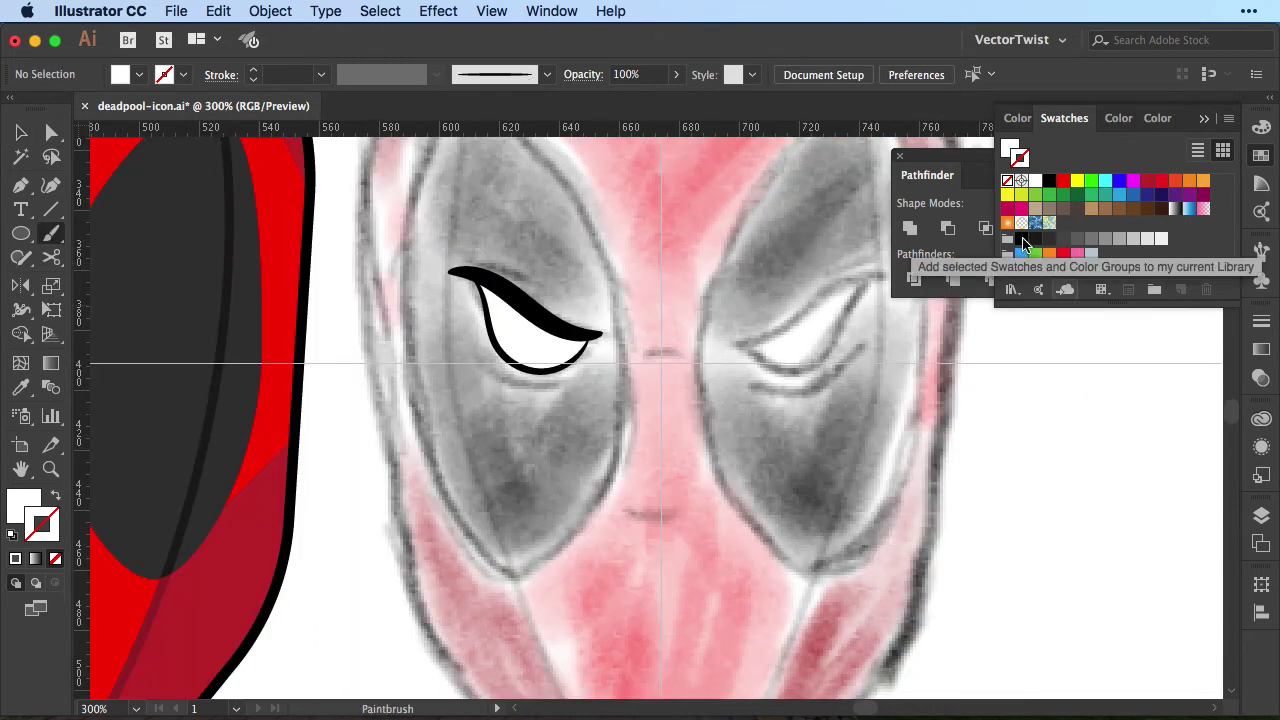
pyautogui.click(1021, 239)
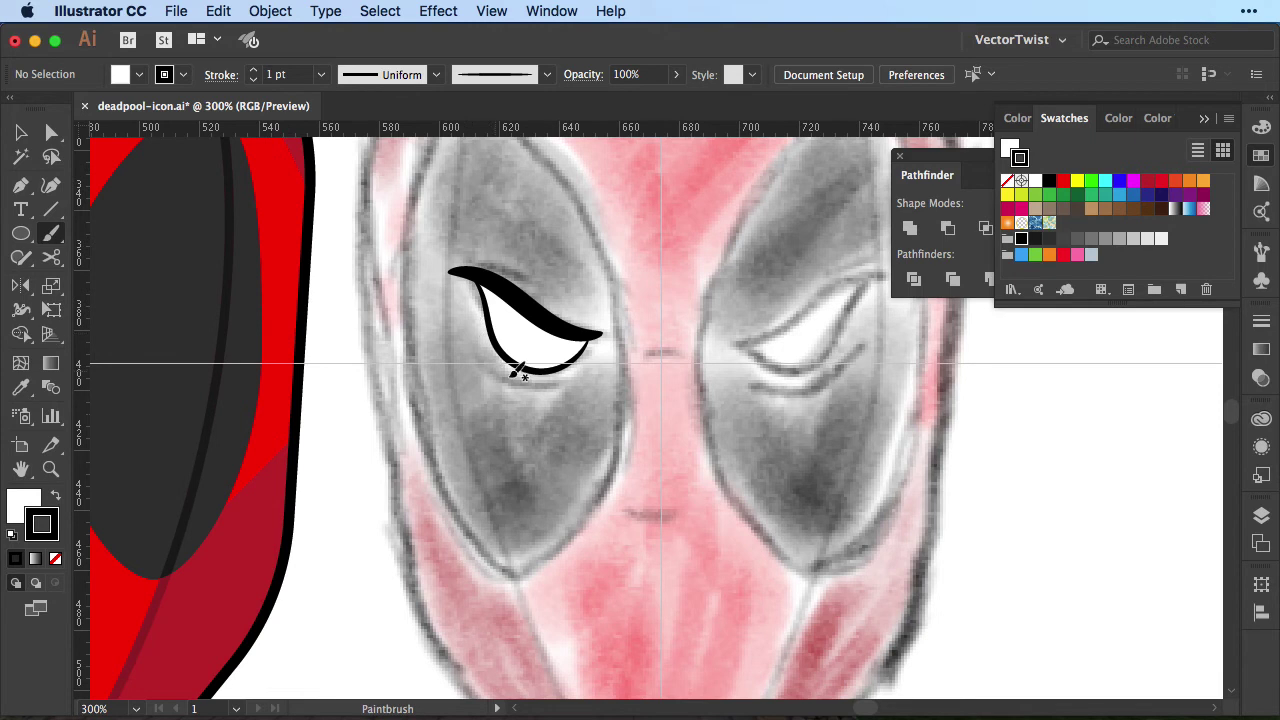
pyautogui.moveTo(468, 340); pyautogui.dragTo(575, 376)
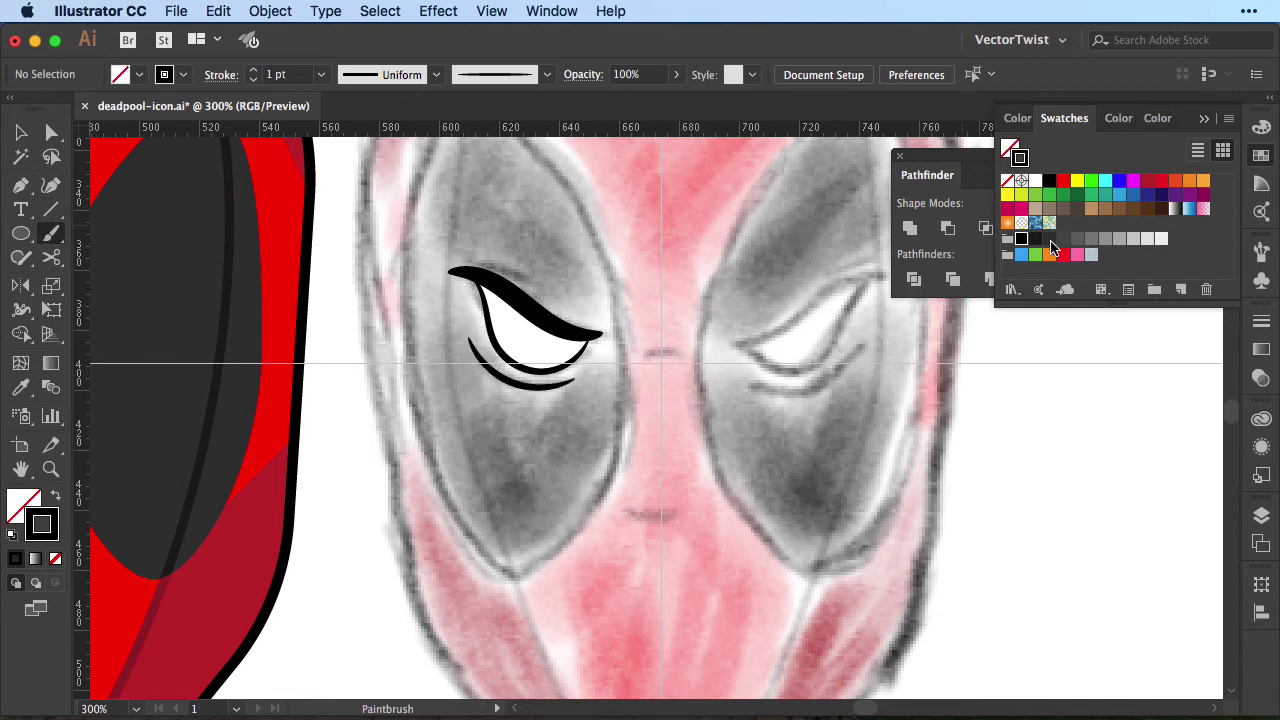
# Paint thin highlight strokes above the left upper lid and between the eye and its crease, using the fourth-darkest gray swatch
pyautogui.click(1063, 238)
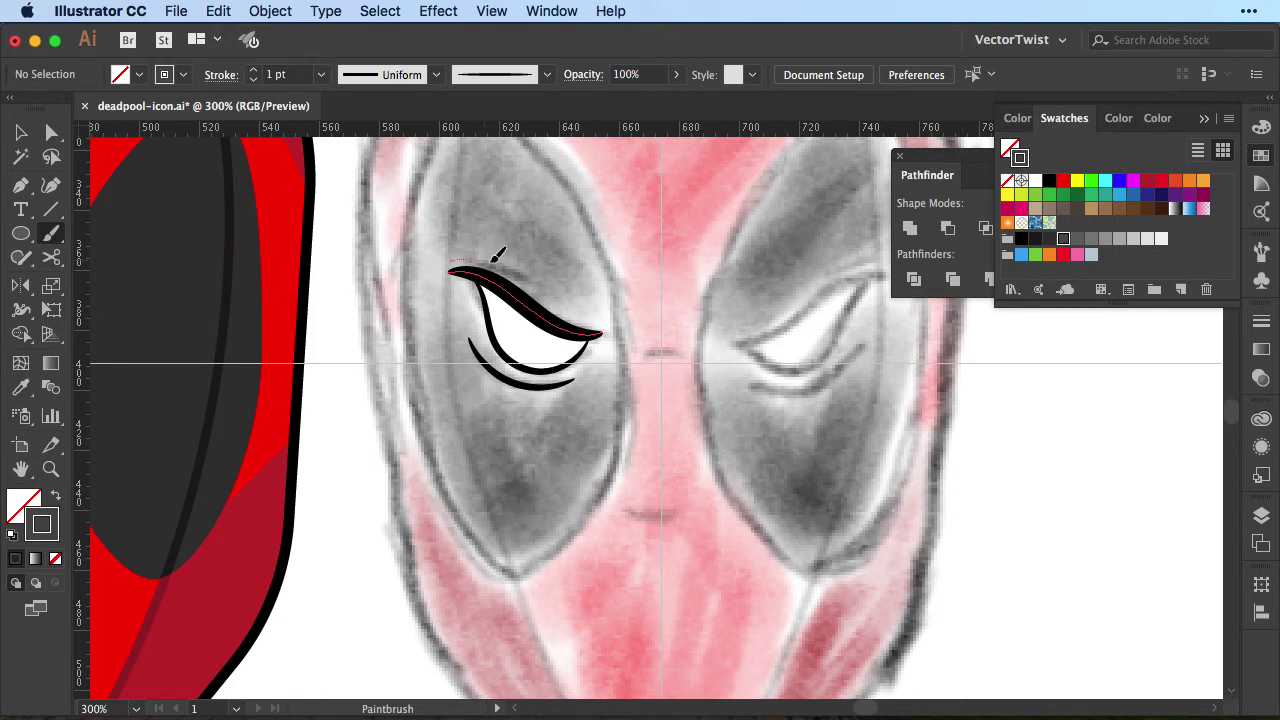
pyautogui.moveTo(450, 261); pyautogui.dragTo(530, 287)
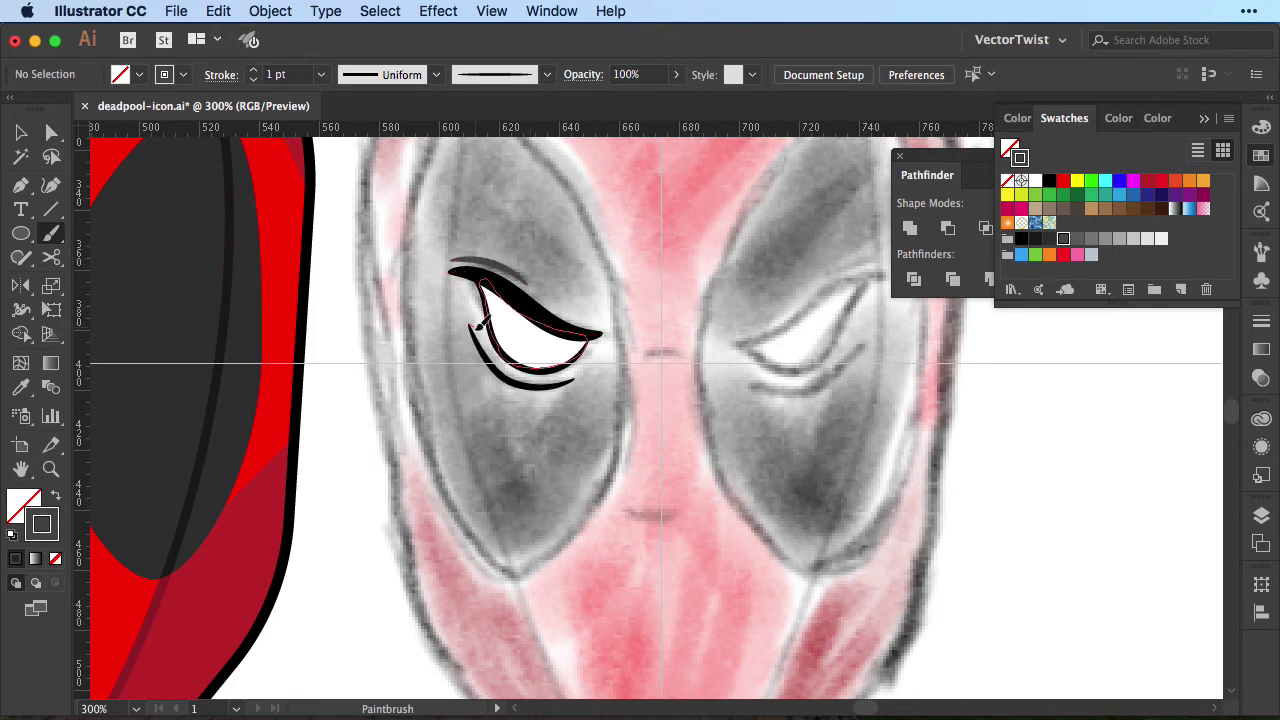
pyautogui.moveTo(508, 362); pyautogui.dragTo(538, 371)
# Paint a short black stroke from the upper lid's outer tip down to the left eye's outer edge
pyautogui.press('v')
pyautogui.click(1021, 238)
pyautogui.press('super+equal')
pyautogui.press('super+equal')
pyautogui.press('super+equal')
pyautogui.moveTo(437, 345); pyautogui.dragTo(778, 600)
pyautogui.press('b')
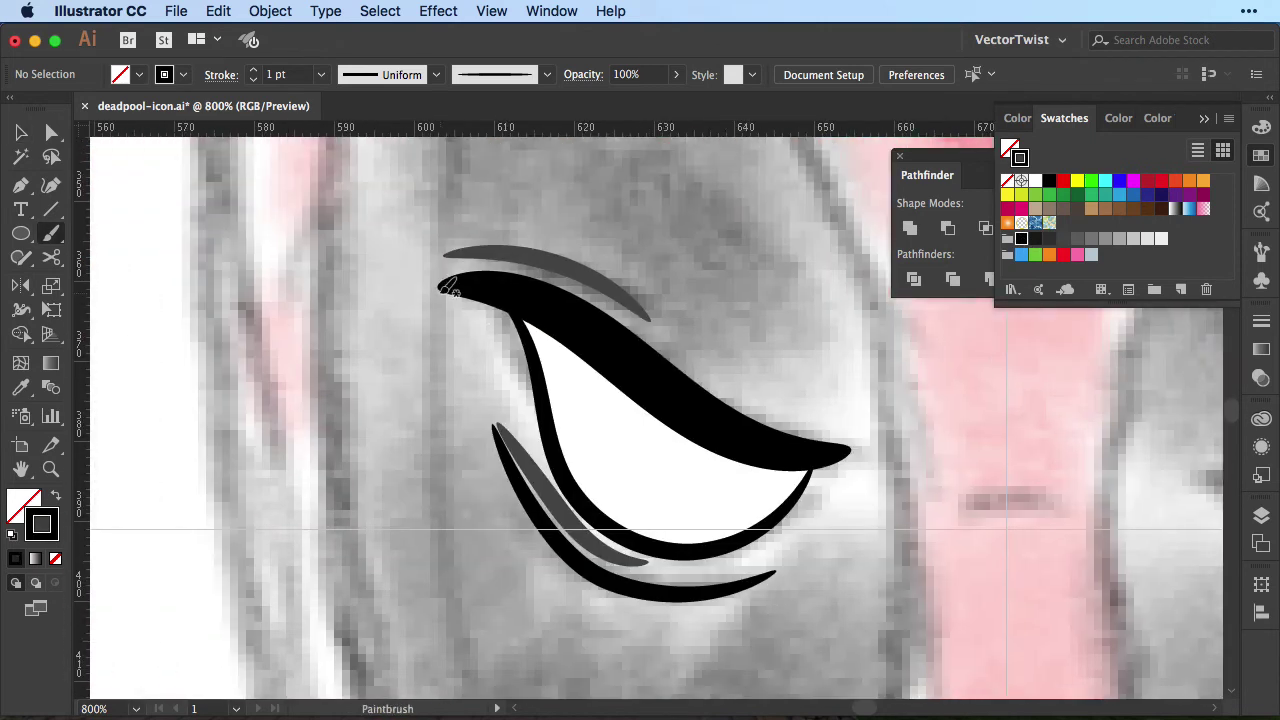
pyautogui.moveTo(495, 321); pyautogui.dragTo(533, 375)
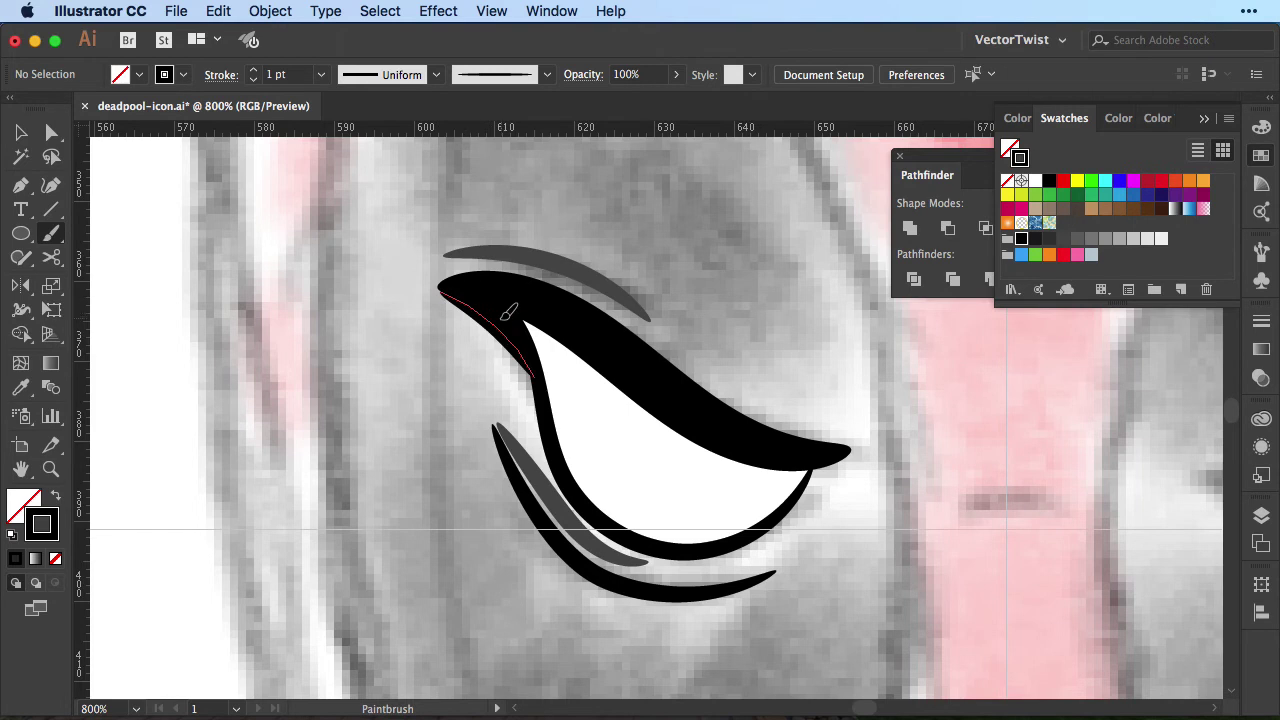
# Paint a short black nose arc and a small curved mouth line at the vertical center guide with the Paintbrush
pyautogui.press('v')
pyautogui.press('super+minus')
pyautogui.press('super+minus')
pyautogui.press('super+minus')
pyautogui.press('super+minus')
pyautogui.hscroll(5, 729, 371)
pyautogui.scroll(-2, 729, 371)
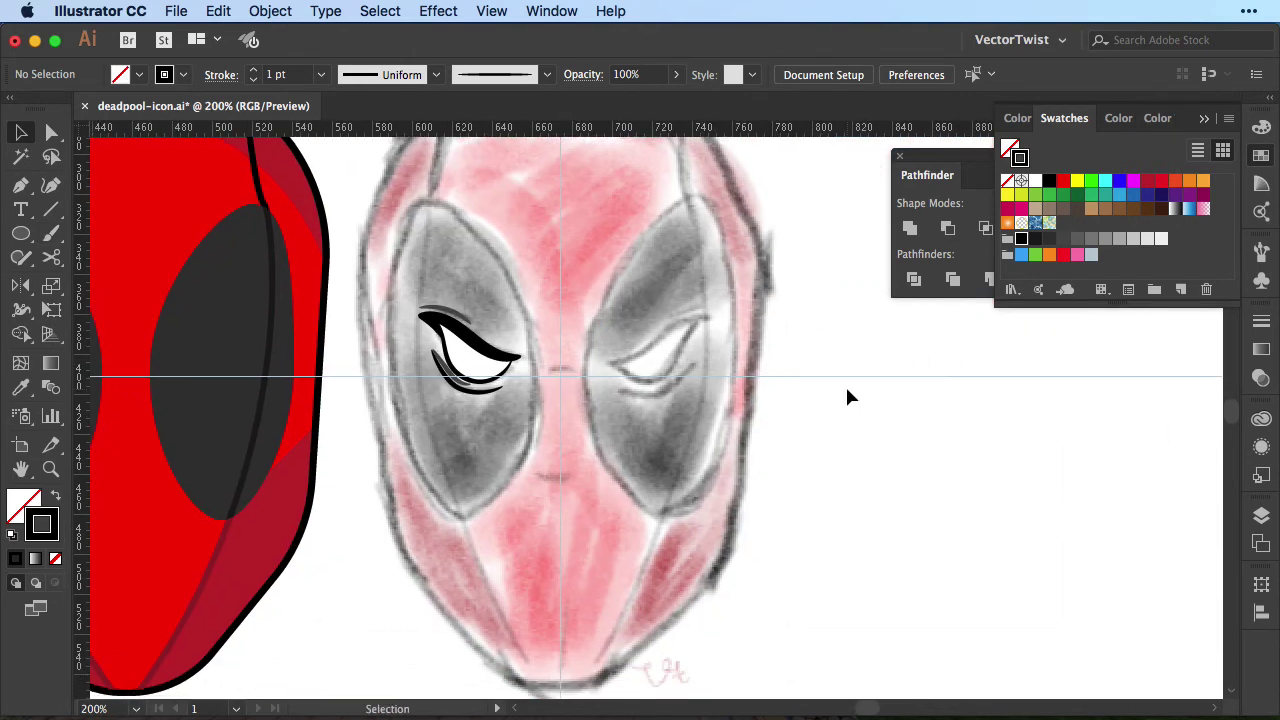
pyautogui.press('b')
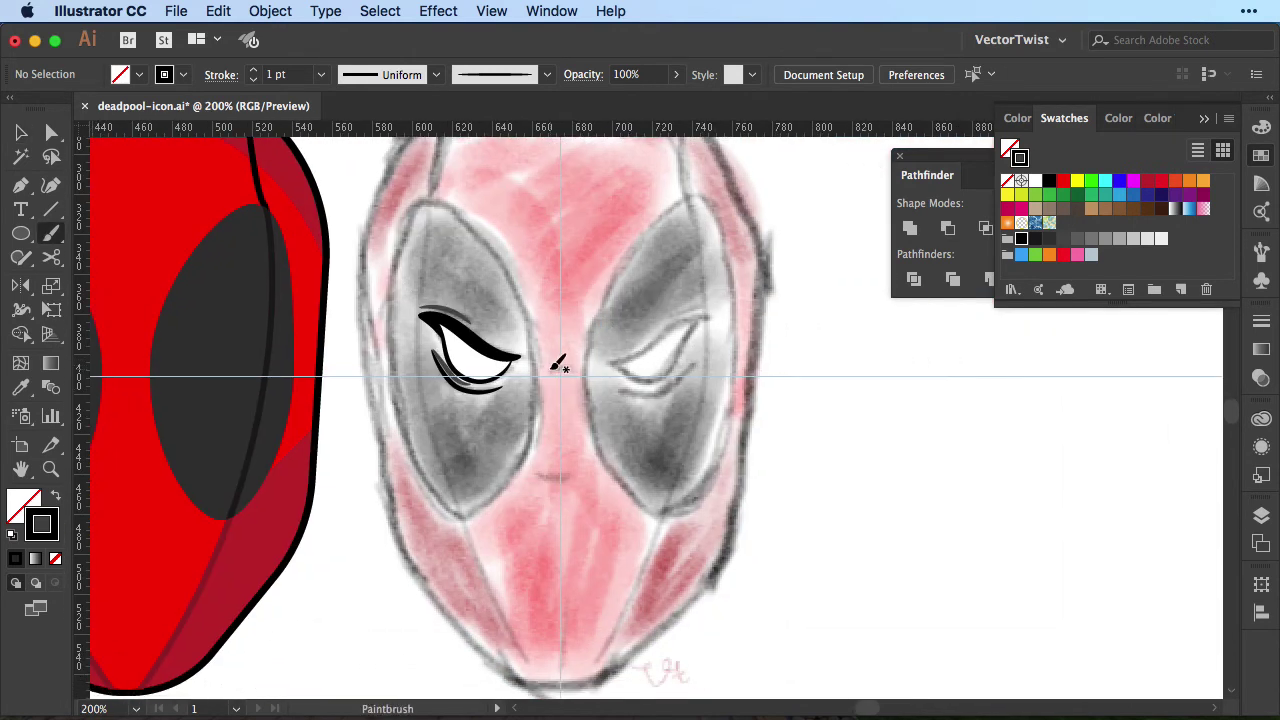
pyautogui.moveTo(551, 369); pyautogui.dragTo(588, 368)
pyautogui.moveTo(538, 473)
pyautogui.mouseDown()
pyautogui.moveTo(576, 479)
pyautogui.moveTo(591, 466)
pyautogui.mouseUp()
# Group all the left eye strokes and reflect a copy across the vertical center guide onto the right eye
pyautogui.press('v')
pyautogui.moveTo(409, 286); pyautogui.dragTo(521, 421)
pyautogui.press('super+g')
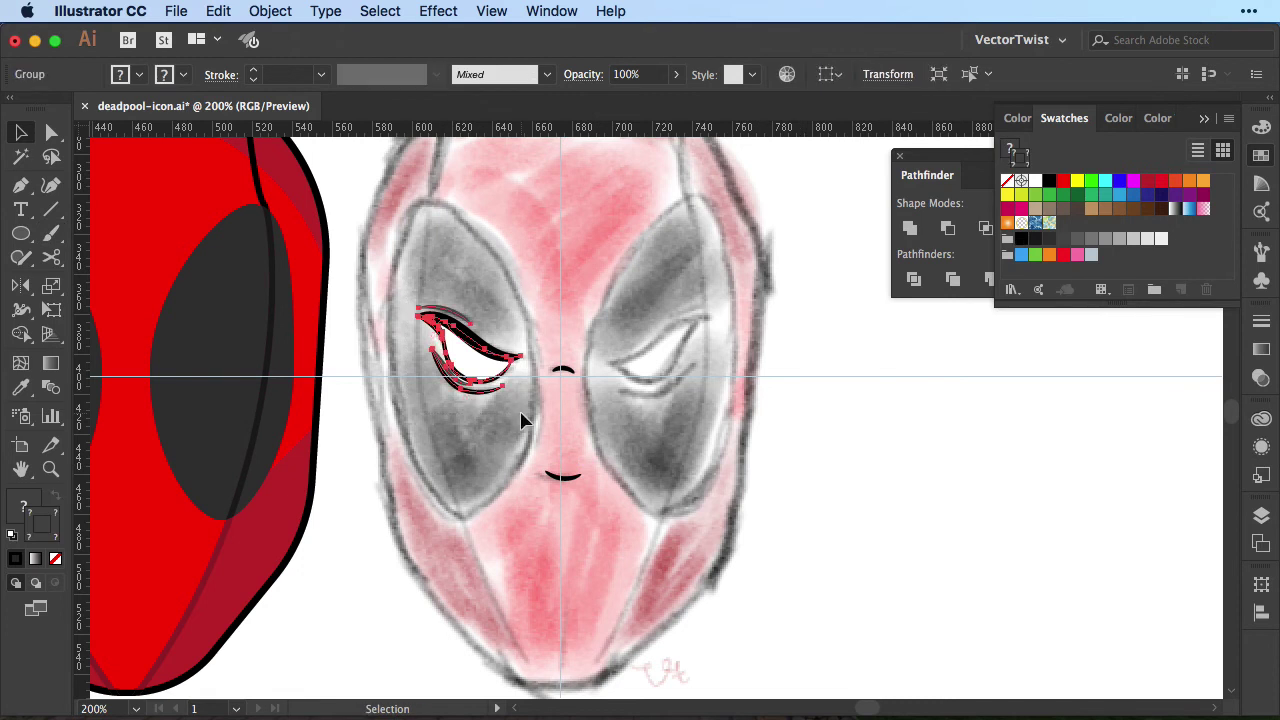
pyautogui.press('o')
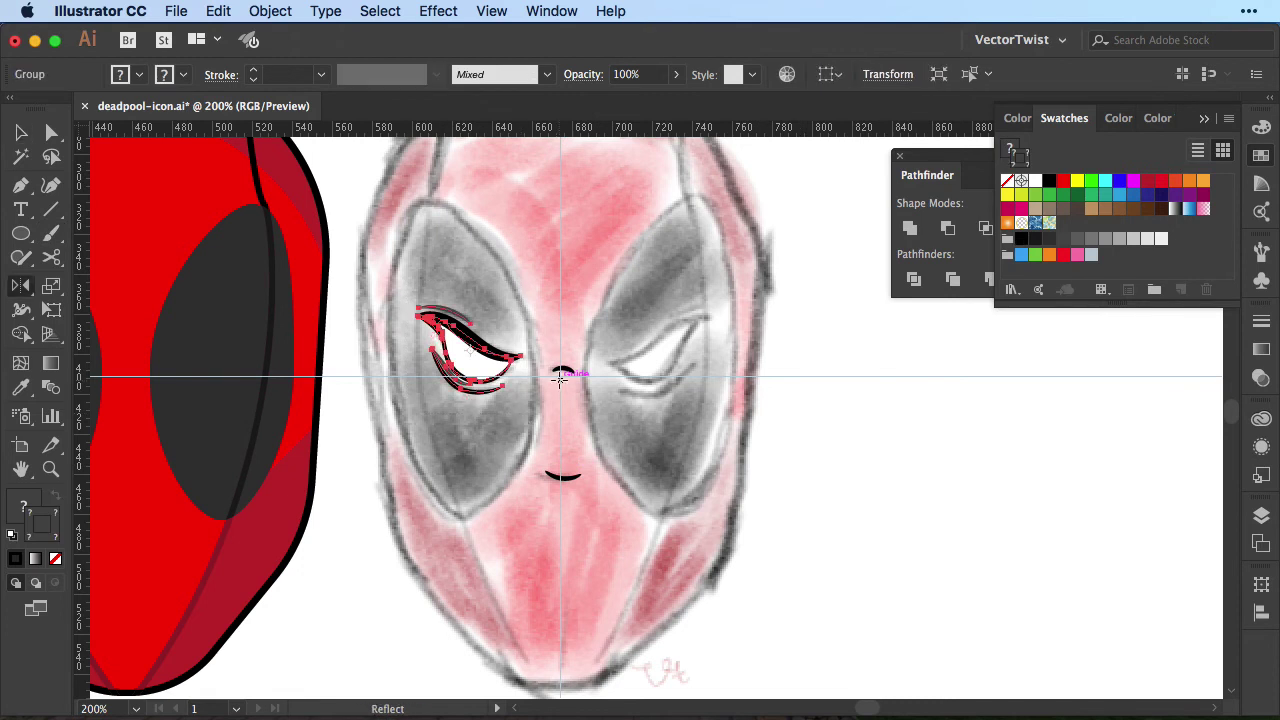
pyautogui.moveTo(618, 361); pyautogui.dragTo(480, 352)
pyautogui.press('v')
pyautogui.click(786, 455)
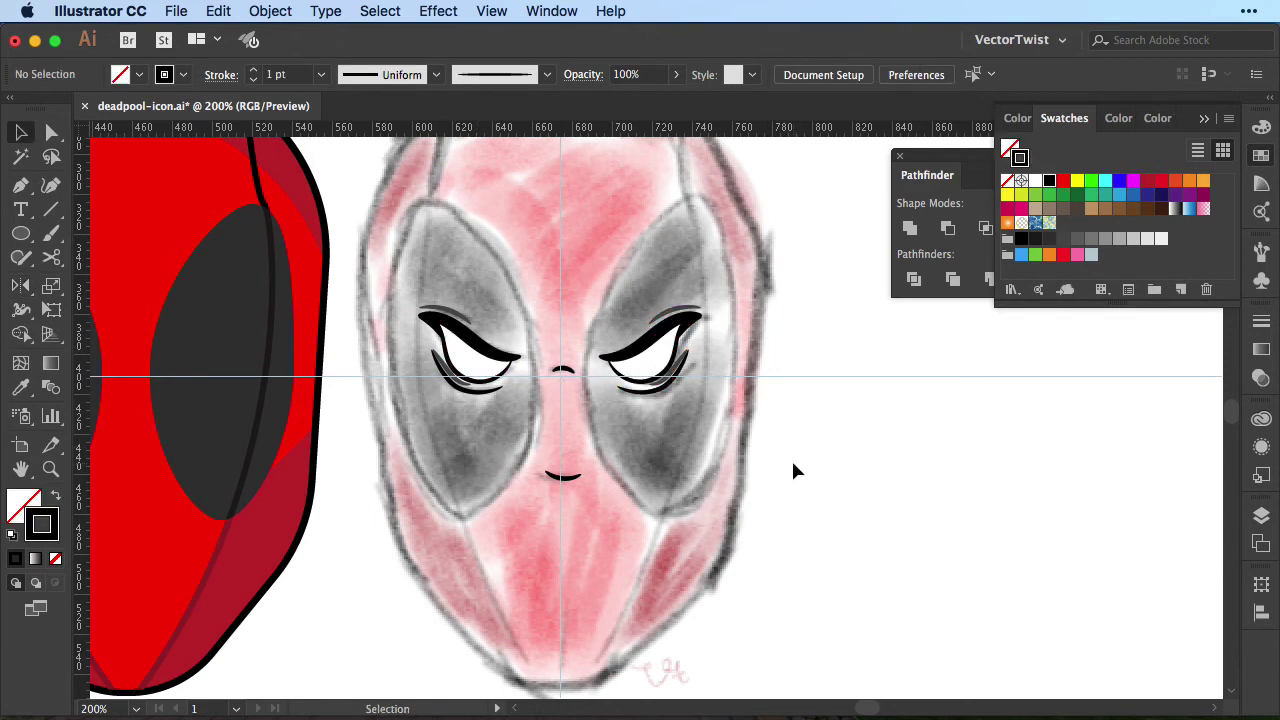
# Move both eyes, the nose arc and the mouth line horizontally from the sketch onto the center of the colored mask
pyautogui.press('super+minus')
pyautogui.press('super+minus')
pyautogui.moveTo(617, 352); pyautogui.dragTo(737, 336)
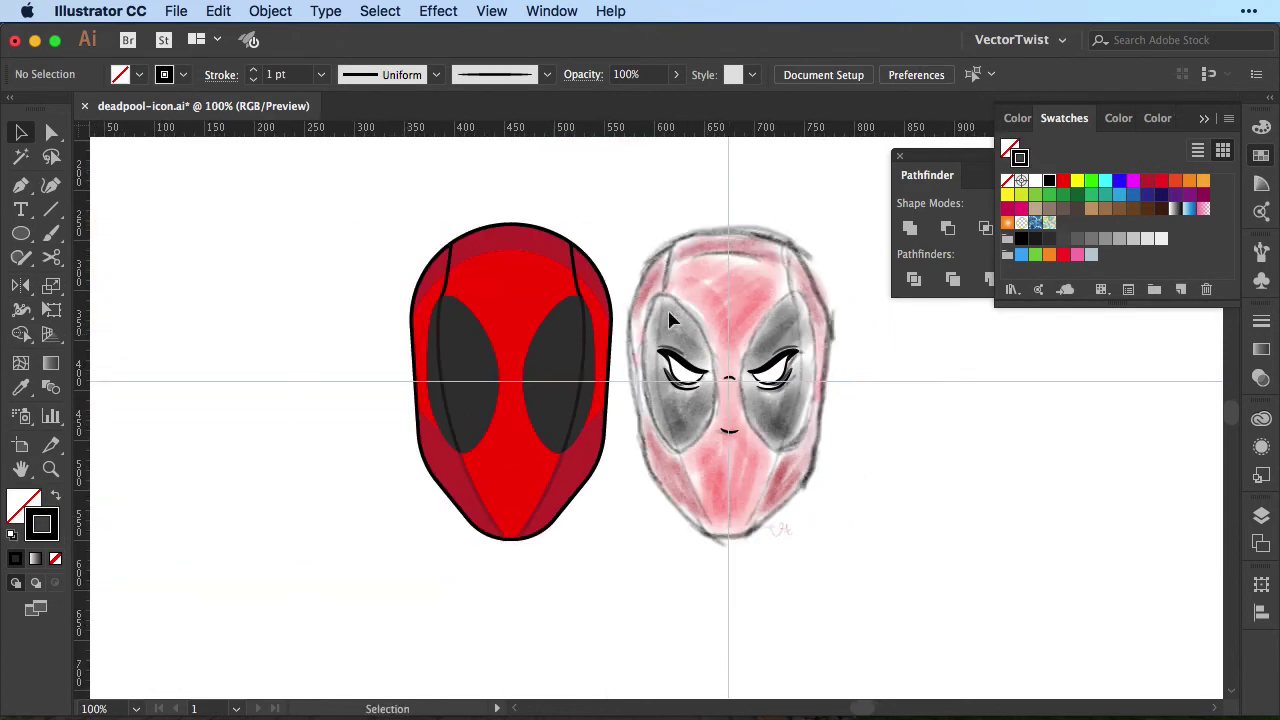
pyautogui.moveTo(663, 308)
pyautogui.mouseDown()
pyautogui.moveTo(724, 418)
pyautogui.moveTo(806, 452)
pyautogui.mouseUp()
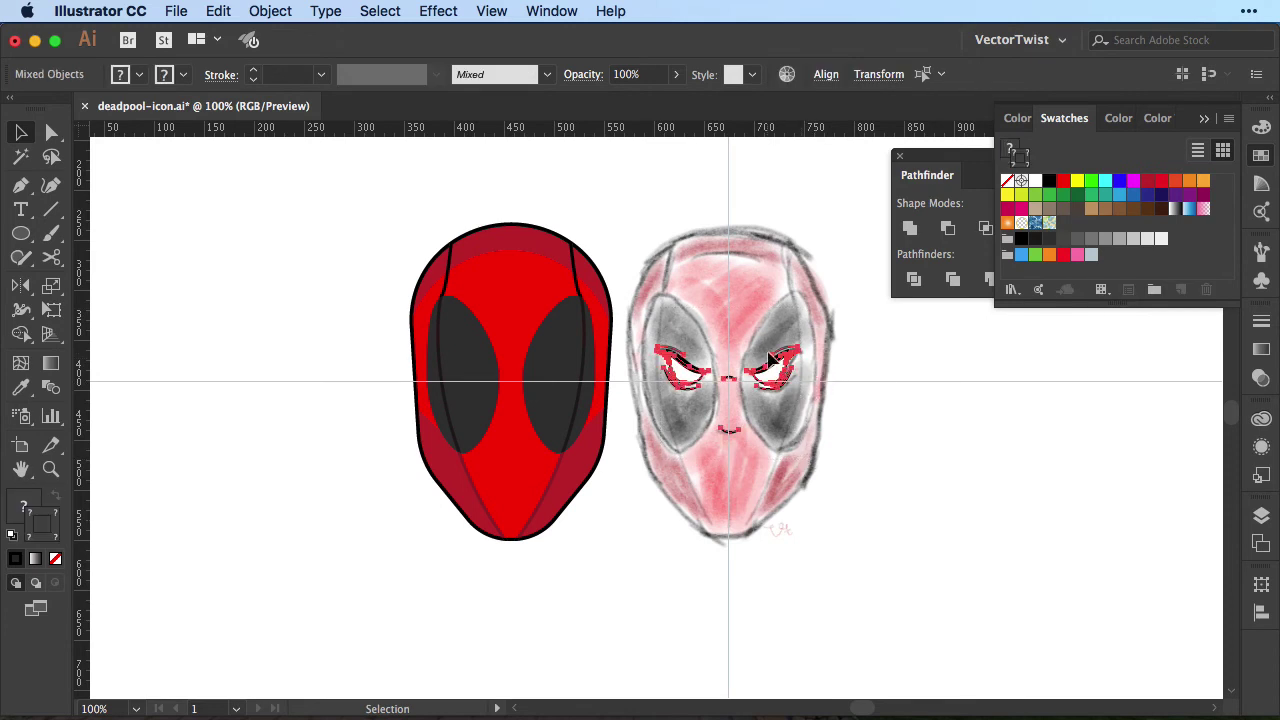
pyautogui.moveTo(779, 360); pyautogui.dragTo(562, 360)
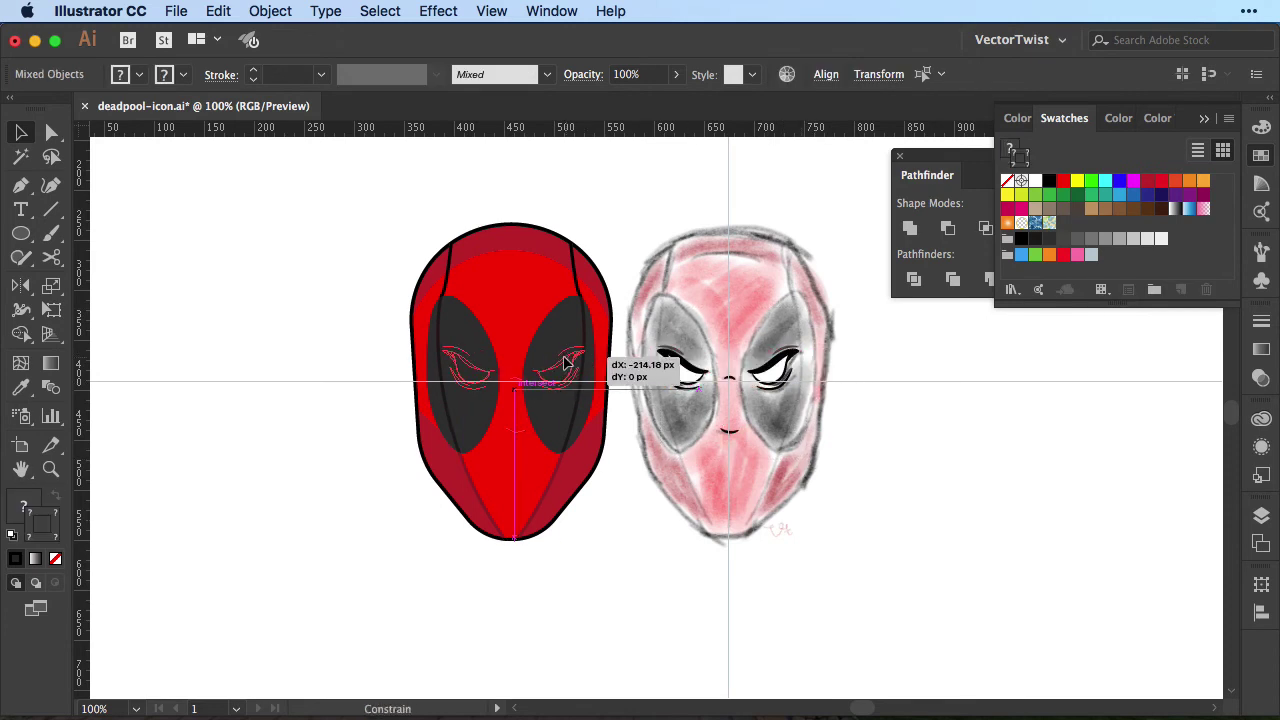
pyautogui.click(632, 557)
pyautogui.press('v')
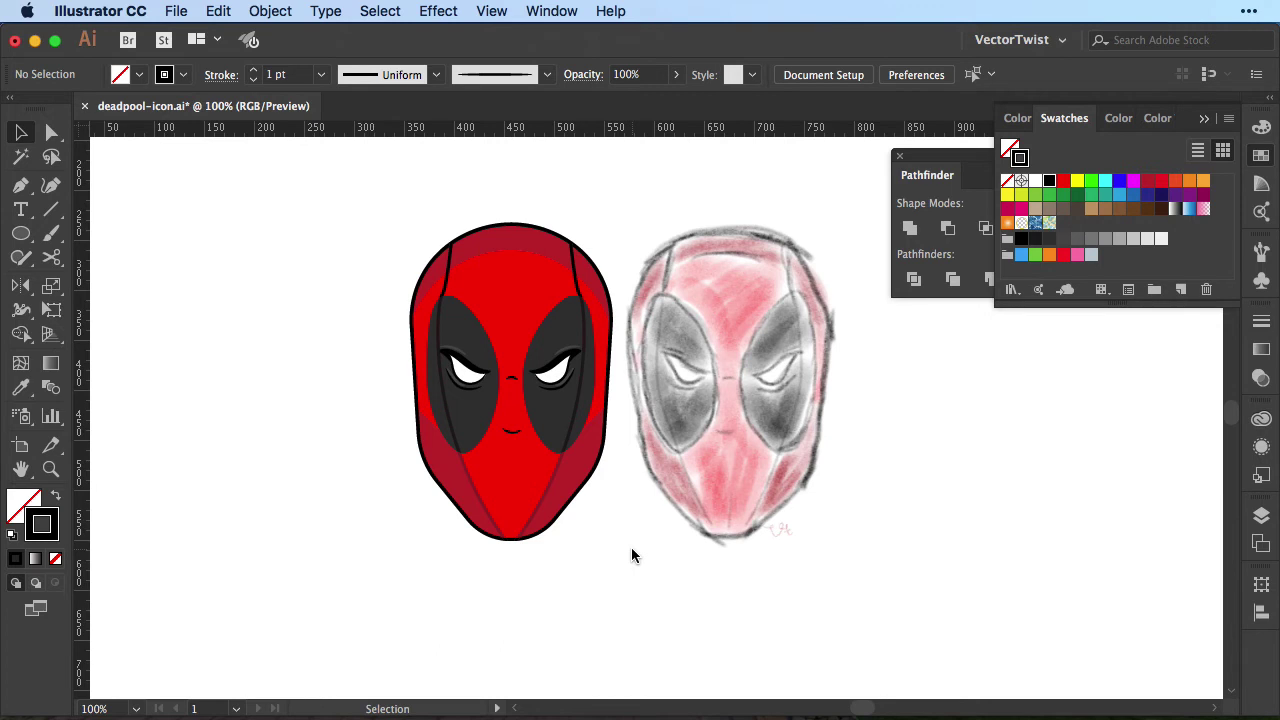
# Draw a narrow horizontal rectangle across the nose bridge between the eyes and fill it dark red with no stroke
pyautogui.press('super+equal')
pyautogui.moveTo(643, 500); pyautogui.dragTo(830, 434)
pyautogui.press('m')
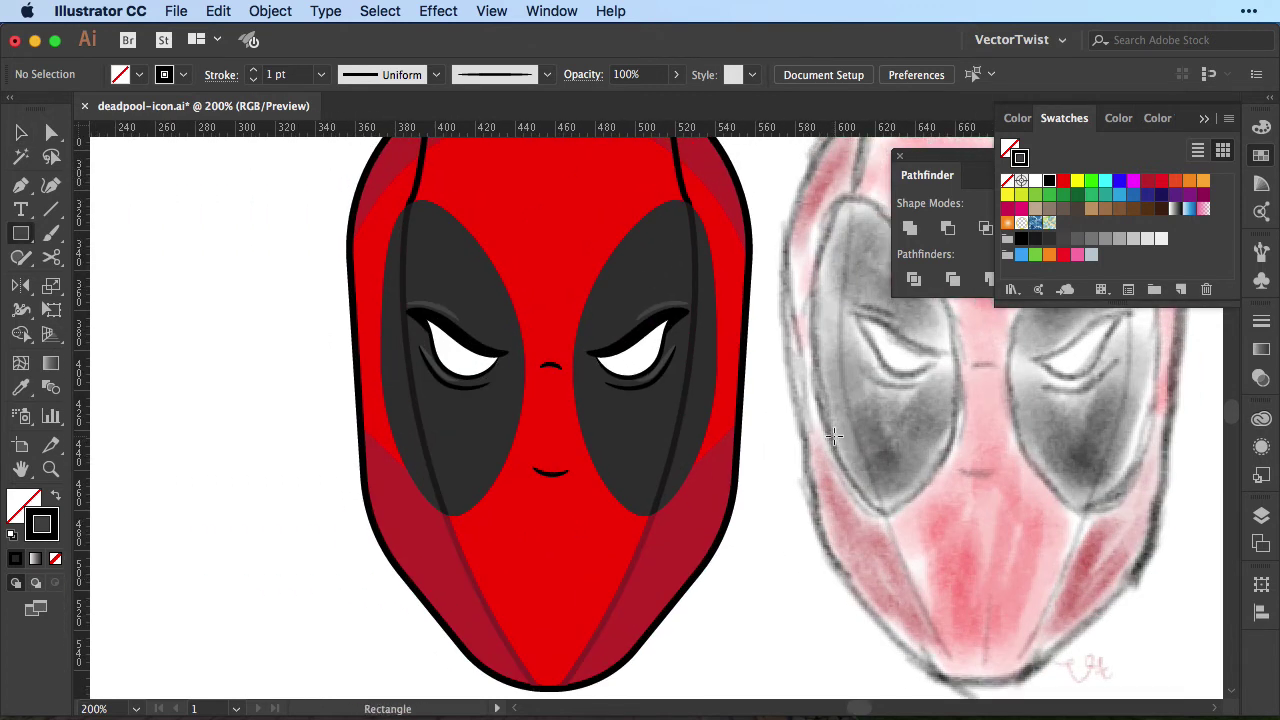
pyautogui.moveTo(514, 347); pyautogui.dragTo(581, 367)
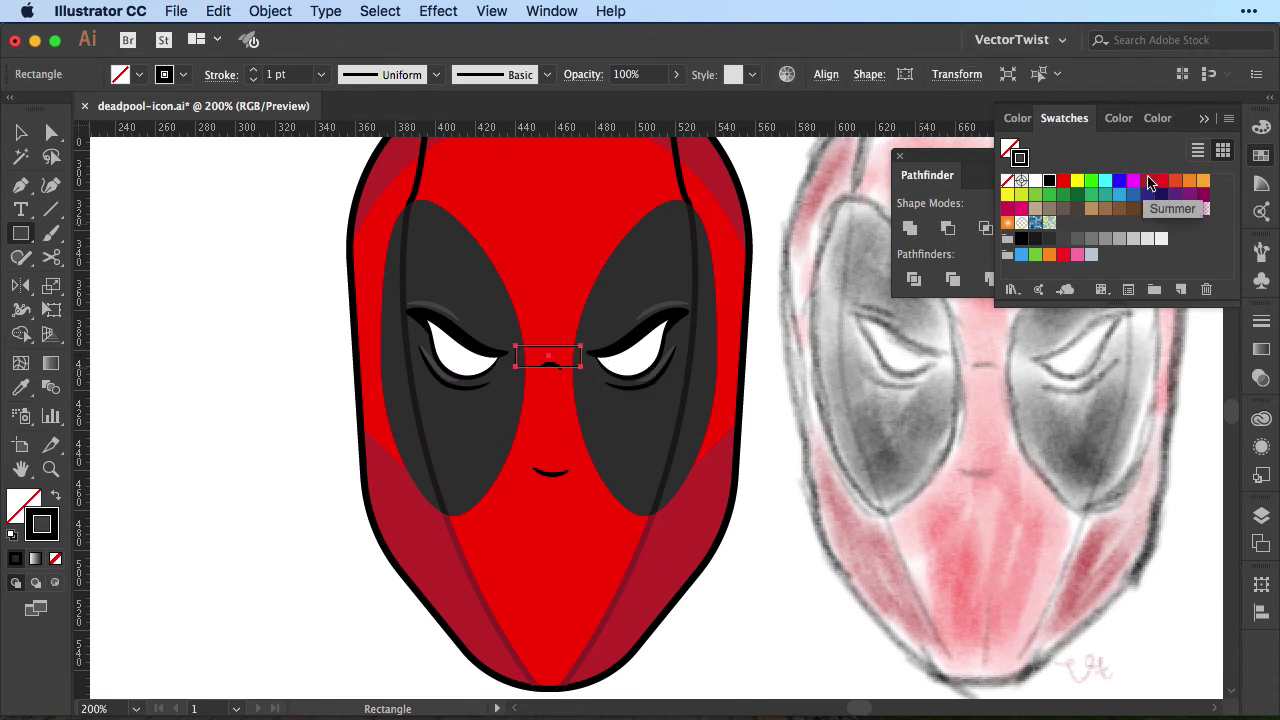
pyautogui.click(1147, 183)
pyautogui.hotkey('shift', 'x')
# Add anchor points midway along the nose-bridge rectangle's long edges and pull them inward to form a bow-tie shape
pyautogui.press('p')
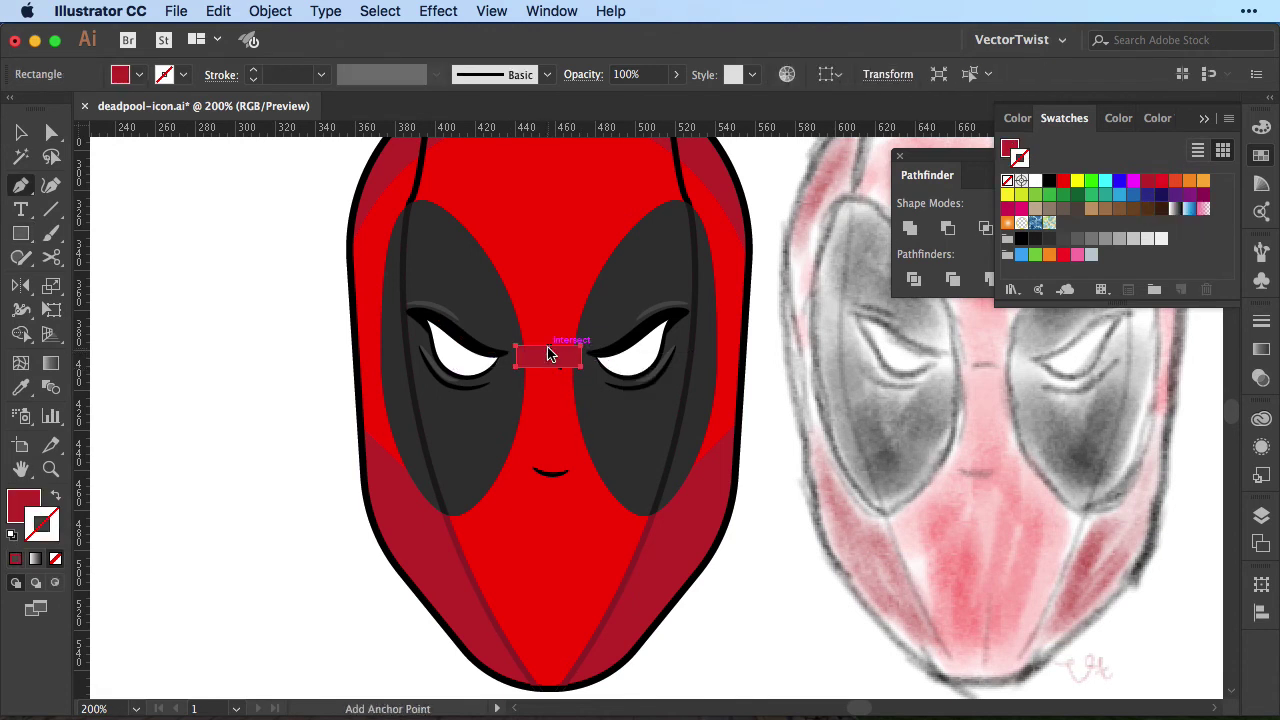
pyautogui.click(548, 354)
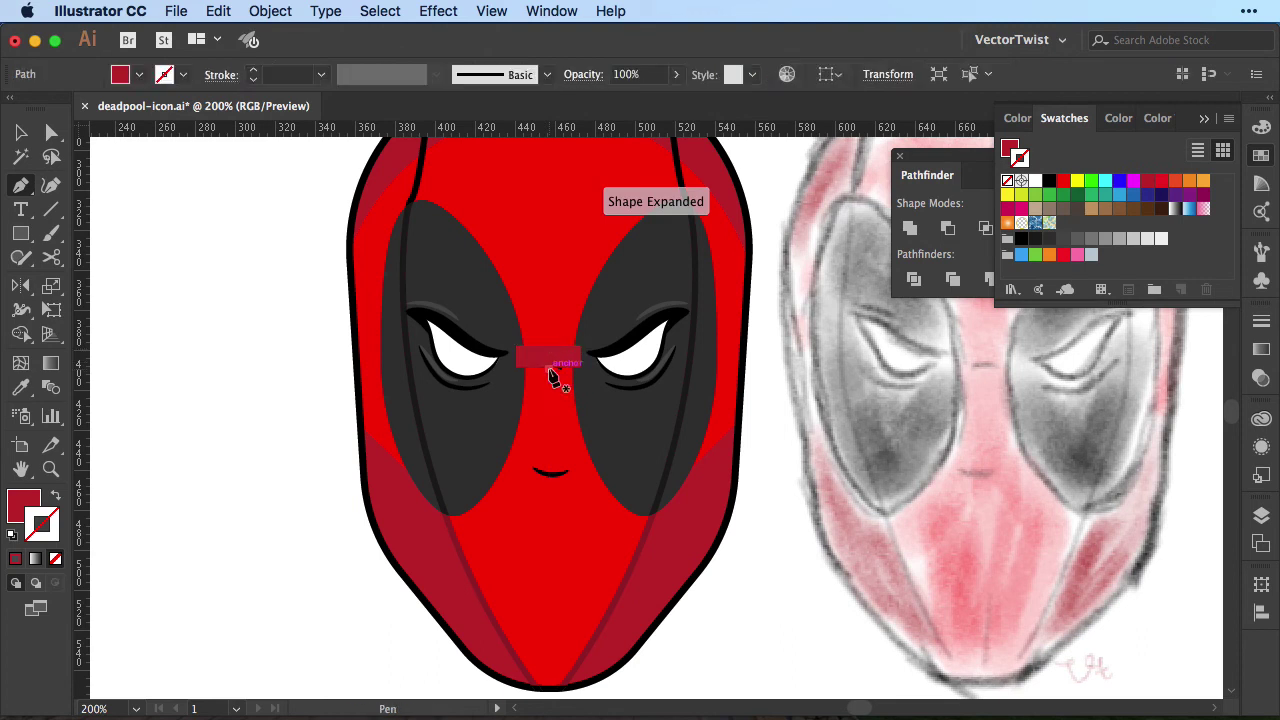
pyautogui.keyDown('super'); pyautogui.click(548, 367); pyautogui.keyUp('super')
pyautogui.click(549, 367)
pyautogui.press('a')
pyautogui.moveTo(548, 346); pyautogui.dragTo(549, 361)
pyautogui.keyDown('shift'); pyautogui.click(549, 353); pyautogui.keyUp('shift')
pyautogui.click(549, 353)
pyautogui.press('super+shift+a')
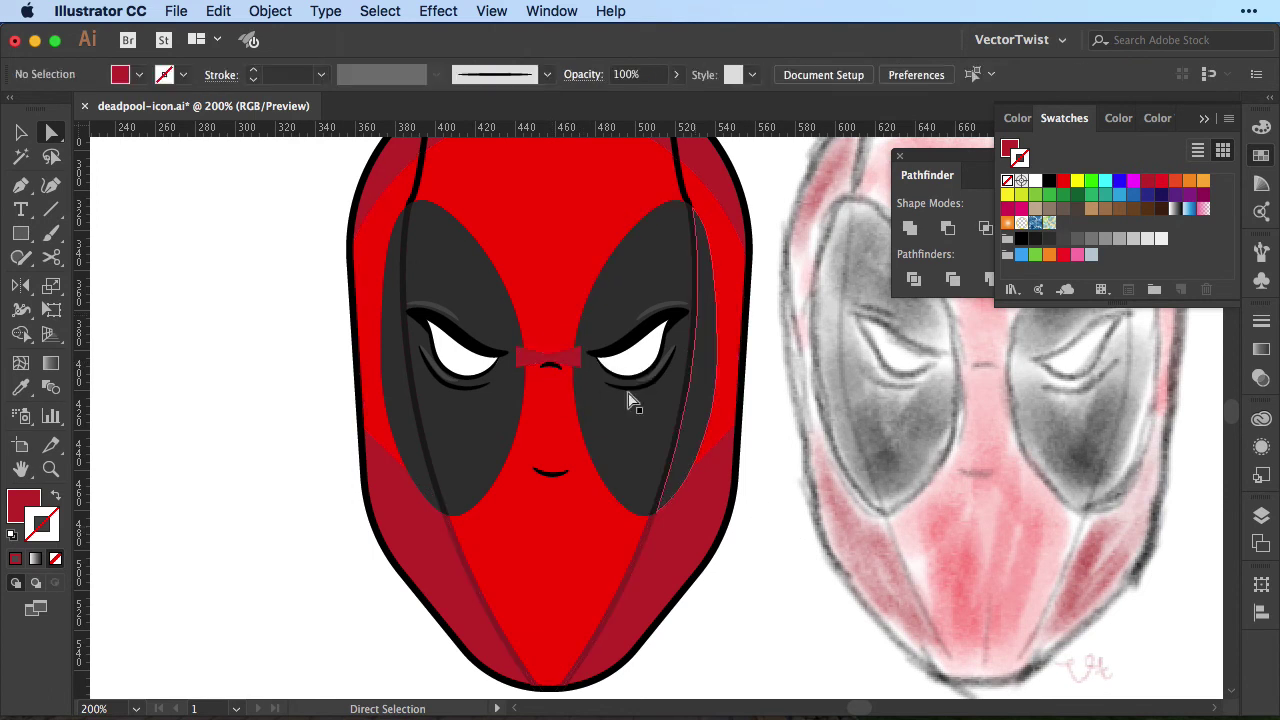
# Soften the nose-bridge shape's middle points into curves and arrange it behind the eye patches and nose arc
pyautogui.click(550, 353)
pyautogui.moveTo(549, 338); pyautogui.dragTo(549, 265)
pyautogui.click(549, 366)
pyautogui.click(571, 361)
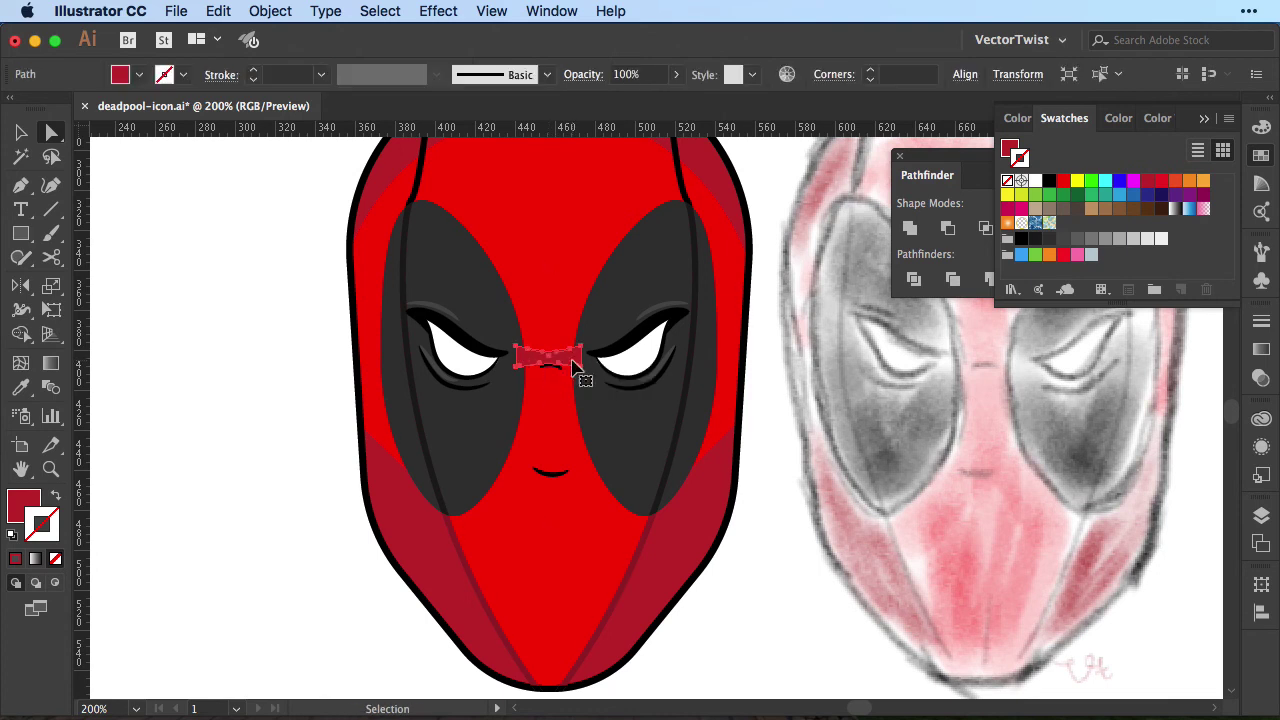
pyautogui.press('a')
pyautogui.press('super+shift+a')
# Draw a small dark red triangular shadow below the mouth with the Pen tool, round its corners about 1.07 px and place it behind the mouth line
pyautogui.press('p')
pyautogui.scroll(-3, 528, 434)
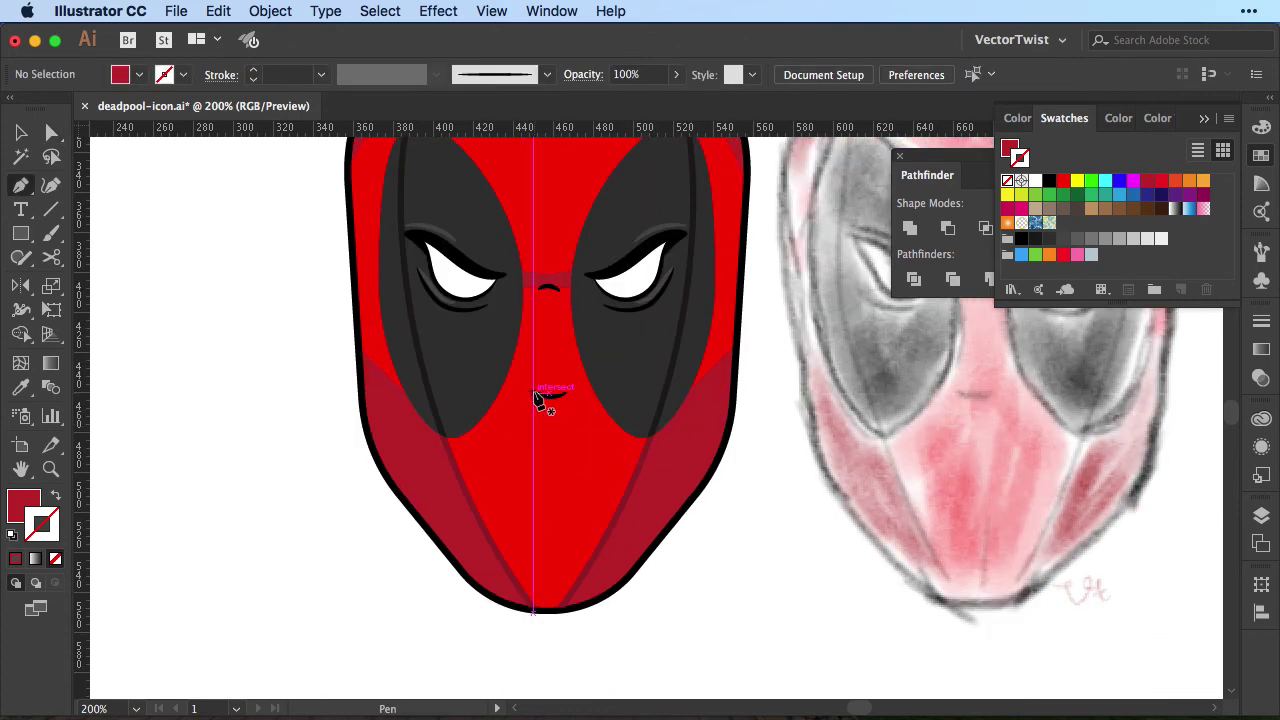
pyautogui.press('super+equal')
pyautogui.press('super+equal')
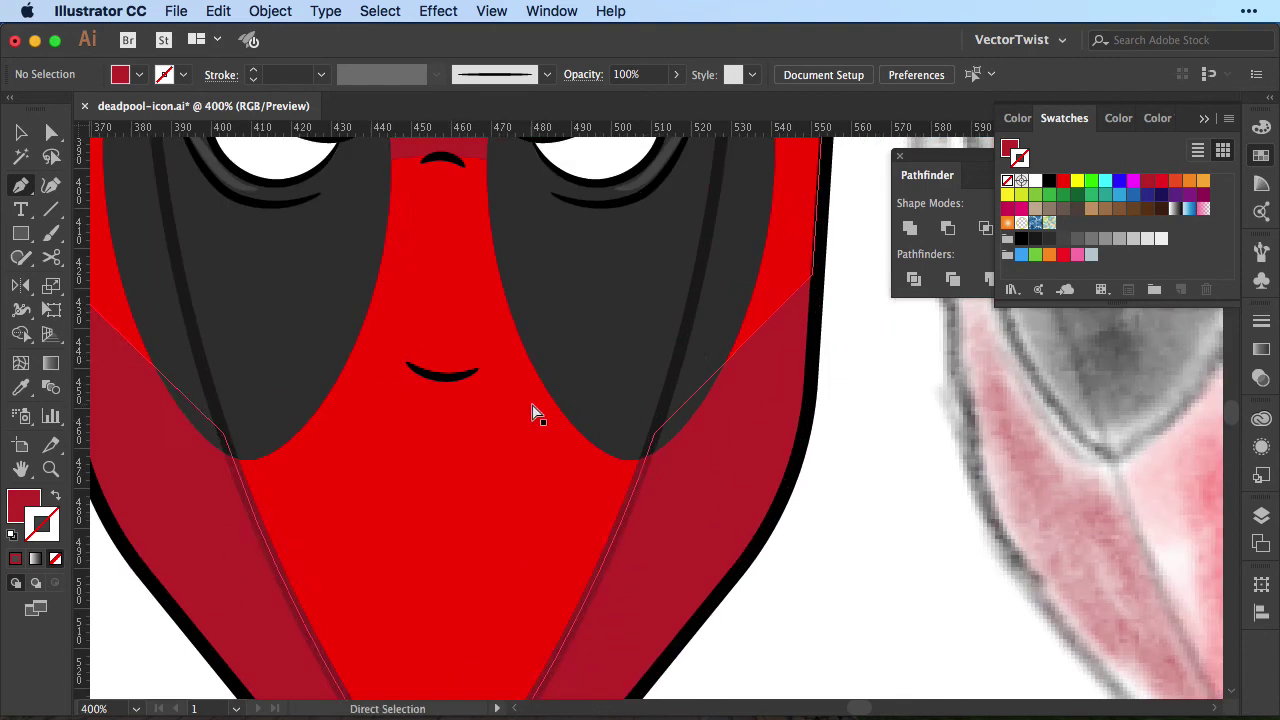
pyautogui.click(408, 368)
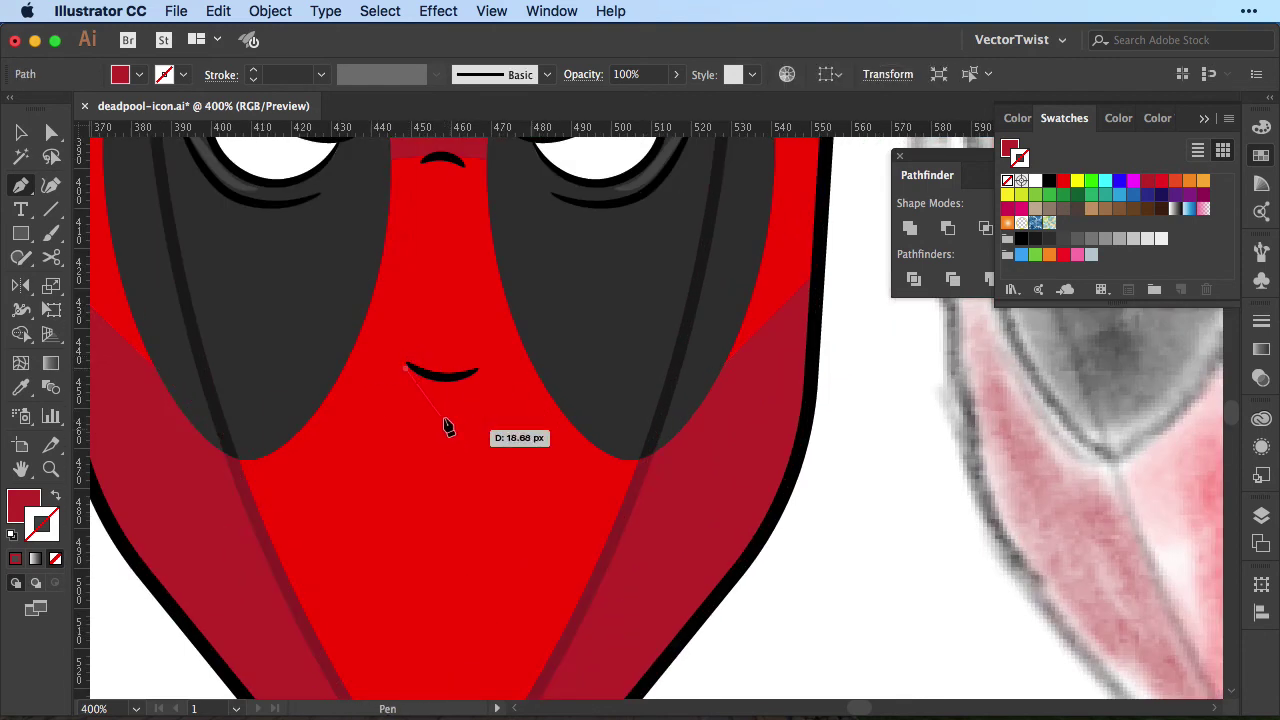
pyautogui.click(441, 415)
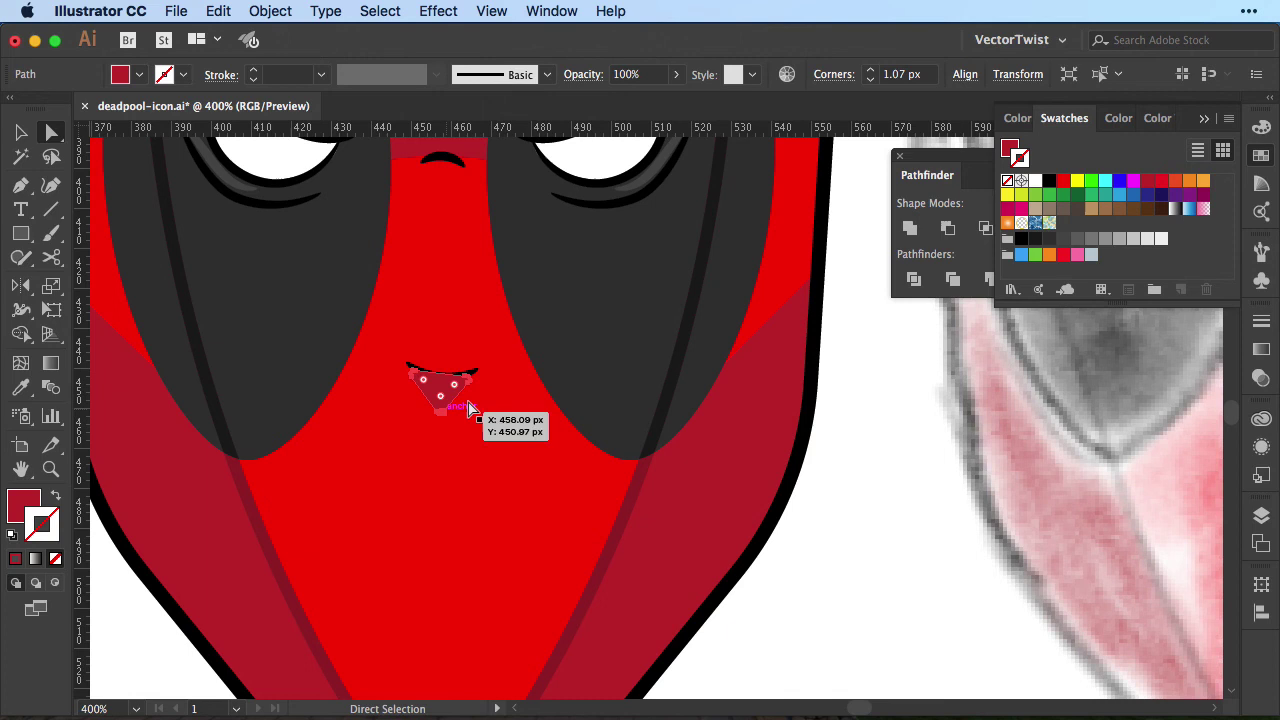
pyautogui.press('v')
pyautogui.press('a')
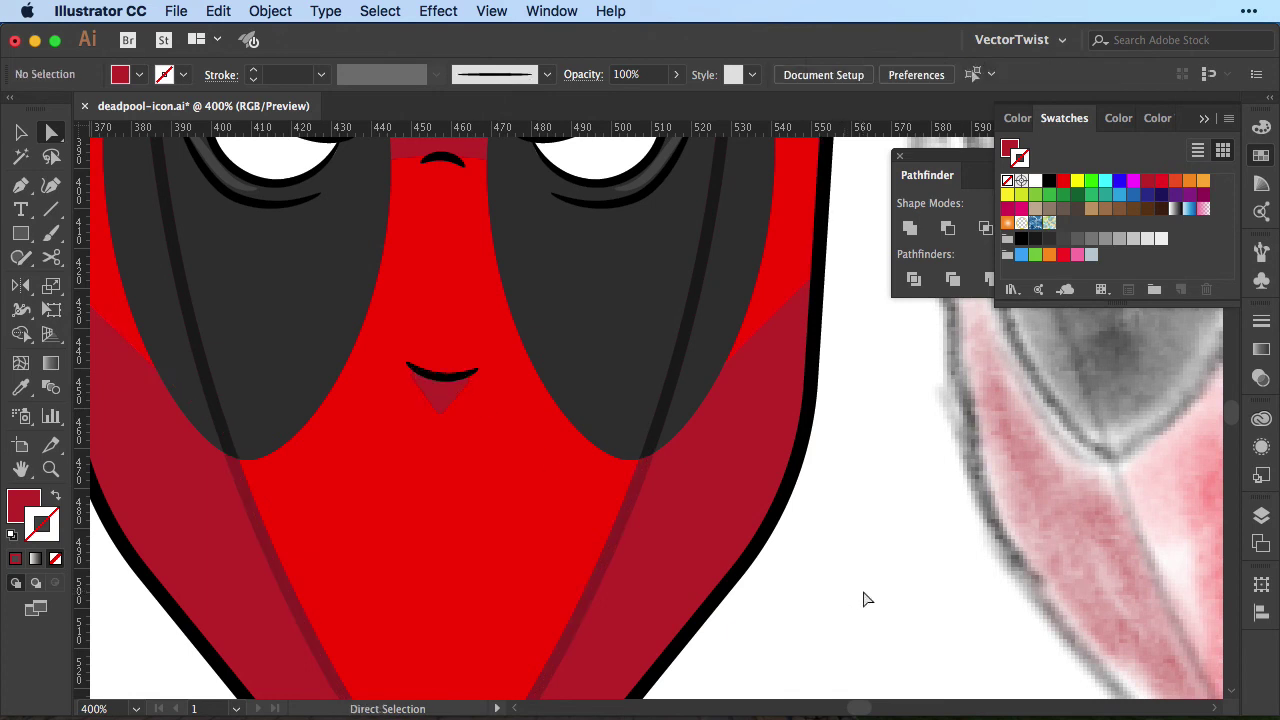
pyautogui.click(866, 598)
# Hide the pencil sketch so that only the vector mask is displayed
pyautogui.press('super+1')
pyautogui.scroll(1, 982, 511)
pyautogui.hscroll(-1, 982, 511)
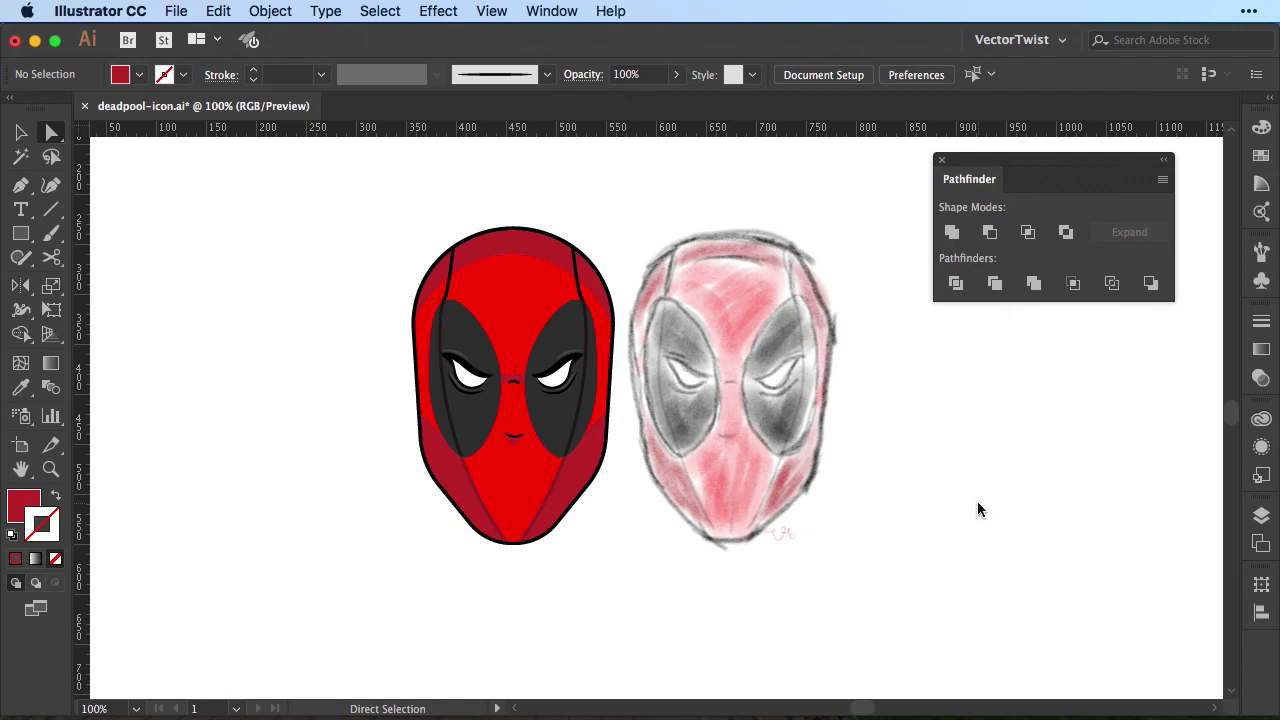
pyautogui.click(1261, 515)
pyautogui.click(1017, 554)
# Move the complete mask artwork horizontally toward the space vacated by the sketch and deselect it
pyautogui.moveTo(314, 172)
pyautogui.mouseDown()
pyautogui.moveTo(629, 571)
pyautogui.moveTo(700, 625)
pyautogui.mouseUp()
pyautogui.moveTo(516, 484); pyautogui.dragTo(630, 484)
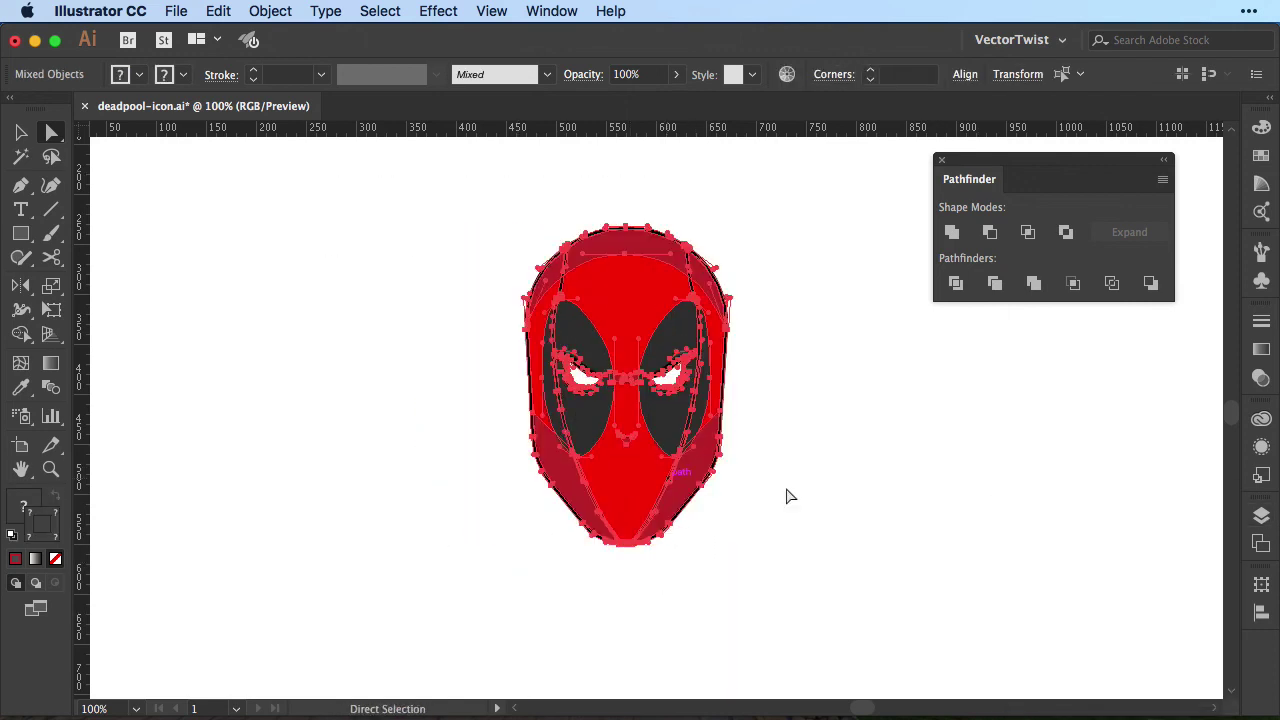
pyautogui.press('super+equal')
pyautogui.moveTo(921, 503); pyautogui.dragTo(871, 491)
pyautogui.click(931, 509)
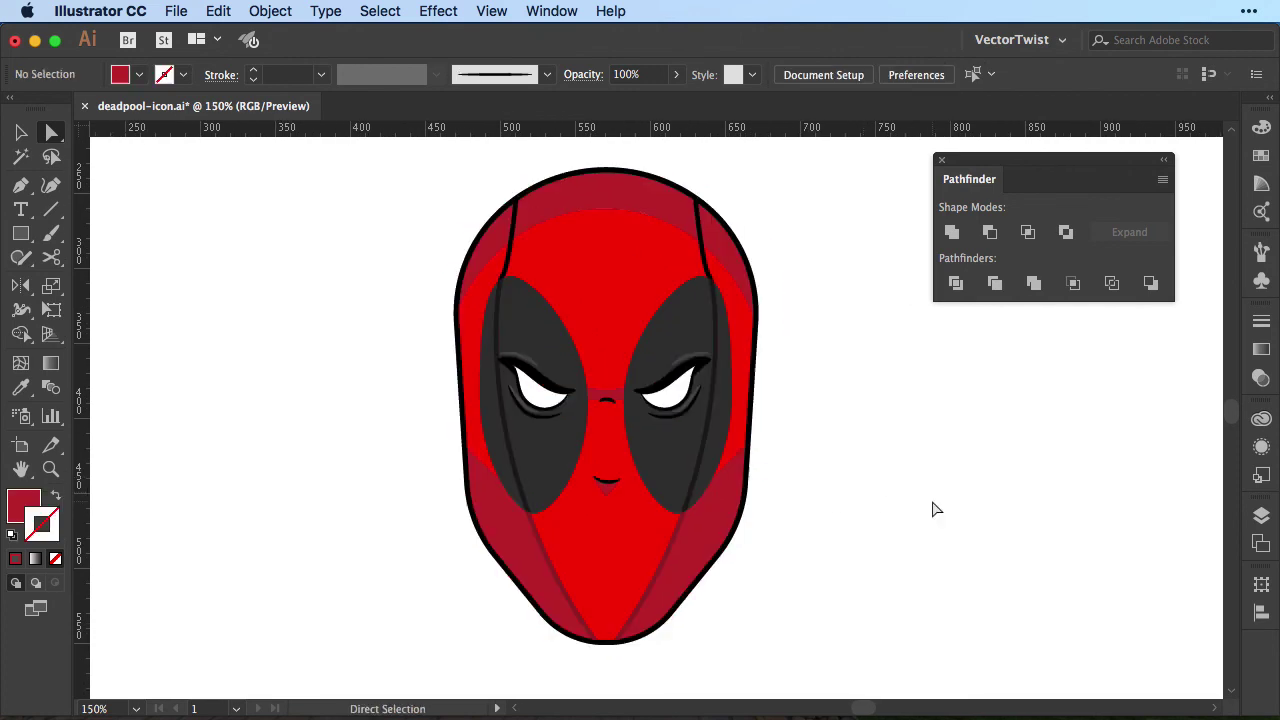
pyautogui.press('super+minus')
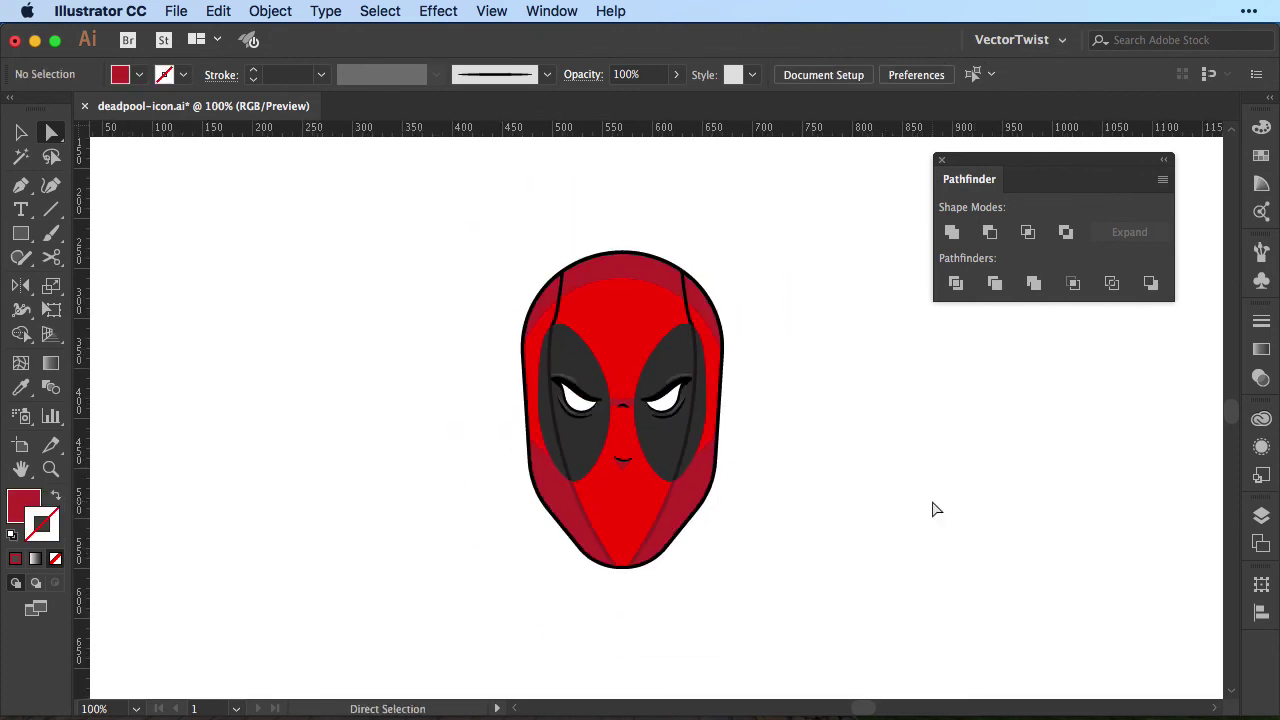